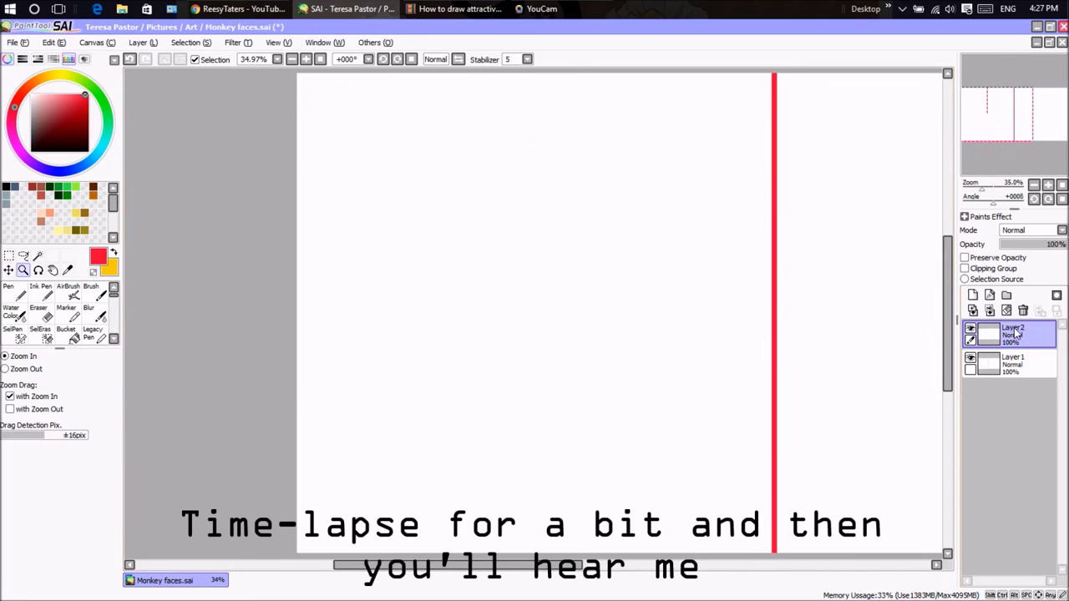
Set up the Pen with black at size 20 and a stabilizer of 7.
left_click(8, 293)
left_click(6, 188)
left_click_drag(512, 402, 533, 444)
key("ctrl+z")
left_click(98, 526)
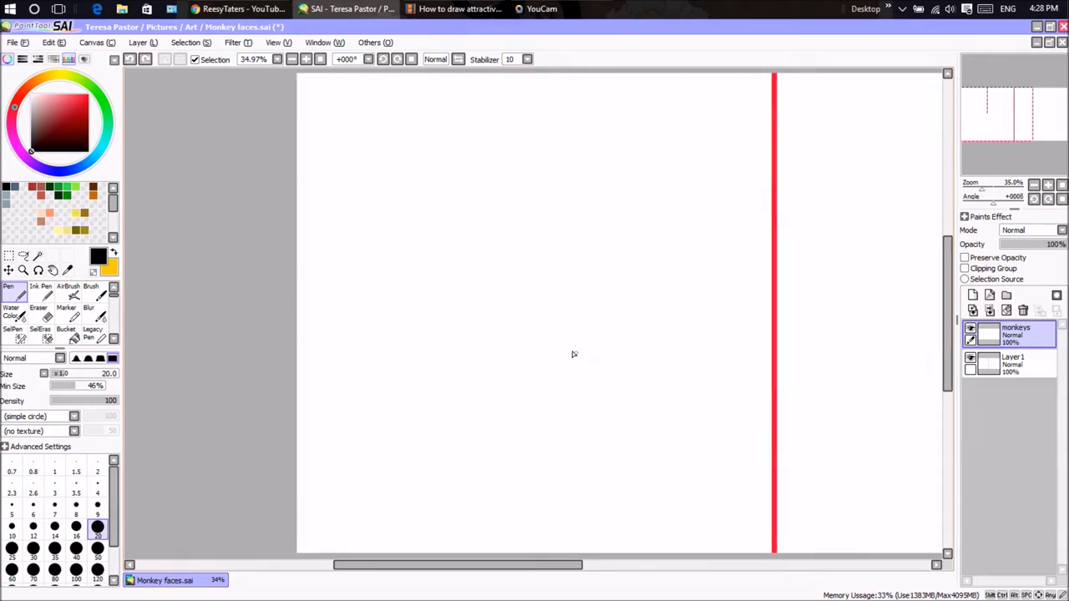
left_click(527, 59)
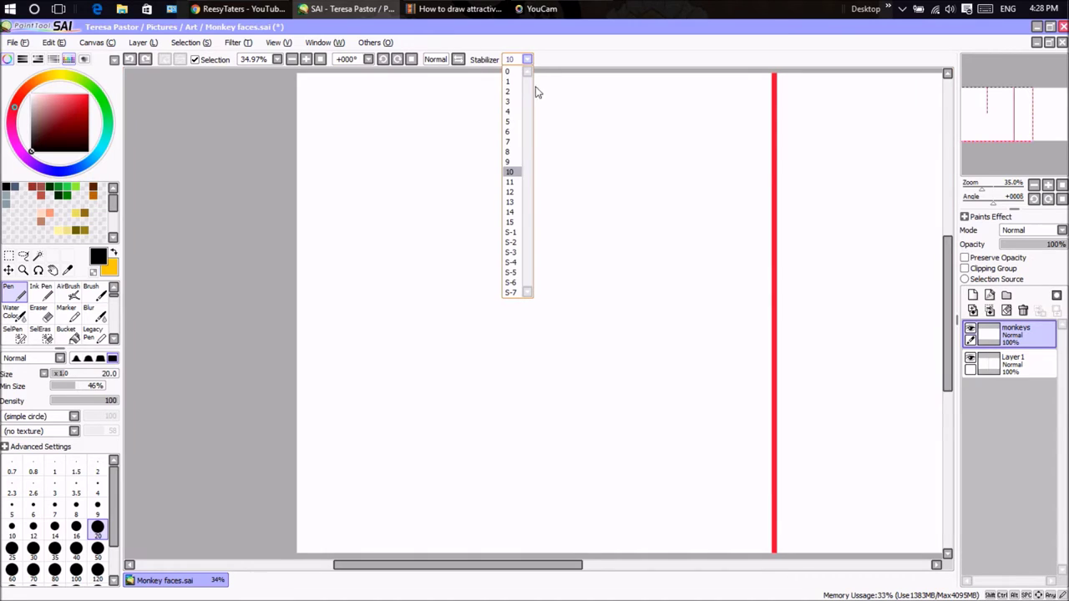
left_click(507, 142)
mouse_move(532, 206)
left_mouse_down()
mouse_move(505, 214)
mouse_move(580, 208)
left_mouse_up()
key("ctrl+z")
key("ctrl+z")
Outline the monkey's head with a wide heart-shaped muzzle, a rounded dome above it and a small nose with nostrils at the notch.
mouse_move(538, 431)
left_mouse_down()
mouse_move(407, 351)
mouse_move(376, 319)
mouse_move(377, 266)
mouse_move(421, 234)
mouse_move(486, 242)
mouse_move(532, 283)
mouse_move(549, 261)
mouse_move(590, 249)
mouse_move(643, 265)
mouse_move(669, 302)
mouse_move(662, 346)
mouse_move(609, 388)
mouse_move(538, 426)
left_mouse_up()
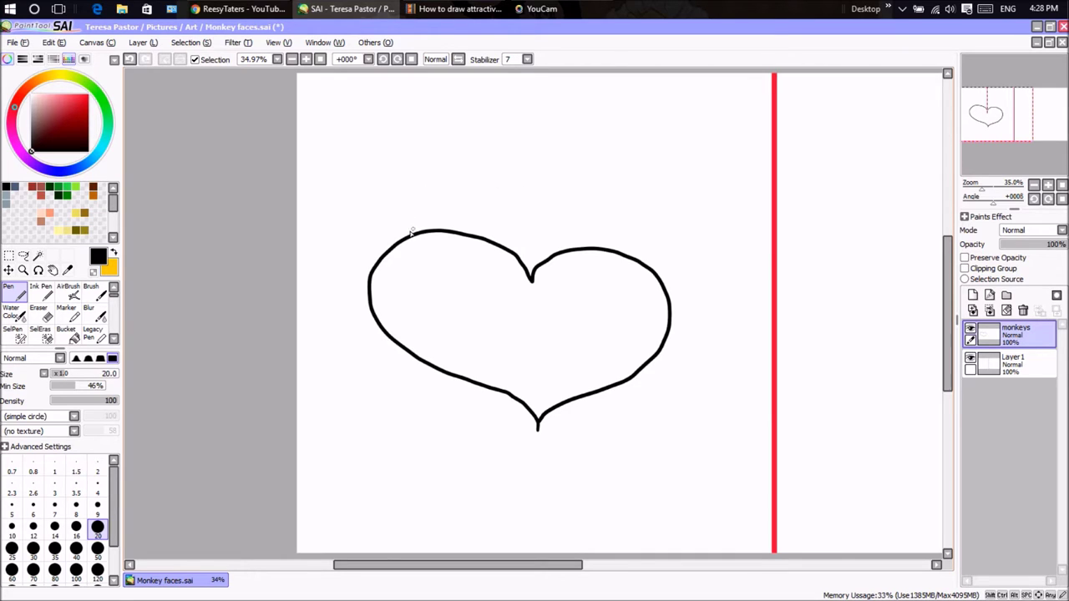
mouse_move(398, 239)
left_mouse_down()
mouse_move(380, 206)
mouse_move(381, 168)
mouse_move(406, 111)
mouse_move(450, 87)
mouse_move(532, 82)
mouse_move(620, 111)
mouse_move(646, 160)
mouse_move(637, 259)
left_mouse_up()
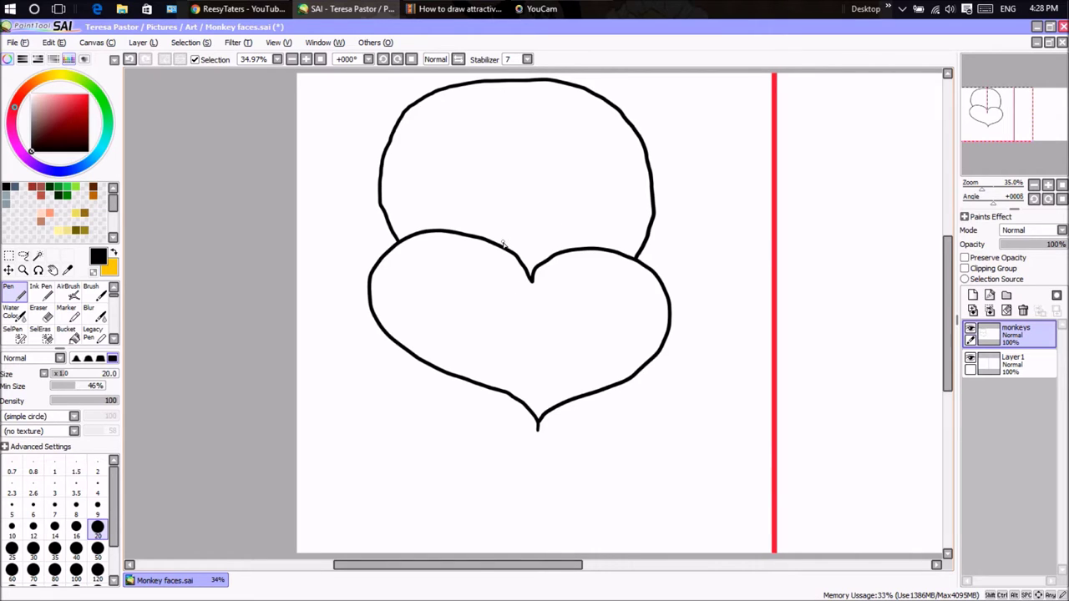
mouse_move(504, 248)
left_mouse_down()
mouse_move(516, 237)
mouse_move(561, 250)
left_mouse_up()
Draw a wide smile with curved cheek creases at both ends and a tongue sticking out near its right end.
left_click_drag(424, 260, 421, 292)
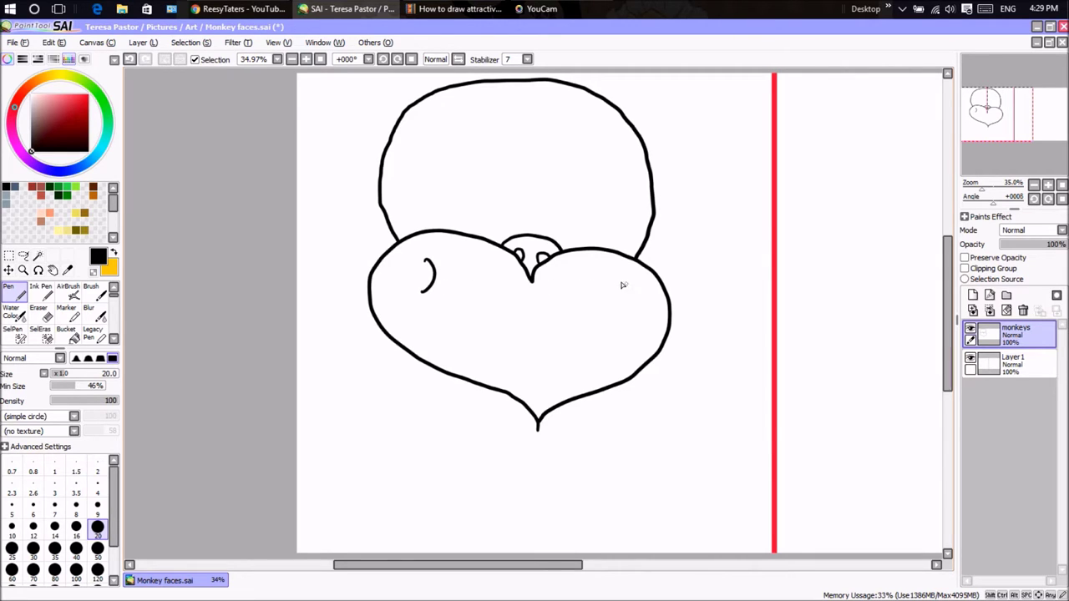
left_click_drag(619, 281, 644, 313)
mouse_move(433, 281)
left_mouse_down()
mouse_move(447, 308)
mouse_move(502, 331)
mouse_move(618, 311)
left_mouse_up()
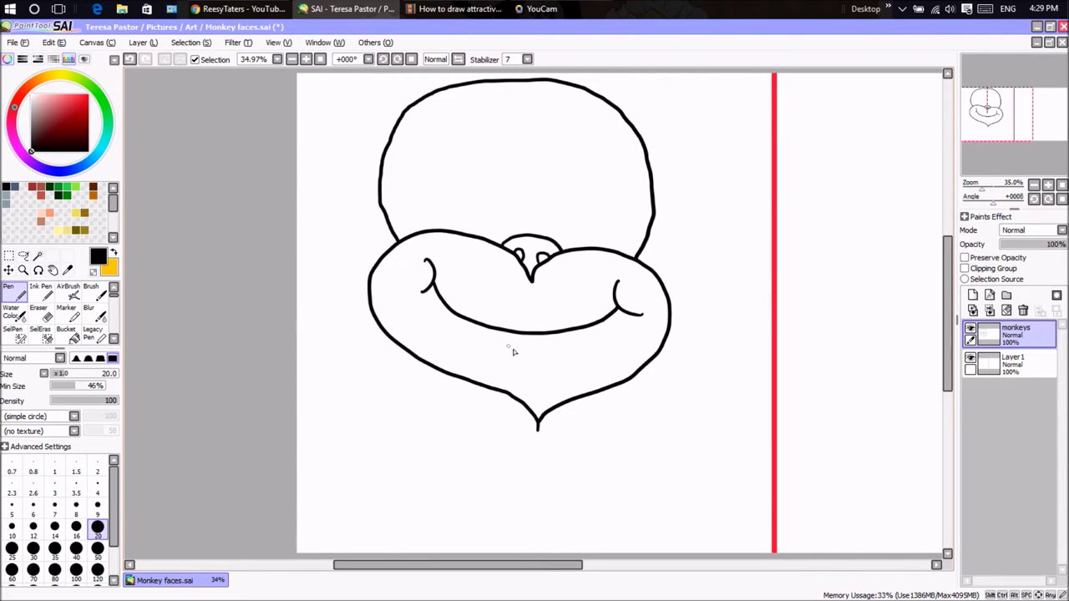
mouse_move(570, 333)
left_mouse_down()
mouse_move(592, 360)
mouse_move(613, 348)
mouse_move(611, 320)
mouse_move(596, 341)
left_mouse_up()
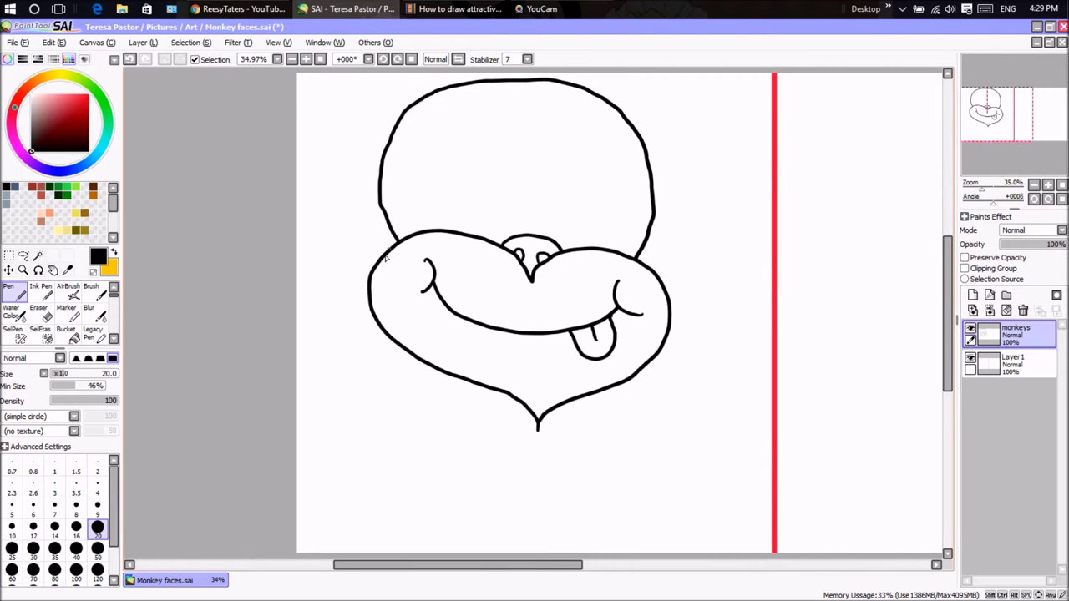
Draw an ear on each side of the head and add inner fold lines to both.
mouse_move(367, 281)
left_mouse_down()
mouse_move(343, 268)
mouse_move(358, 236)
mouse_move(350, 192)
mouse_move(390, 187)
left_mouse_up()
mouse_move(654, 187)
left_mouse_down()
mouse_move(684, 198)
mouse_move(688, 219)
mouse_move(691, 303)
mouse_move(669, 316)
left_mouse_up()
mouse_move(662, 216)
left_mouse_down()
mouse_move(648, 257)
mouse_move(667, 257)
left_mouse_up()
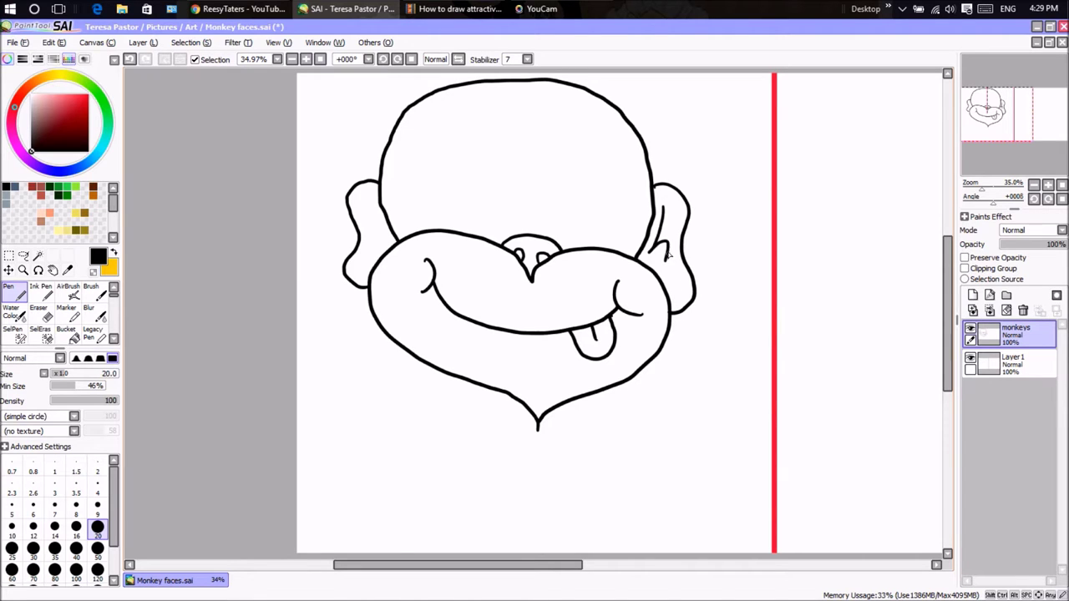
left_click_drag(365, 202, 376, 241)
Draw the face contour with a pointed dip at the forehead, and two tall eyes inside it with large irises and small oval highlights.
mouse_move(417, 236)
left_mouse_down()
mouse_move(446, 125)
mouse_move(510, 103)
mouse_move(531, 130)
mouse_move(545, 109)
mouse_move(563, 106)
mouse_move(591, 116)
mouse_move(622, 150)
mouse_move(633, 191)
mouse_move(617, 256)
left_mouse_up()
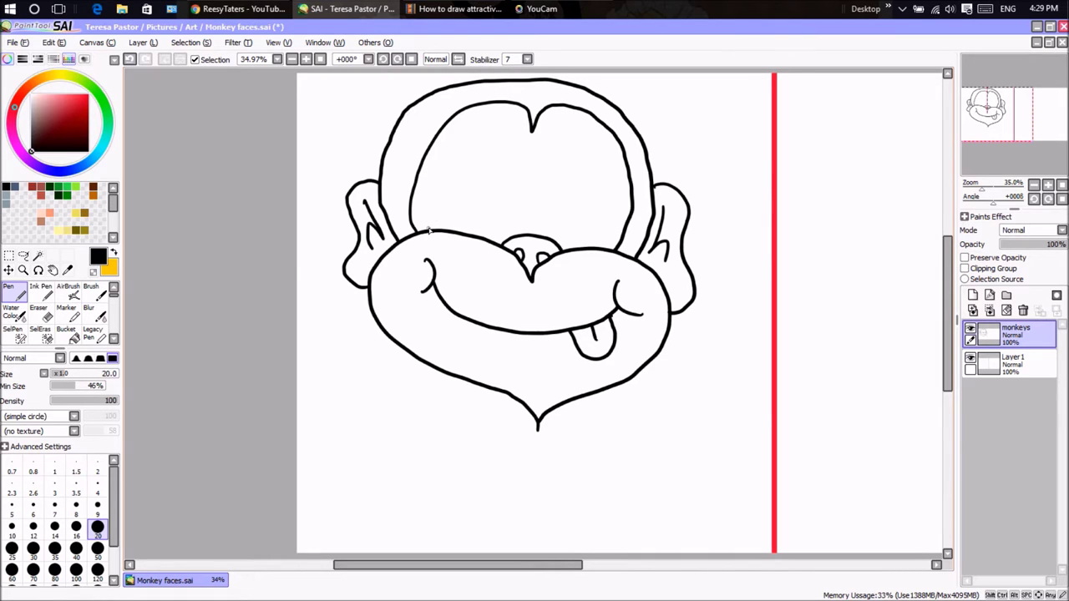
mouse_move(428, 231)
left_mouse_down()
mouse_move(433, 178)
mouse_move(449, 150)
mouse_move(488, 130)
mouse_move(514, 153)
mouse_move(506, 242)
mouse_move(553, 238)
mouse_move(557, 165)
mouse_move(587, 138)
mouse_move(615, 178)
mouse_move(599, 255)
left_mouse_up()
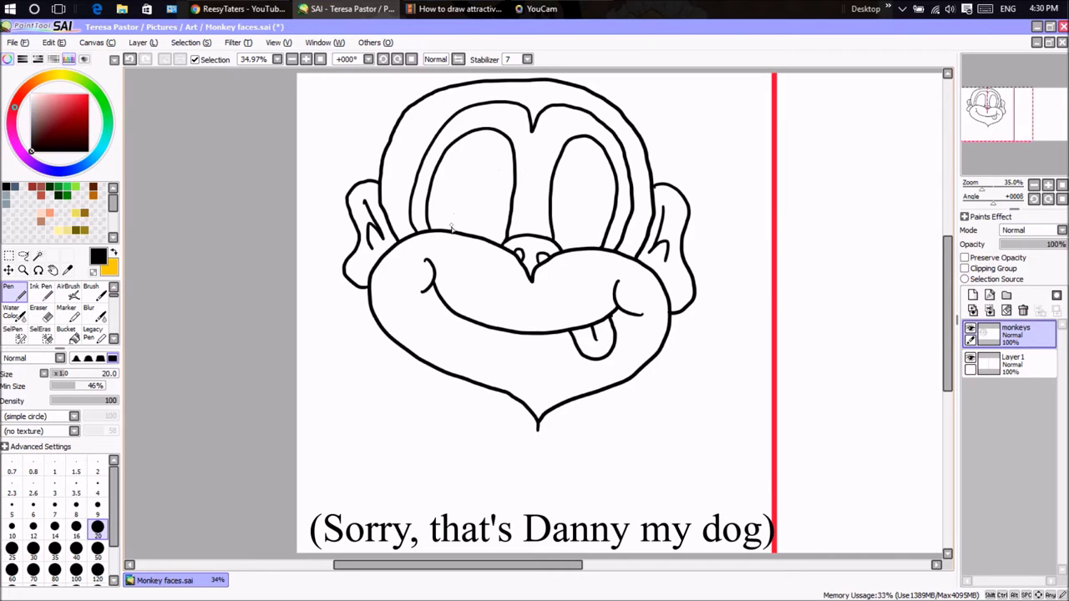
mouse_move(455, 232)
left_mouse_down()
mouse_move(445, 201)
mouse_move(455, 170)
mouse_move(521, 168)
left_mouse_up()
mouse_move(561, 167)
left_mouse_down()
mouse_move(582, 156)
mouse_move(600, 186)
mouse_move(604, 231)
mouse_move(583, 255)
left_mouse_up()
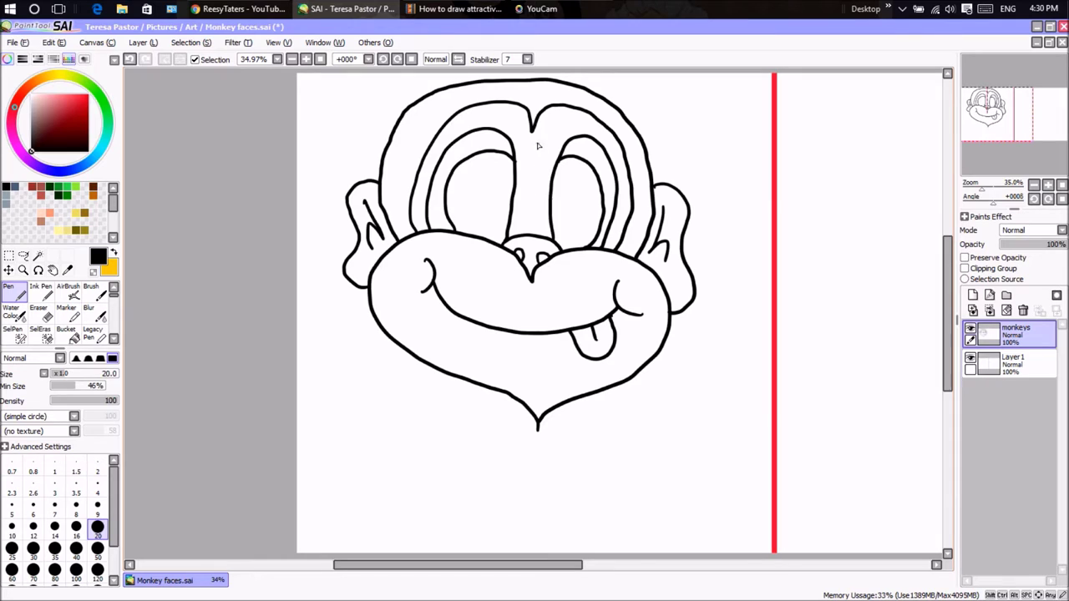
mouse_move(474, 166)
left_mouse_down()
mouse_move(461, 177)
mouse_move(469, 160)
left_mouse_up()
mouse_move(559, 165)
left_mouse_down()
mouse_move(570, 179)
mouse_move(552, 179)
mouse_move(569, 166)
left_mouse_up()
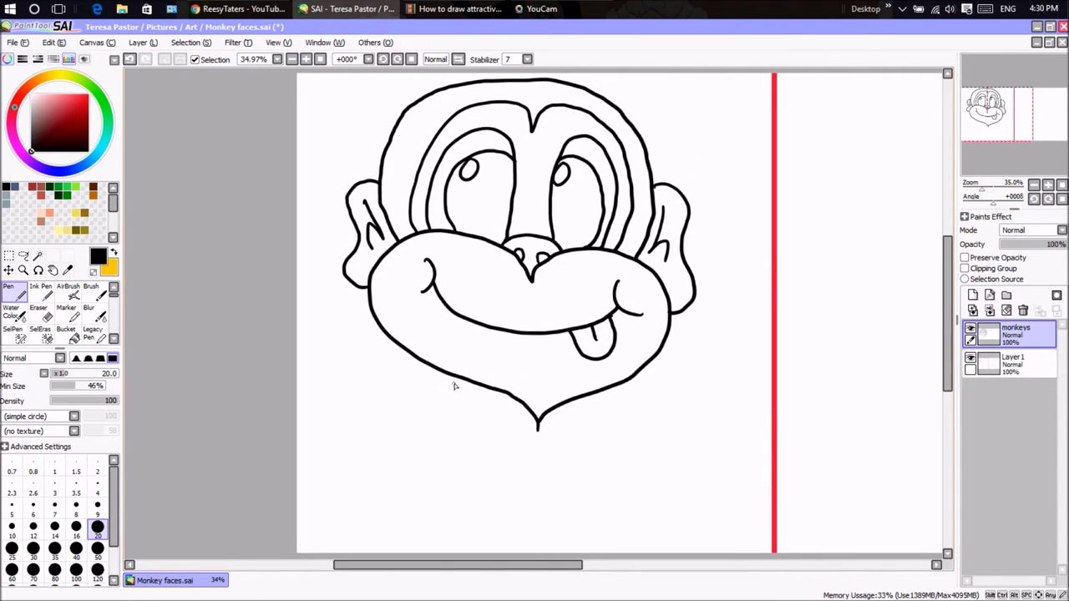
Draw the monkey's shoulders below the head, a curled tail beside them and a zigzag tuft of fur on the chest.
mouse_move(459, 379)
left_mouse_down()
mouse_move(423, 415)
mouse_move(372, 493)
left_mouse_up()
mouse_move(598, 396)
left_mouse_down()
mouse_move(640, 445)
mouse_move(655, 497)
mouse_move(673, 462)
mouse_move(664, 406)
mouse_move(703, 365)
mouse_move(743, 375)
mouse_move(689, 410)
mouse_move(681, 441)
mouse_move(700, 495)
left_mouse_up()
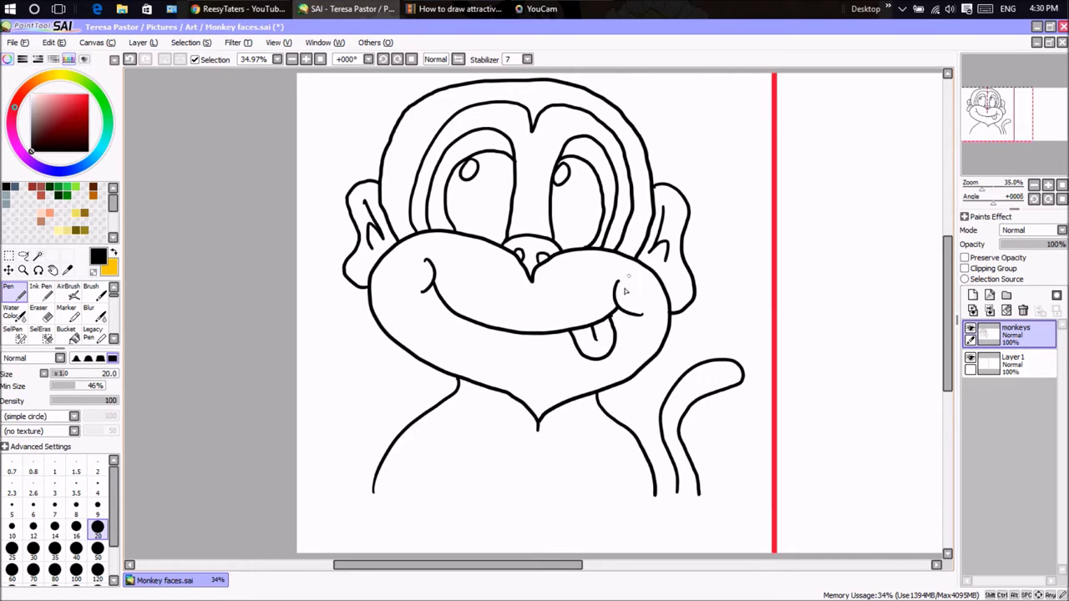
mouse_move(540, 442)
left_mouse_down()
mouse_move(549, 465)
mouse_move(537, 482)
left_mouse_up()
key("ctrl+z")
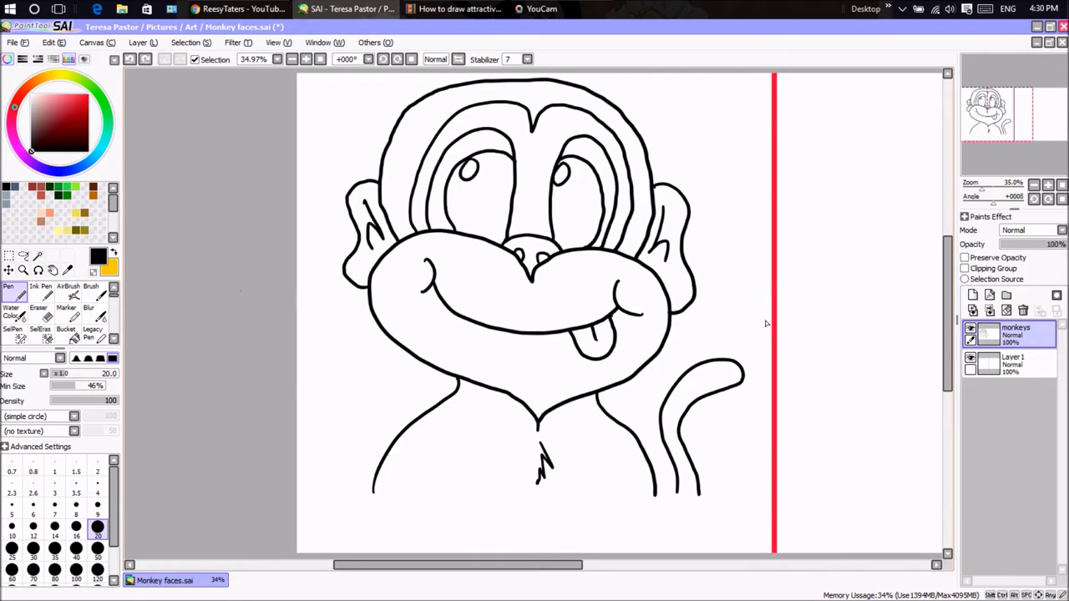
Add a new layer beneath the monkeys layer, mark monkeys as the selection source, and make the new layer active.
left_click(973, 295)
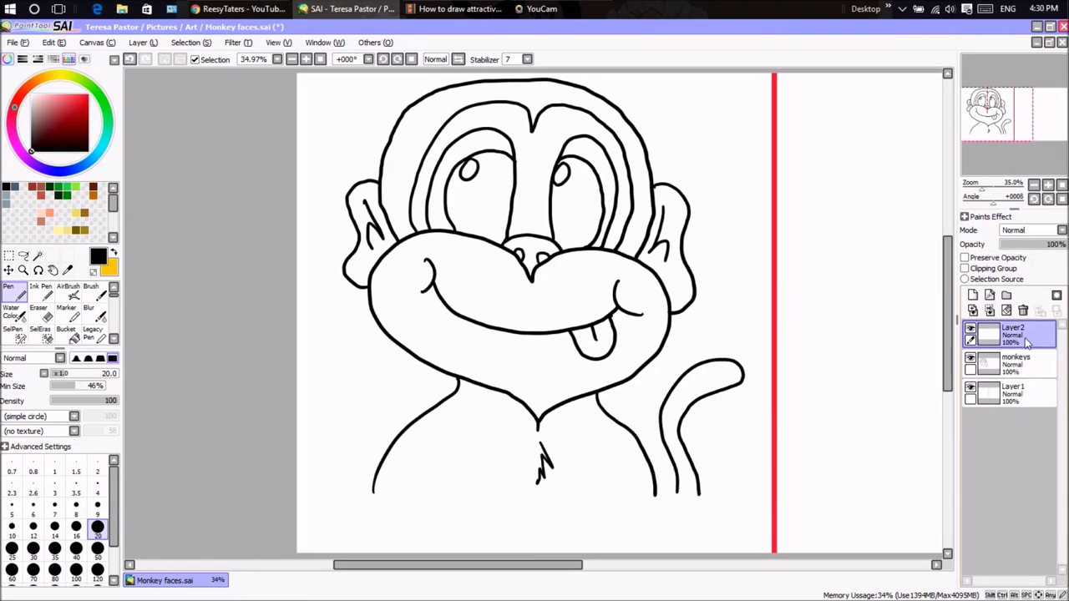
left_click_drag(991, 349, 995, 370)
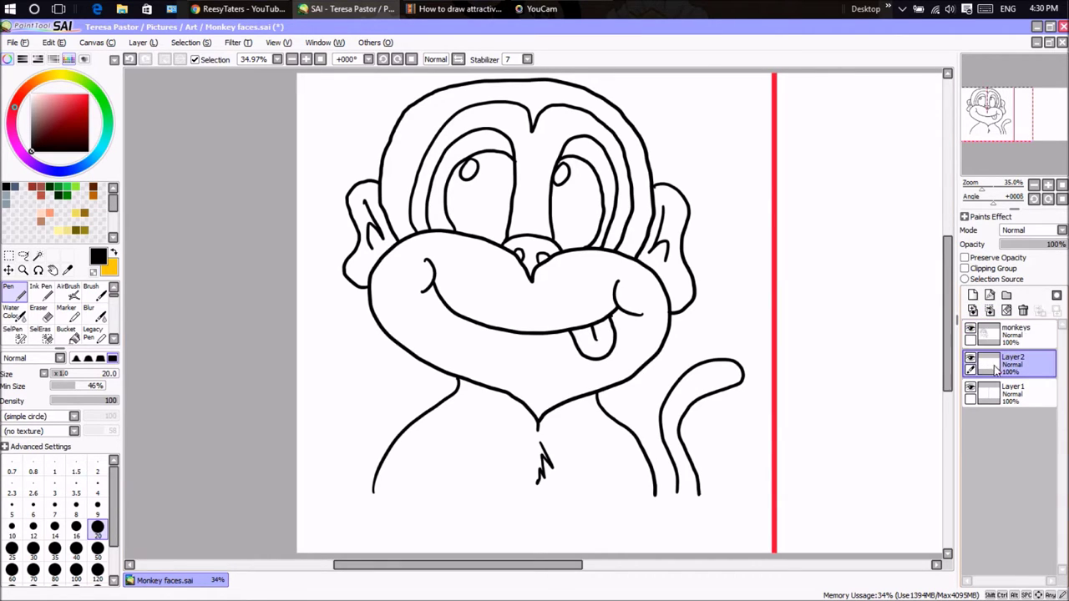
left_click(999, 332)
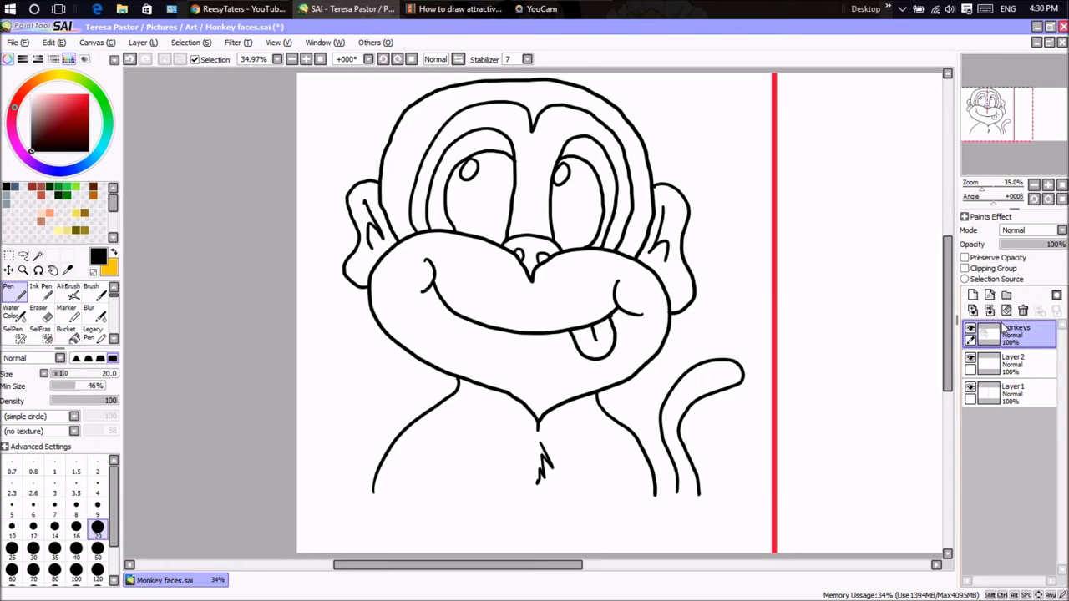
left_click(965, 279)
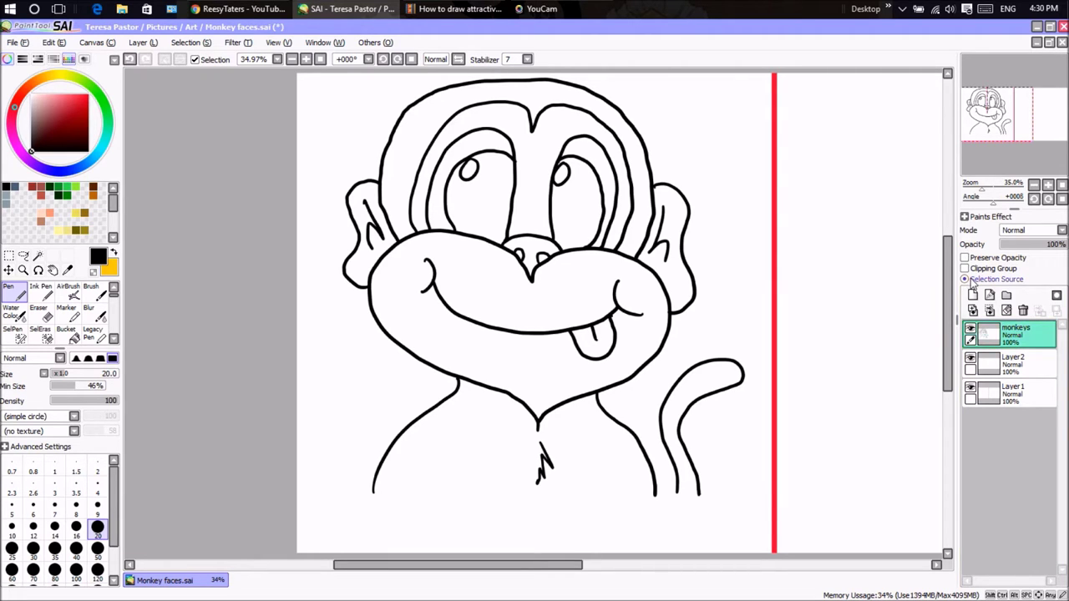
left_click(994, 368)
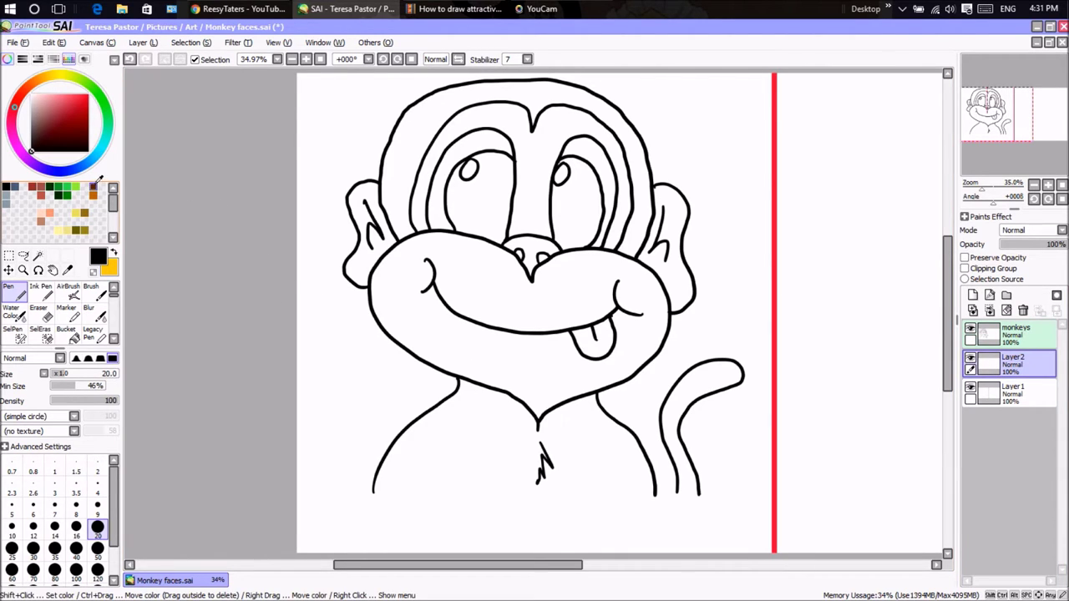
Close the bases of the body and tail with dark brown lines and bucket-fill the body, tail and head fur, targeting All Image with transparency difference 147.
left_click(96, 184)
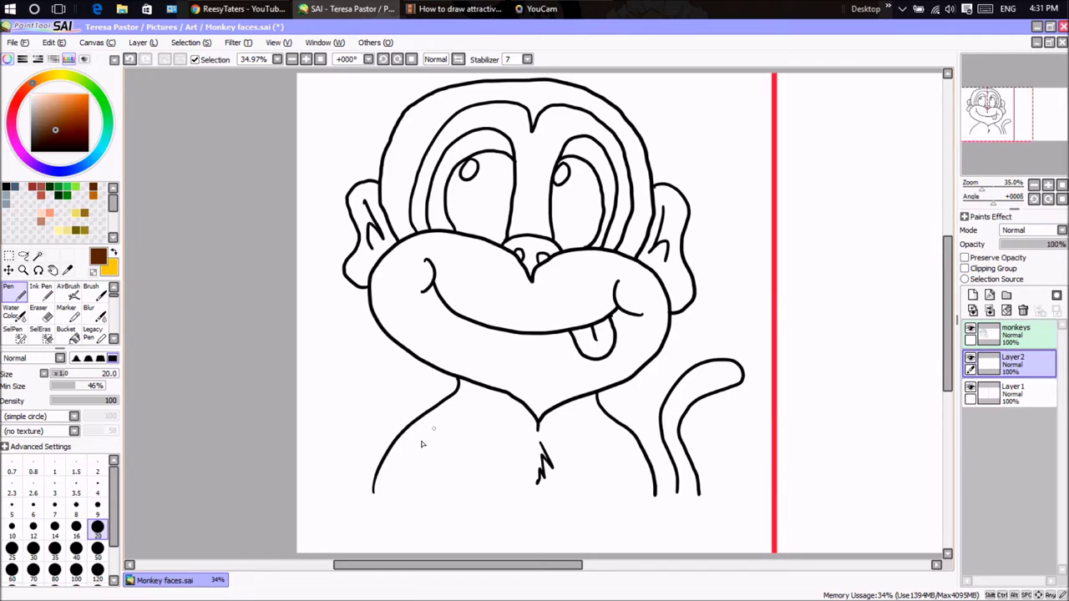
mouse_move(373, 491)
left_mouse_down()
mouse_move(533, 524)
mouse_move(657, 498)
left_mouse_up()
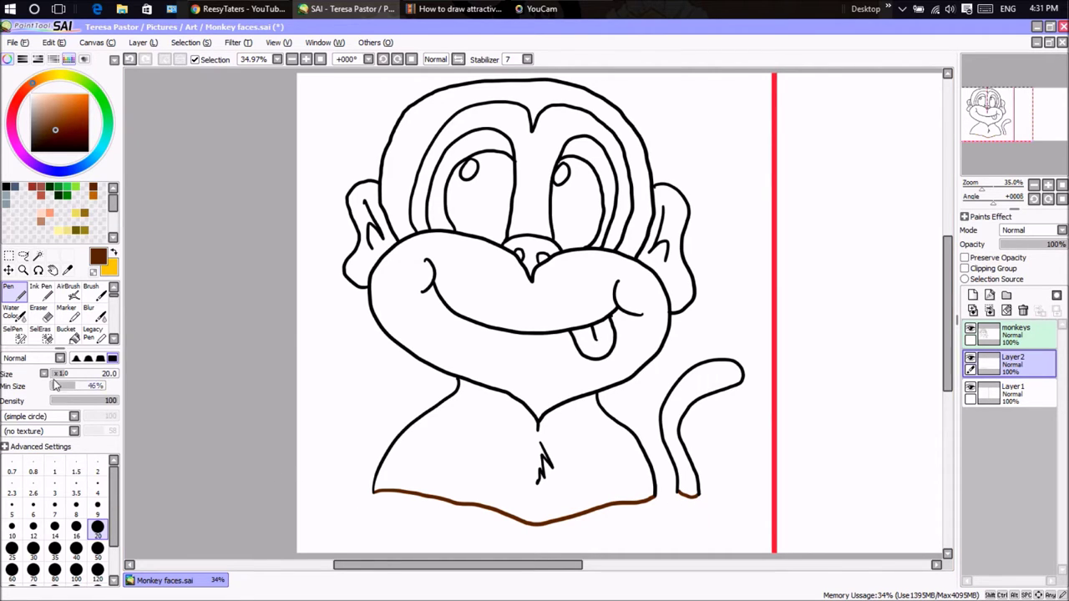
left_click(65, 336)
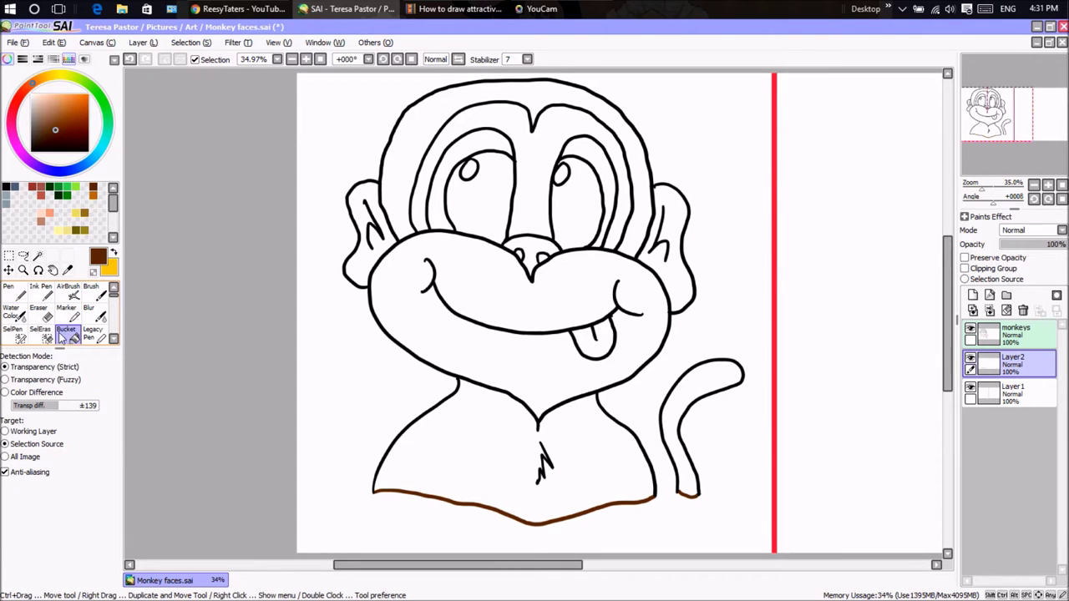
left_click(7, 457)
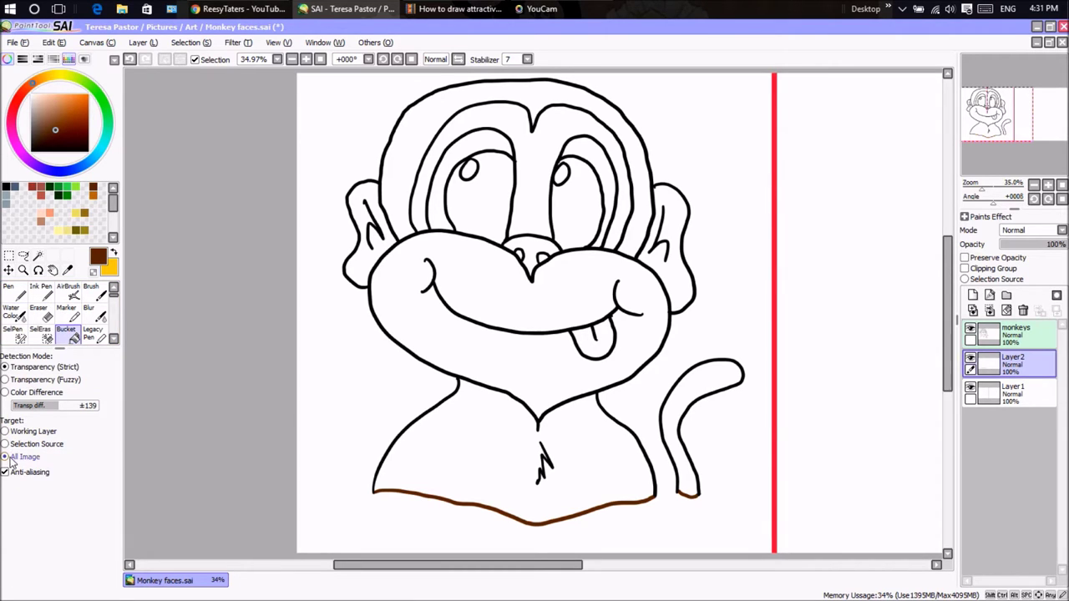
left_click(63, 406)
left_click_drag(66, 411, 61, 408)
left_click(493, 442)
left_click(677, 422)
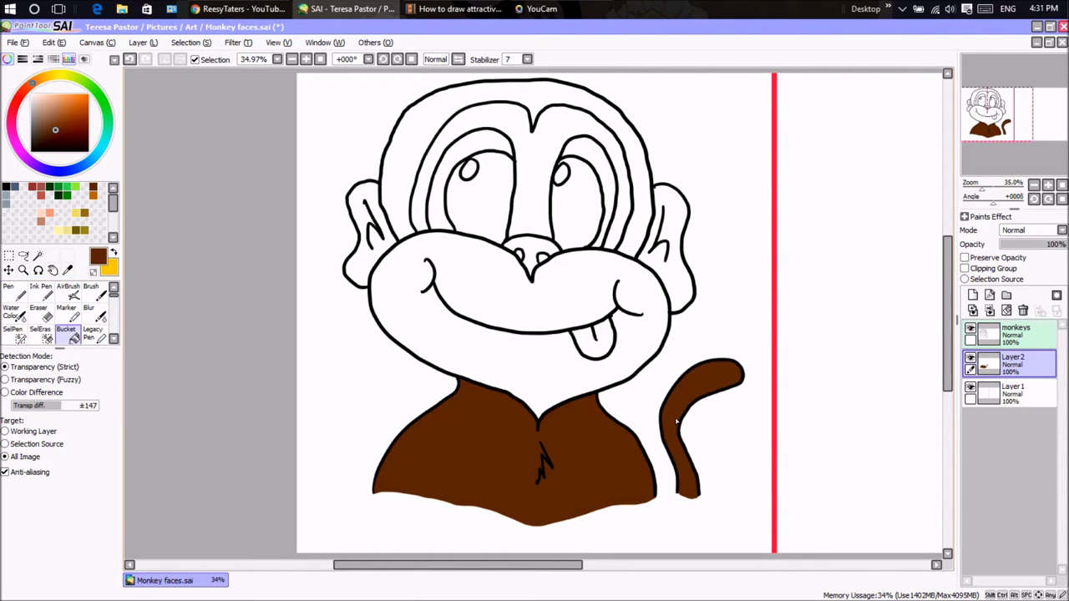
left_click(642, 226)
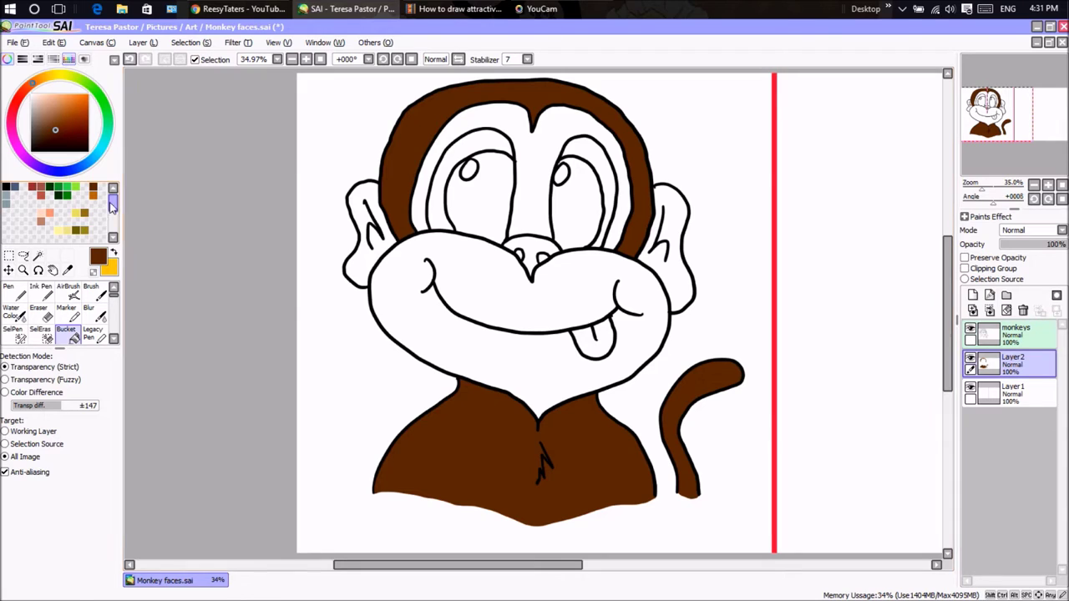
Fill the face area, muzzle, both ears and nose with the tan skin swatch.
left_click(41, 219)
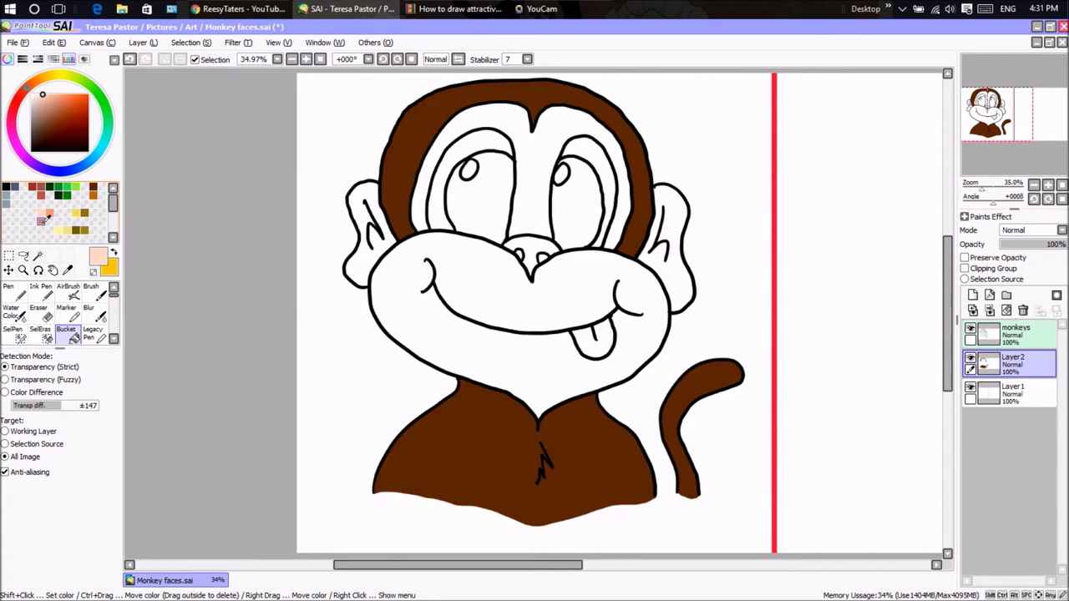
left_click(46, 219)
left_click(50, 213)
left_click(47, 217)
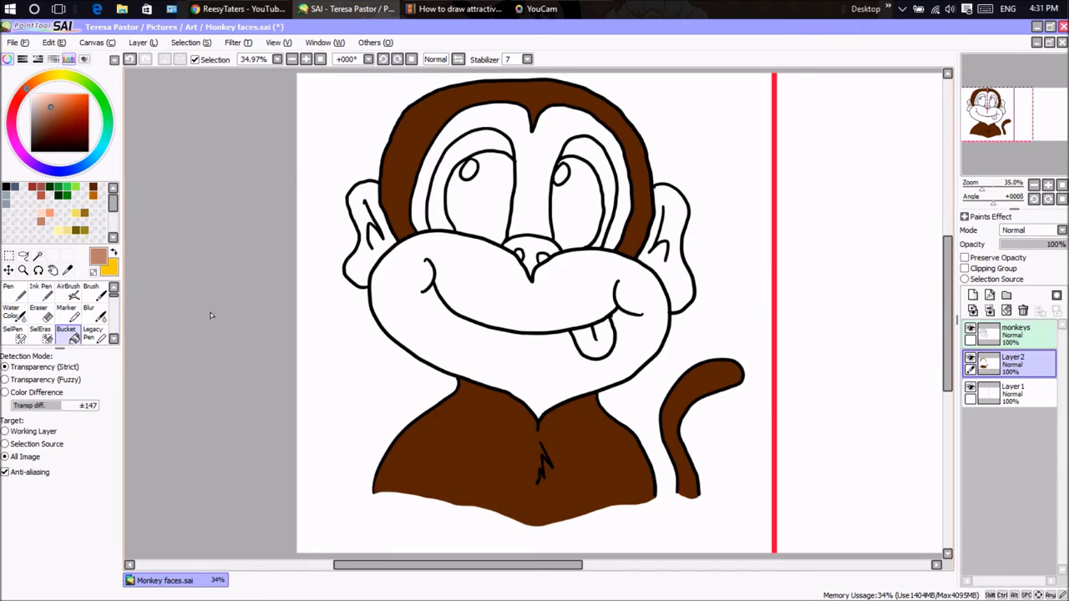
left_click(493, 115)
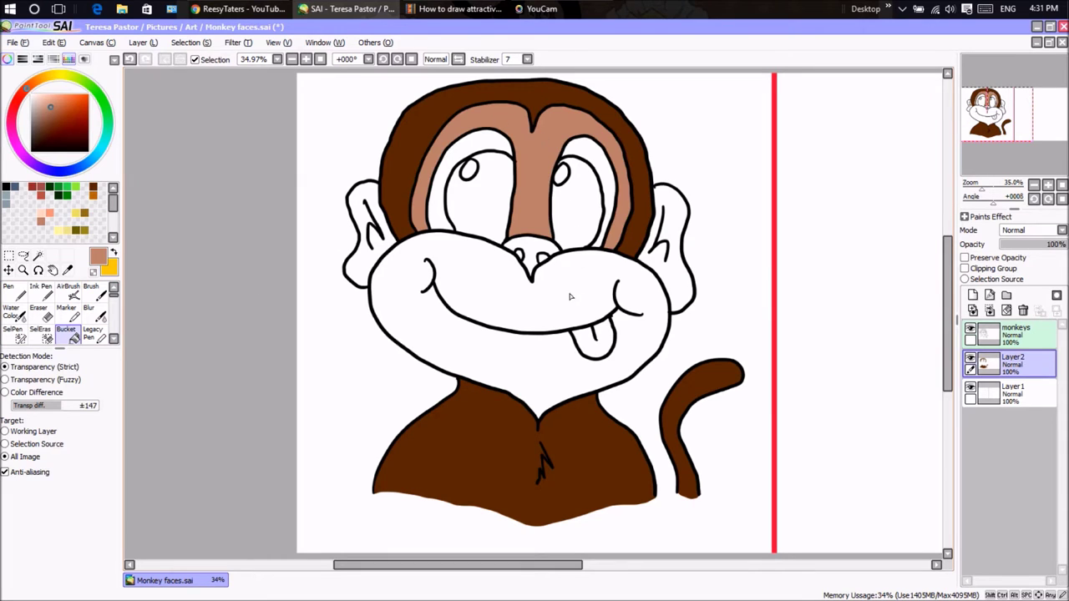
left_click(535, 292)
left_click(377, 255)
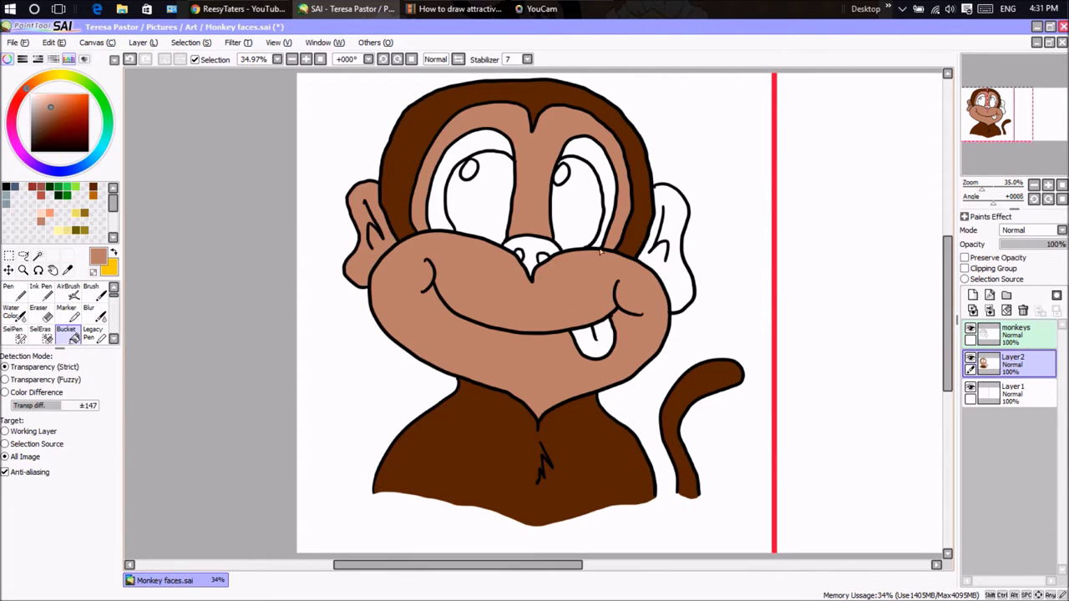
left_click(674, 270)
left_click(530, 254)
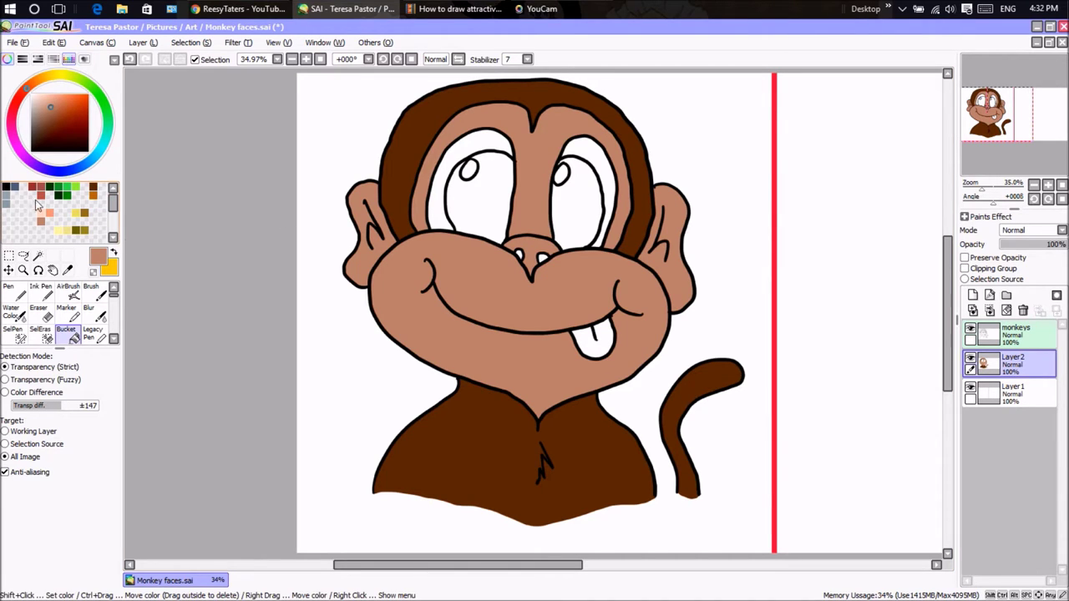
Fill both nostrils with black.
left_click(7, 186)
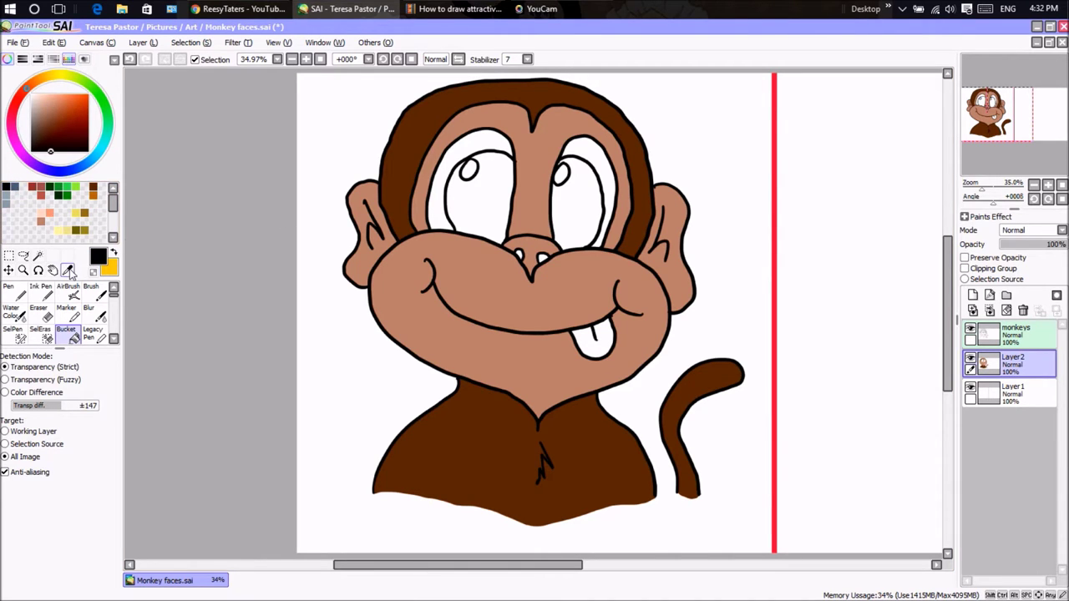
left_click(518, 254)
left_click(543, 258)
Try filling both irises with an orange-brown color.
left_click_drag(26, 88, 38, 80)
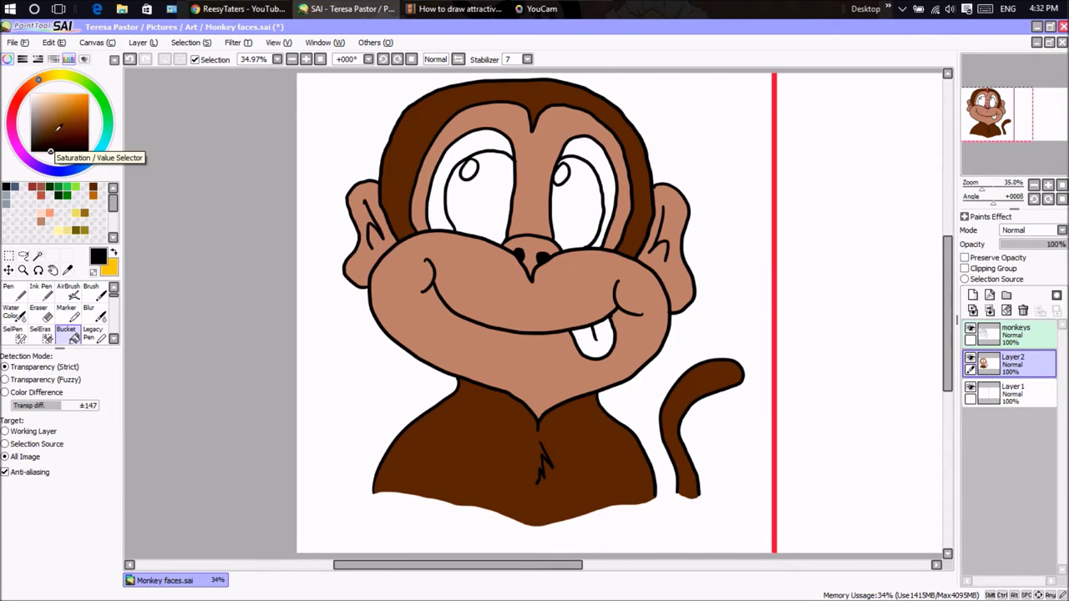
mouse_move(54, 140)
left_mouse_down()
mouse_move(60, 88)
mouse_move(92, 100)
mouse_move(92, 115)
mouse_move(74, 110)
left_mouse_up()
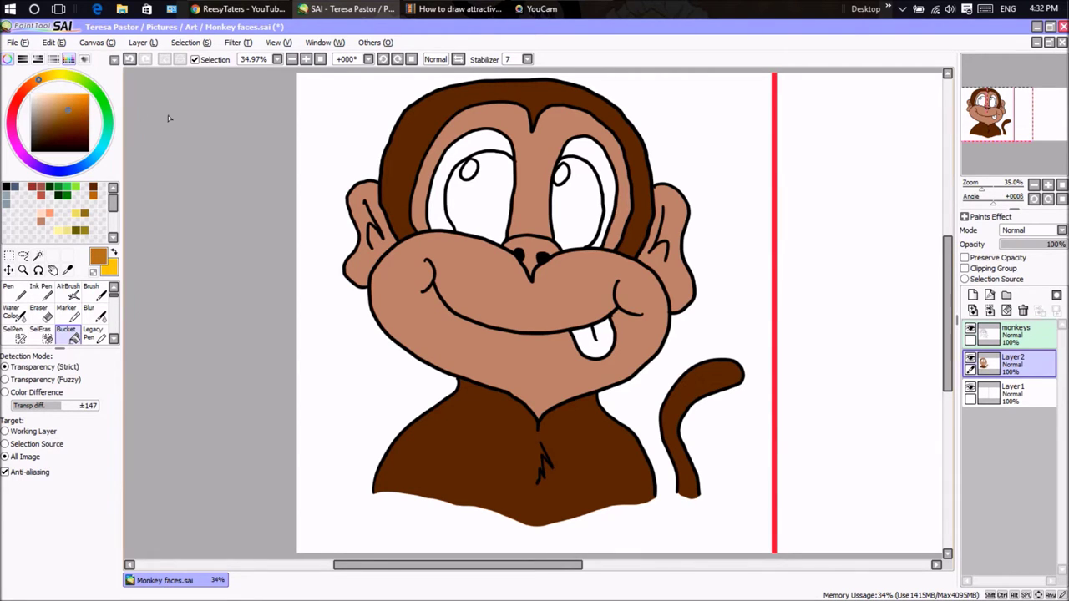
left_click(476, 201)
left_click(567, 201)
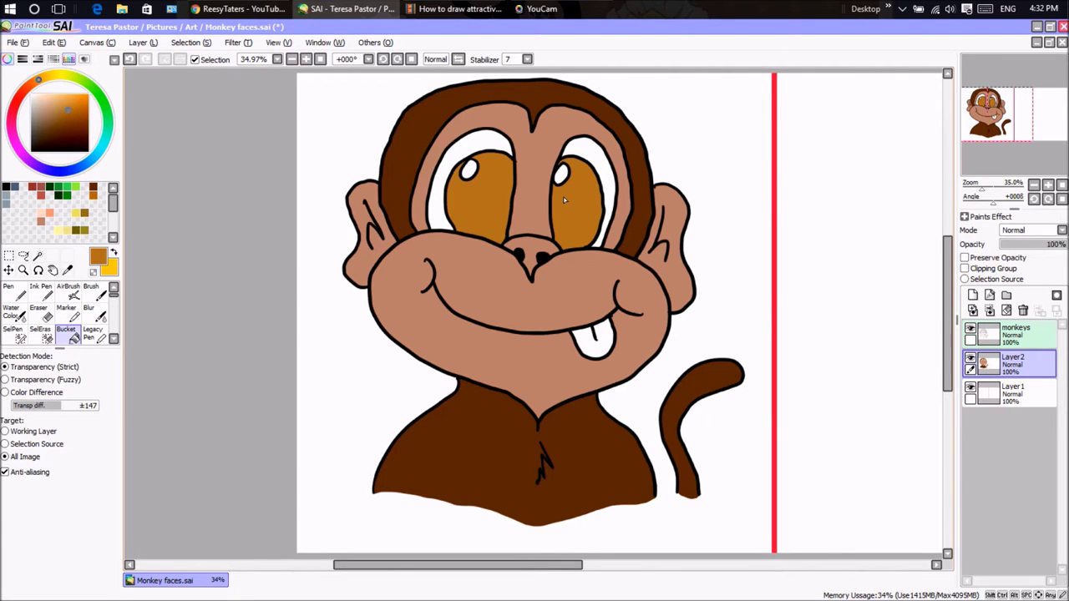
key("ctrl+z")
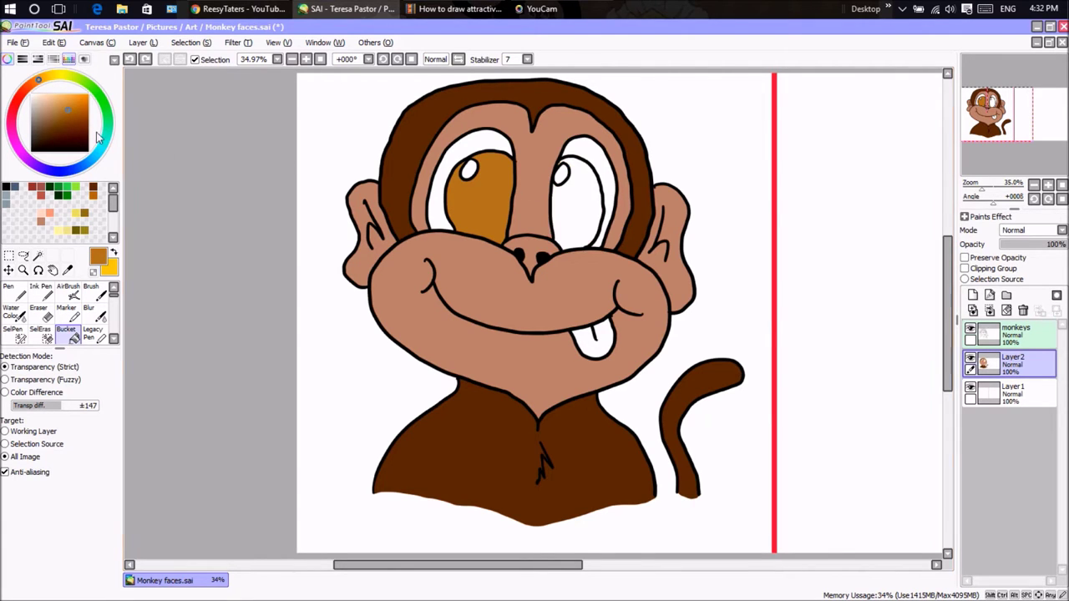
Shift the color's hue toward yellow, undo the remaining orange-brown iris fill, and fill both irises with dark mustard gold.
left_click(45, 79)
key("ctrl+z")
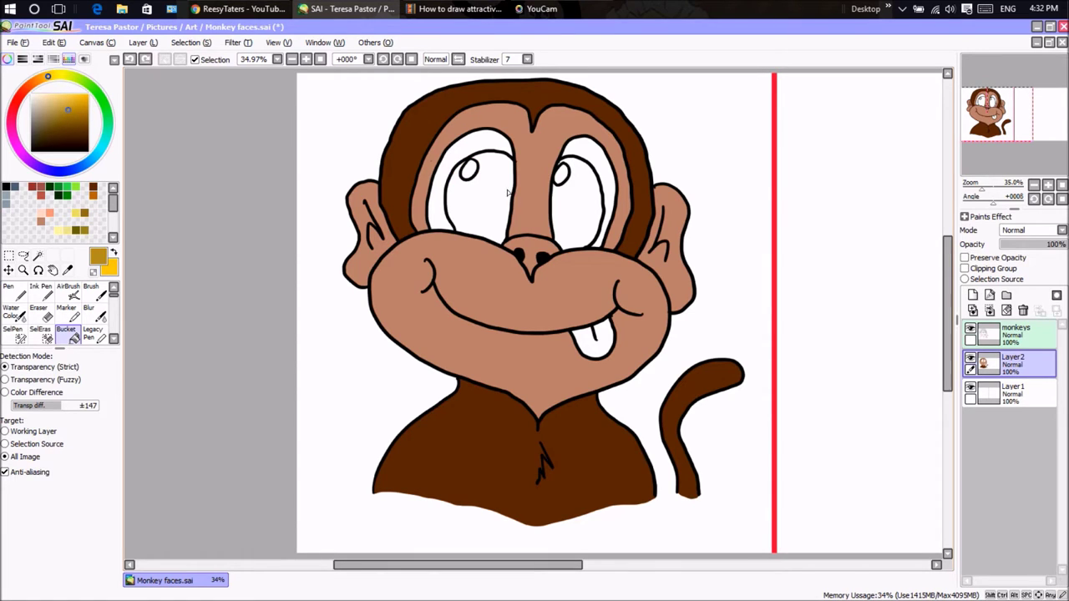
left_click(488, 201)
left_click(570, 208)
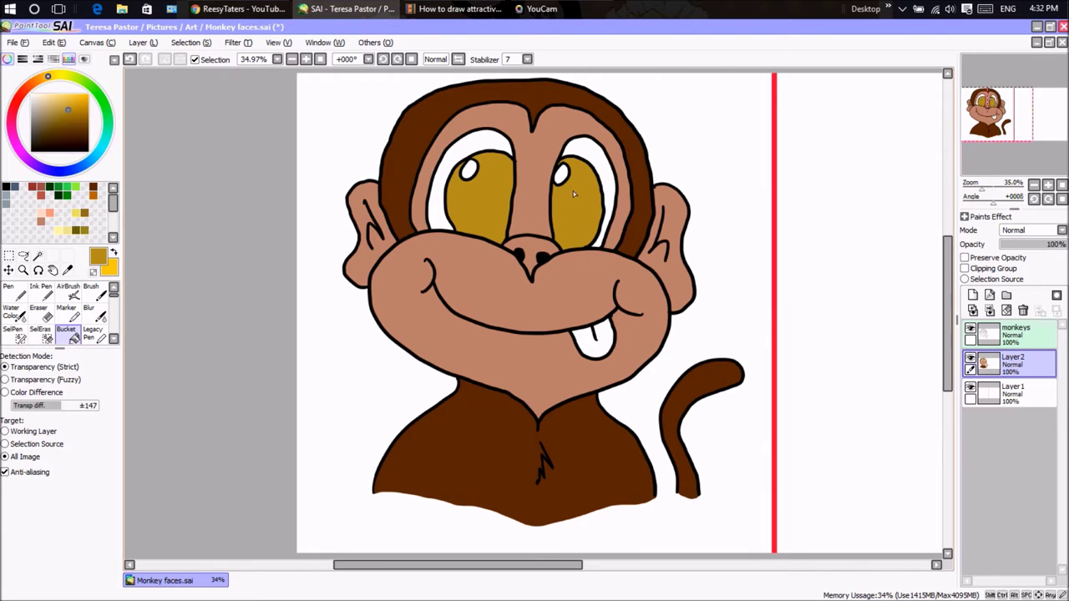
Fill the tongue with bright, fully saturated red.
mouse_move(944, 257)
left_mouse_down()
mouse_move(944, 244)
mouse_move(944, 258)
left_mouse_up()
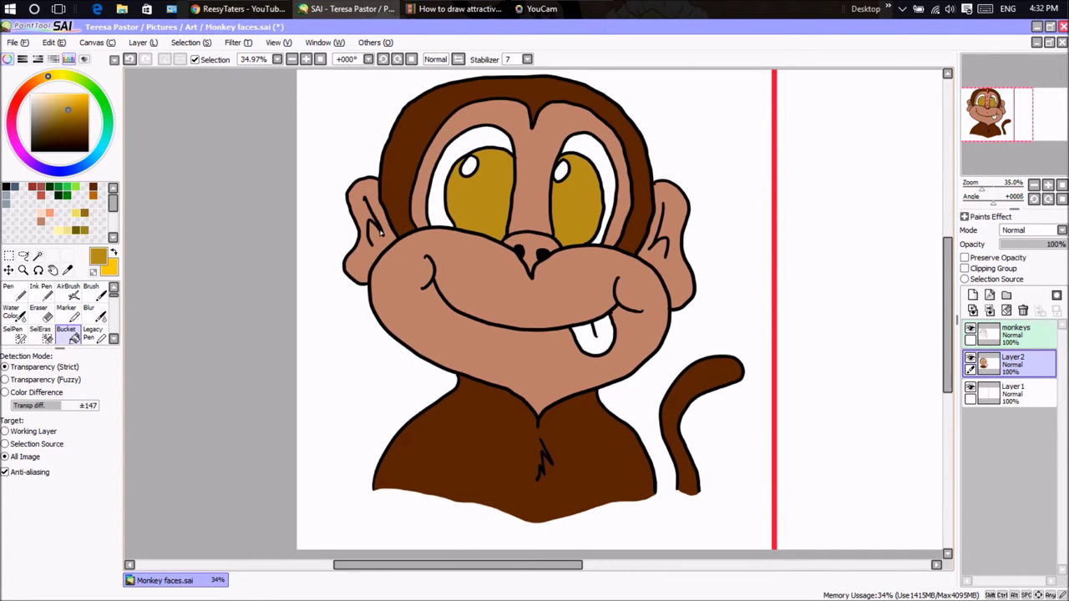
left_click_drag(37, 91, 21, 94)
left_click(88, 95)
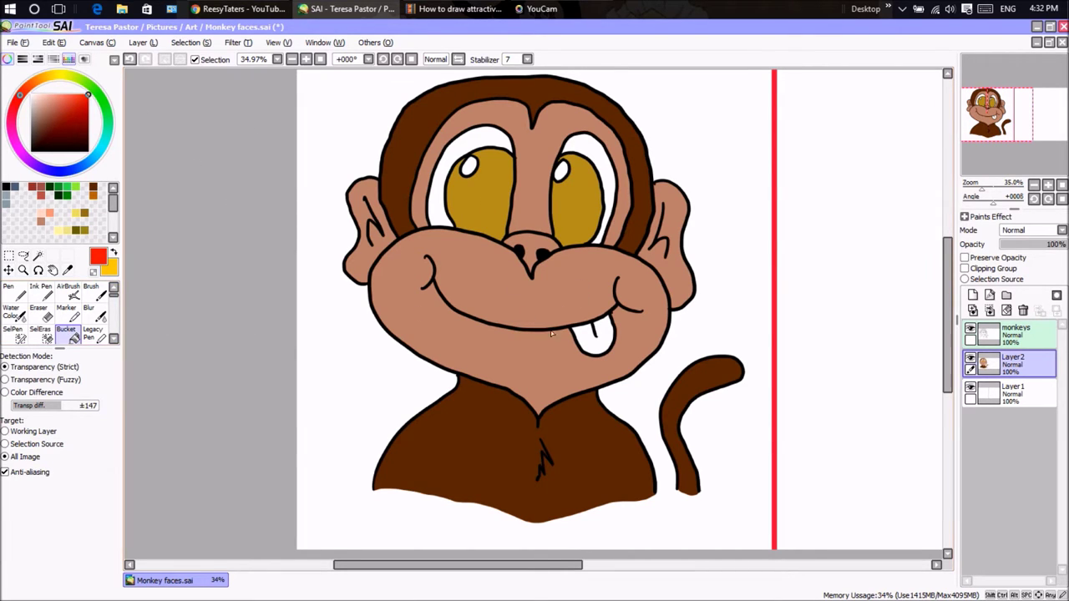
left_click(594, 340)
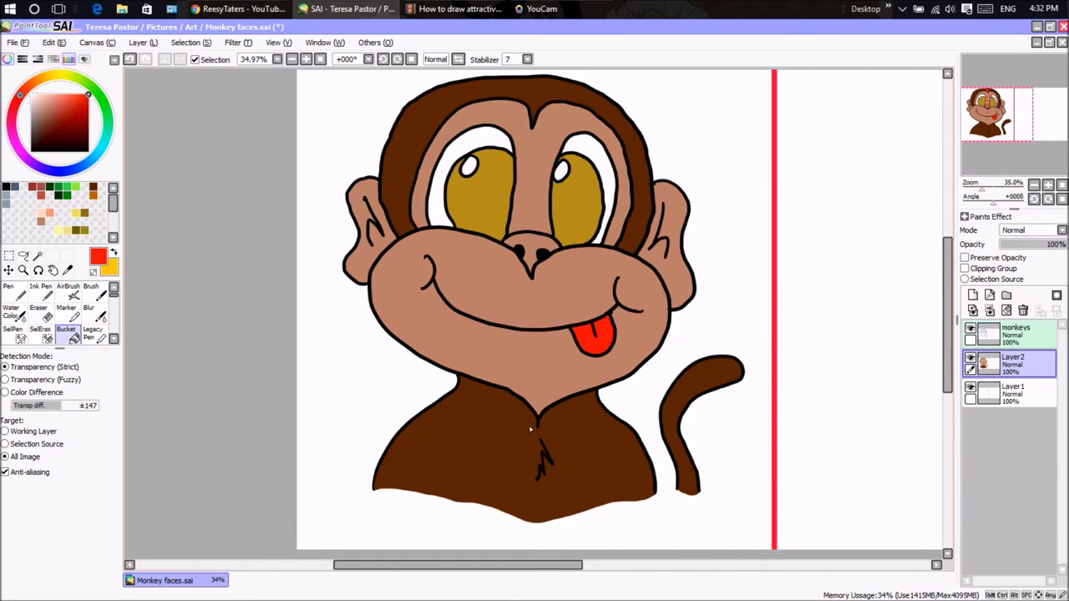
Add a new layer above Layer2 and name it "sketch".
left_click_drag(498, 565, 638, 529)
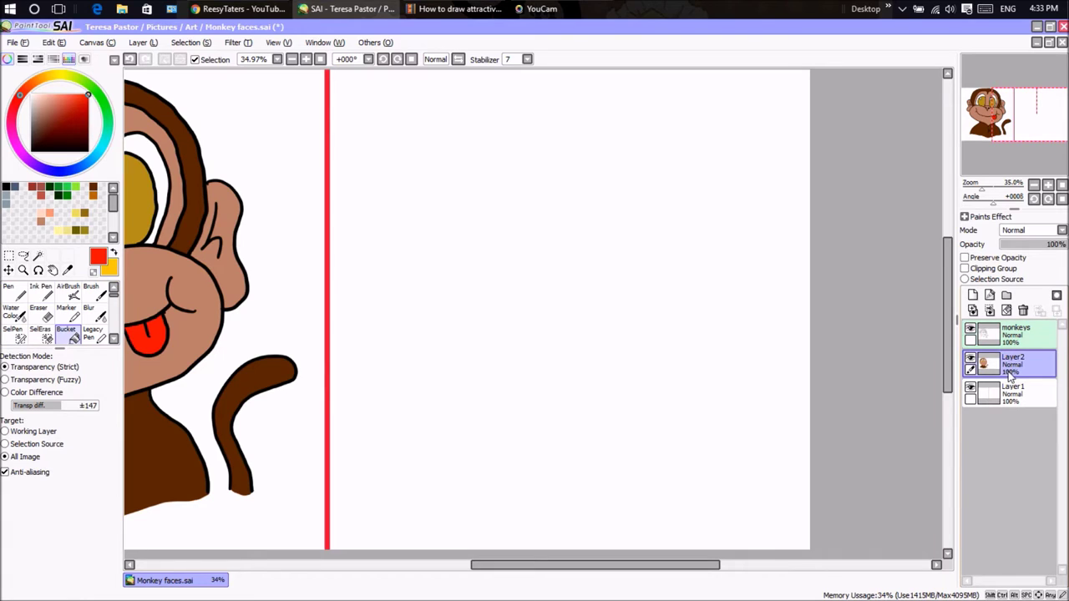
left_click(973, 294)
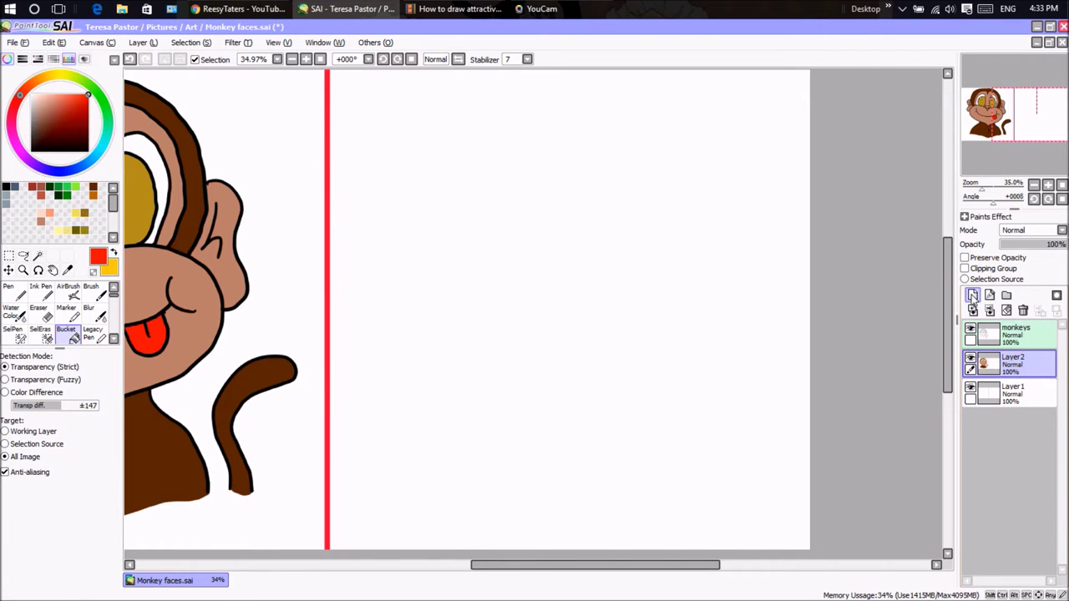
double_click(1017, 364)
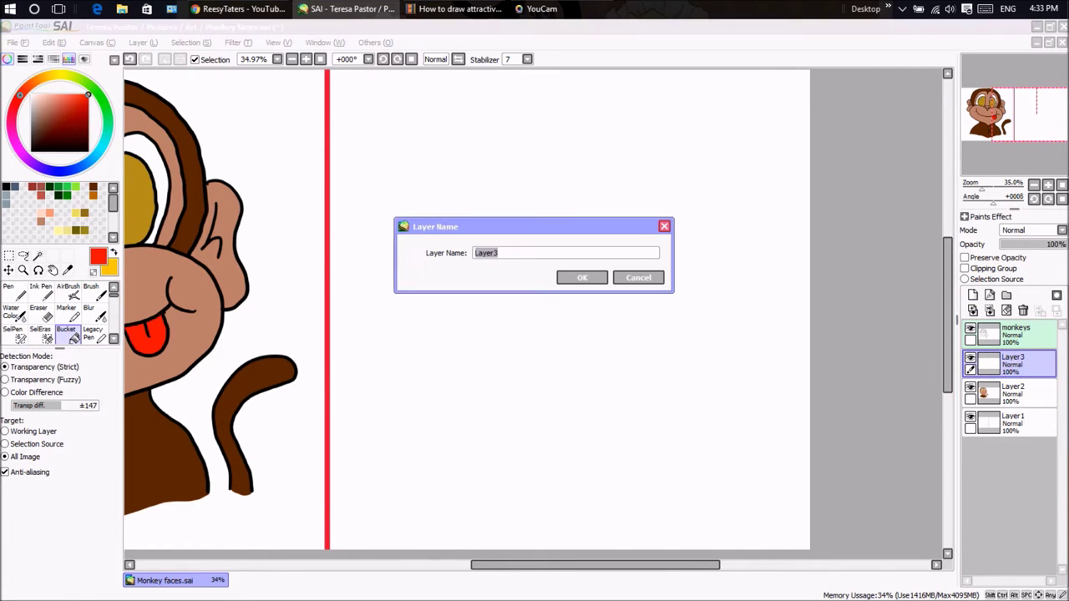
type("sketch")
left_click_drag(543, 232, 567, 226)
left_click(606, 272)
In the blank area beyond the red divider, draw a wide monkey head, heart-shaped face and smile with a black size 20 Pen.
mouse_move(582, 565)
left_mouse_down()
mouse_move(473, 549)
mouse_move(482, 545)
left_mouse_up()
left_click_drag(947, 319, 947, 319)
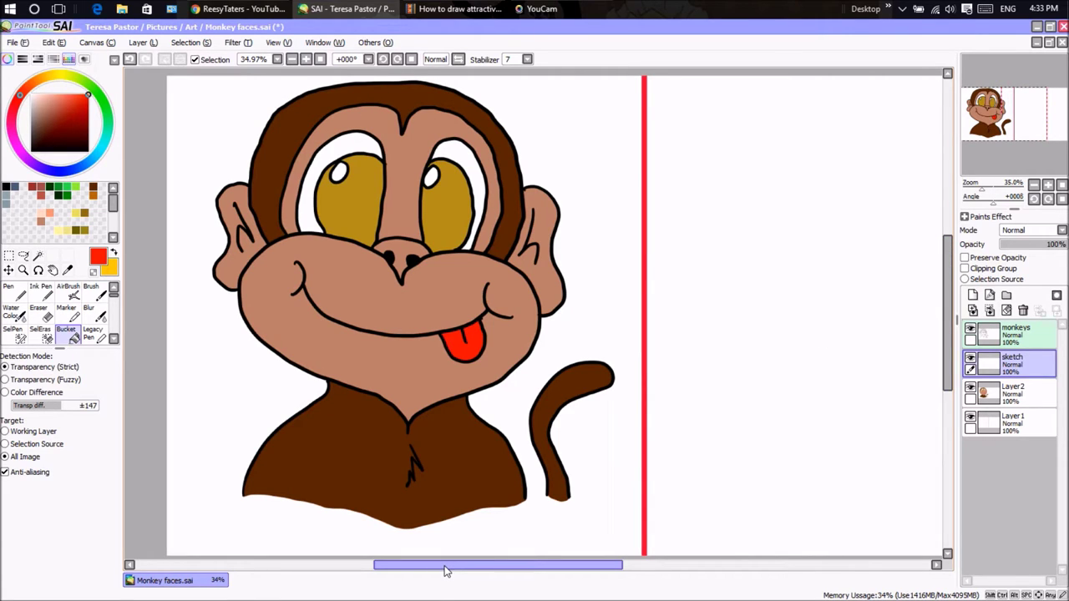
left_click_drag(490, 577, 585, 580)
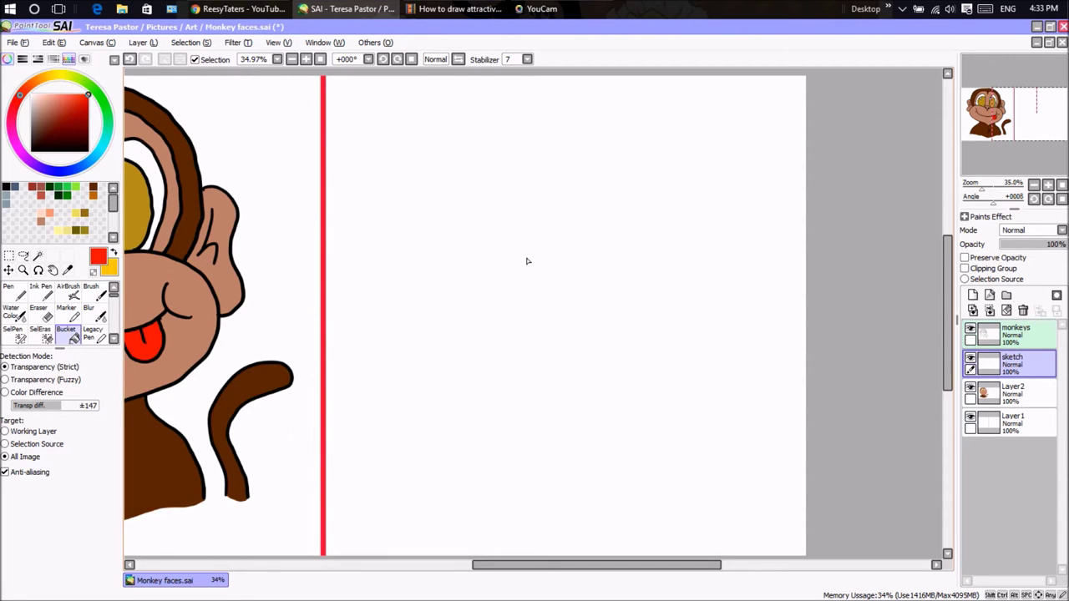
left_click(15, 296)
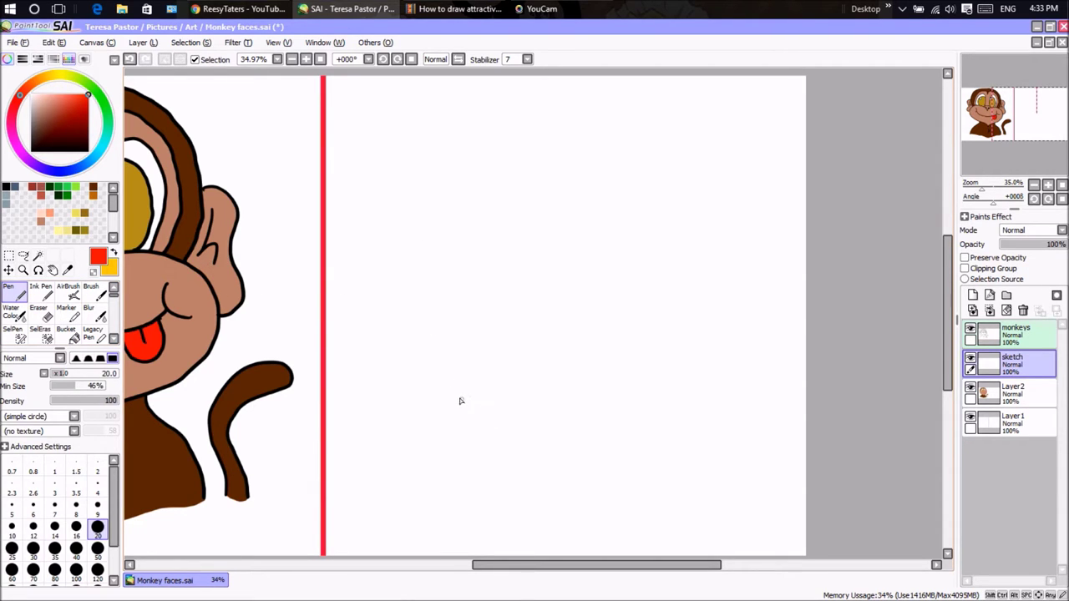
left_click(24, 205)
mouse_move(374, 188)
left_mouse_down()
mouse_move(386, 166)
mouse_move(449, 127)
mouse_move(605, 161)
mouse_move(703, 295)
mouse_move(664, 391)
left_mouse_up()
key("ctrl+z")
mouse_move(396, 196)
left_mouse_down()
mouse_move(489, 143)
mouse_move(664, 182)
mouse_move(729, 298)
mouse_move(686, 382)
mouse_move(568, 424)
mouse_move(465, 412)
mouse_move(381, 349)
mouse_move(366, 292)
mouse_move(398, 195)
left_mouse_up()
mouse_move(368, 300)
left_mouse_down()
mouse_move(396, 296)
mouse_move(440, 334)
mouse_move(420, 257)
mouse_move(452, 199)
mouse_move(479, 186)
mouse_move(532, 192)
mouse_move(556, 218)
mouse_move(573, 188)
mouse_move(613, 185)
mouse_move(670, 227)
mouse_move(681, 286)
mouse_move(659, 326)
mouse_move(725, 336)
left_mouse_up()
mouse_move(407, 340)
left_mouse_down()
mouse_move(496, 377)
mouse_move(562, 383)
mouse_move(693, 347)
left_mouse_up()
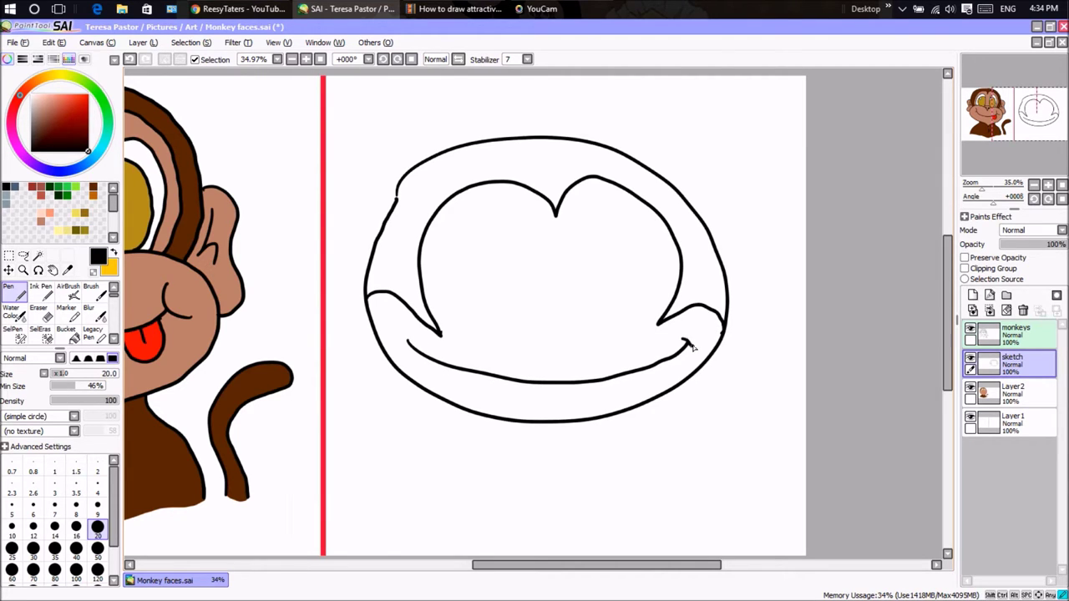
Add short creases at the smile's ends and draw a small nose with two nostrils above the mouth.
left_click_drag(411, 346, 403, 339)
key("ctrl")
mouse_move(528, 336)
left_mouse_down()
mouse_move(576, 338)
mouse_move(546, 351)
mouse_move(567, 354)
left_mouse_up()
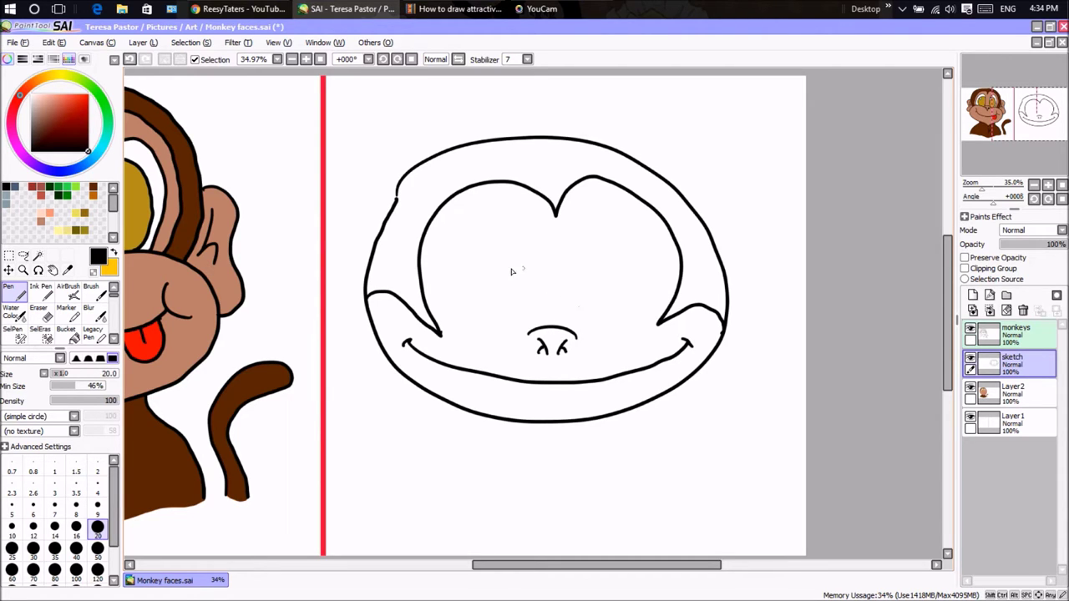
Draw two tall oval eyes with large irises and small round highlights inside the heart-shaped face.
mouse_move(469, 331)
left_mouse_down()
mouse_move(457, 289)
mouse_move(486, 226)
mouse_move(526, 238)
mouse_move(527, 304)
mouse_move(505, 337)
mouse_move(469, 333)
left_mouse_up()
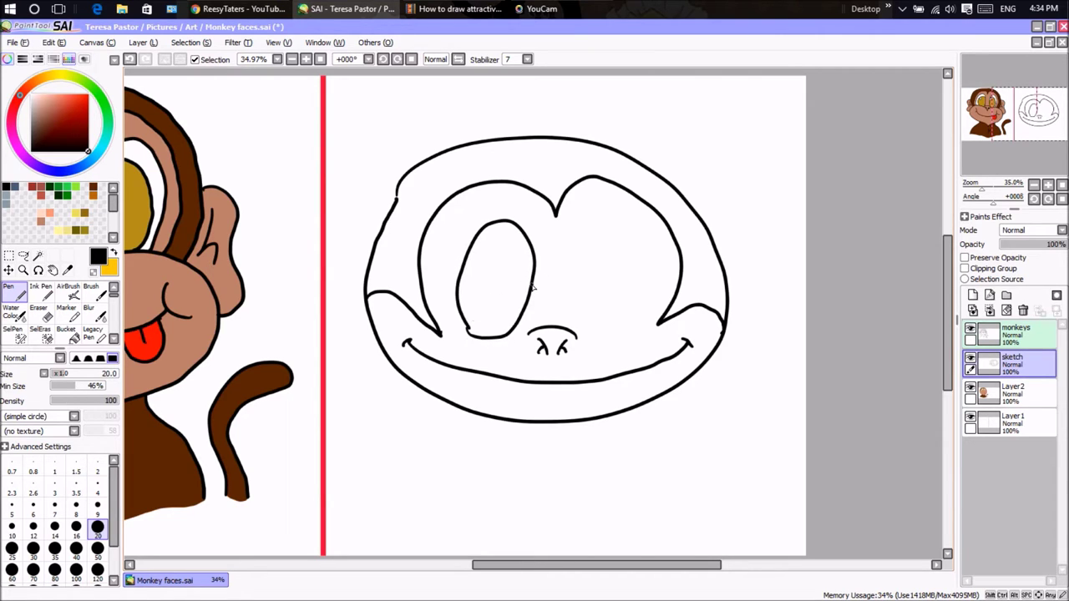
mouse_move(592, 327)
left_mouse_down()
mouse_move(587, 234)
mouse_move(618, 229)
left_mouse_up()
key("ctrl+z")
mouse_move(588, 326)
left_mouse_down()
mouse_move(590, 228)
mouse_move(633, 256)
mouse_move(636, 304)
mouse_move(610, 334)
mouse_move(585, 327)
left_mouse_up()
mouse_move(511, 269)
left_mouse_down()
mouse_move(510, 301)
mouse_move(488, 281)
mouse_move(516, 286)
left_mouse_up()
key("ctrl+z")
mouse_move(506, 332)
left_mouse_down()
mouse_move(482, 292)
mouse_move(505, 263)
mouse_move(529, 274)
mouse_move(613, 267)
mouse_move(622, 301)
mouse_move(585, 321)
left_mouse_up()
mouse_move(498, 275)
left_mouse_down()
mouse_move(509, 266)
mouse_move(498, 272)
left_mouse_up()
mouse_move(585, 257)
left_mouse_down()
mouse_move(592, 266)
mouse_move(581, 263)
left_mouse_up()
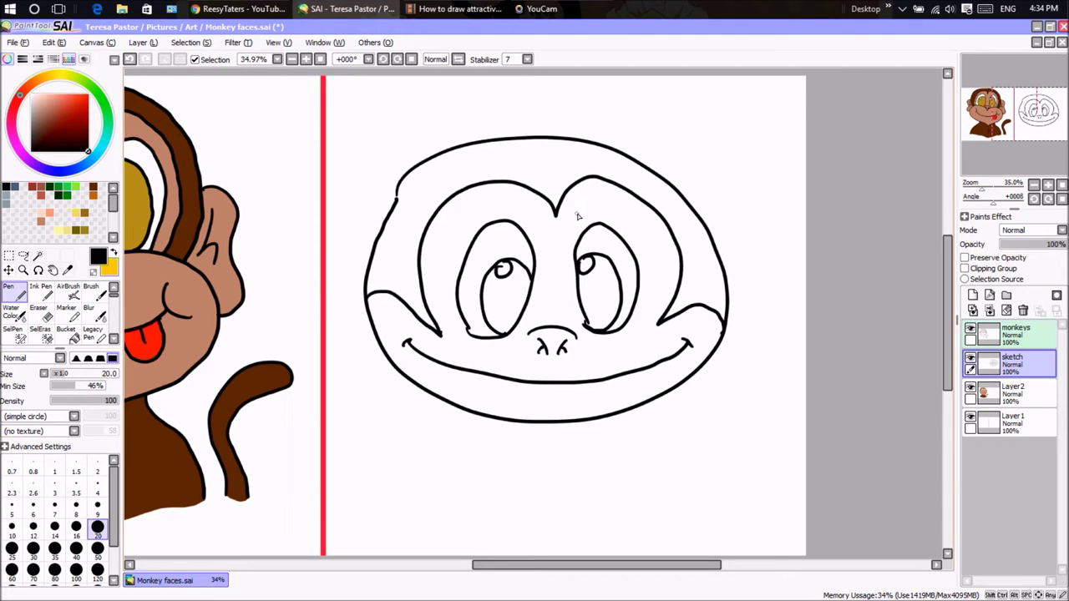
Add round ears, three hair tufts on top of the head, and lines joining the eye bases to the muzzle.
mouse_move(380, 229)
left_mouse_down()
mouse_move(337, 259)
mouse_move(375, 313)
left_mouse_up()
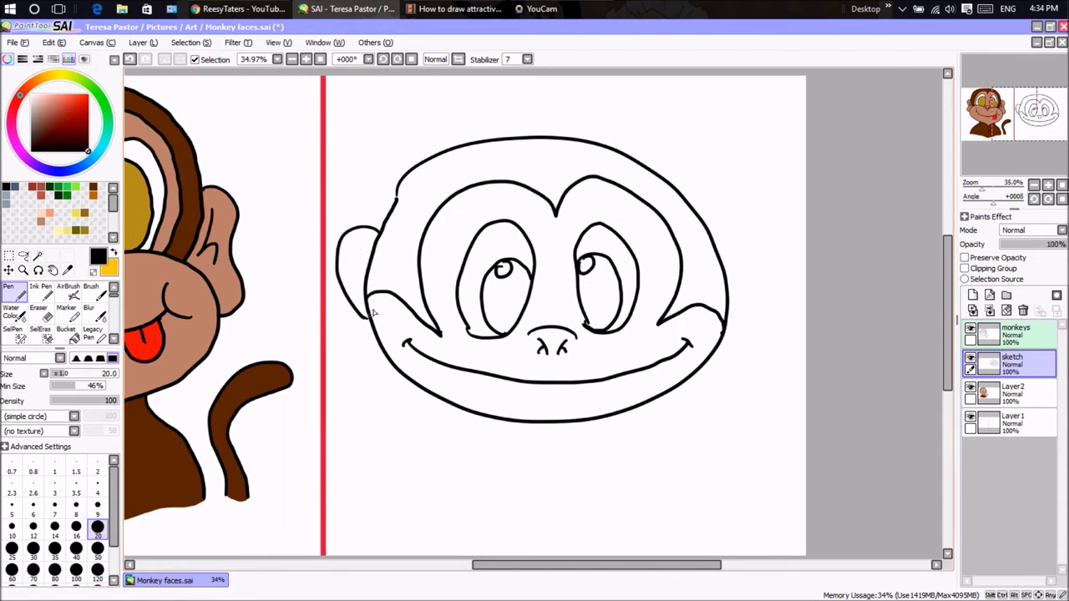
left_click_drag(773, 264, 727, 327)
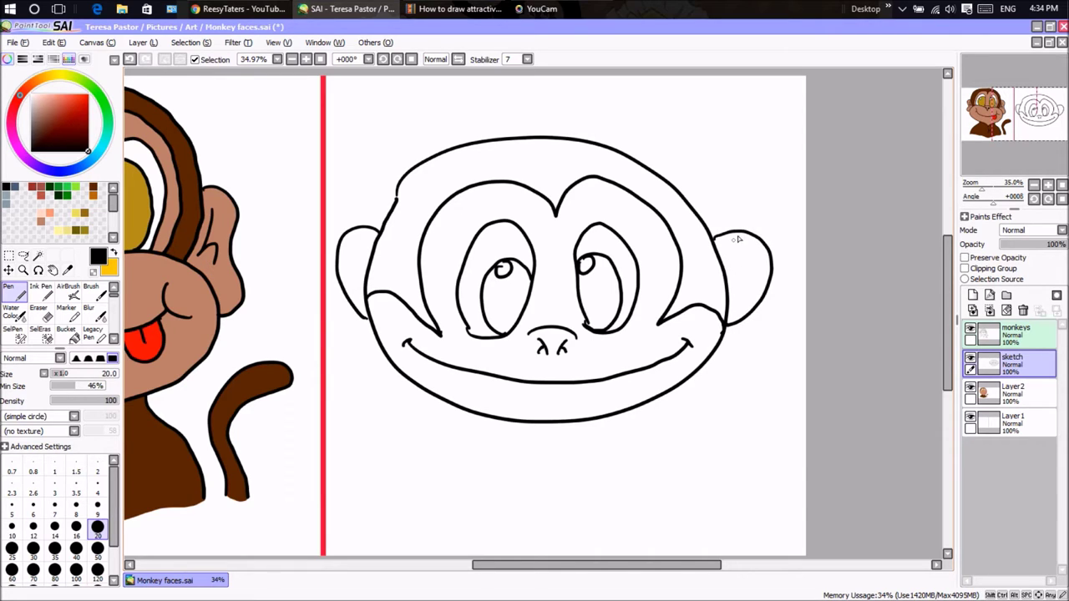
mouse_move(504, 137)
left_mouse_down()
mouse_move(512, 95)
mouse_move(528, 134)
mouse_move(537, 123)
mouse_move(553, 144)
mouse_move(561, 128)
mouse_move(587, 138)
left_mouse_up()
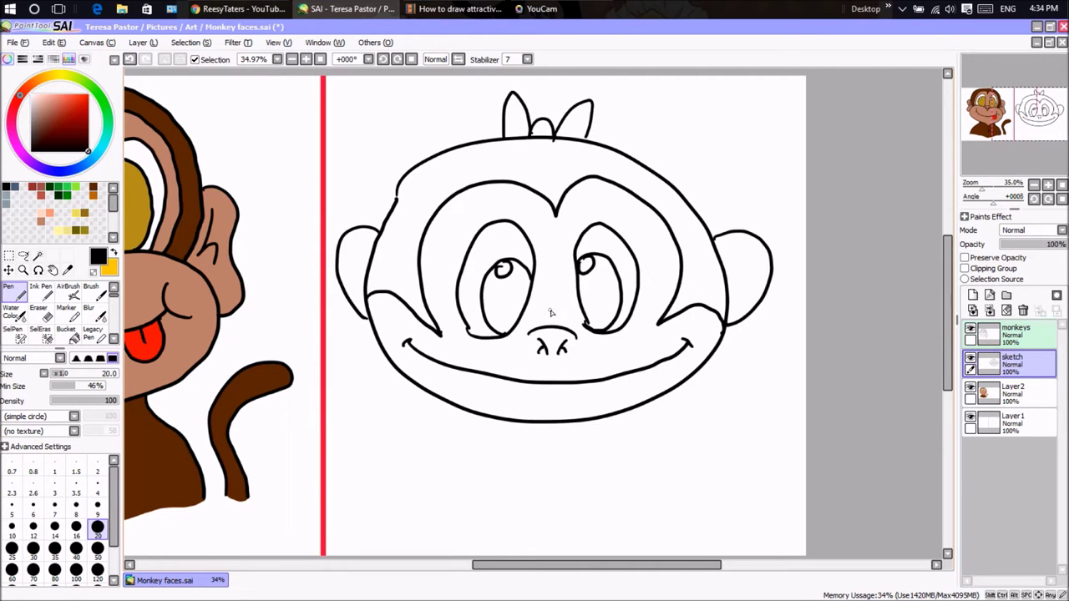
left_click_drag(592, 332, 668, 322)
left_click_drag(446, 335, 505, 339)
Erase the entire second monkey drawing from the sketch layer with the Eraser at size 350.
key("e")
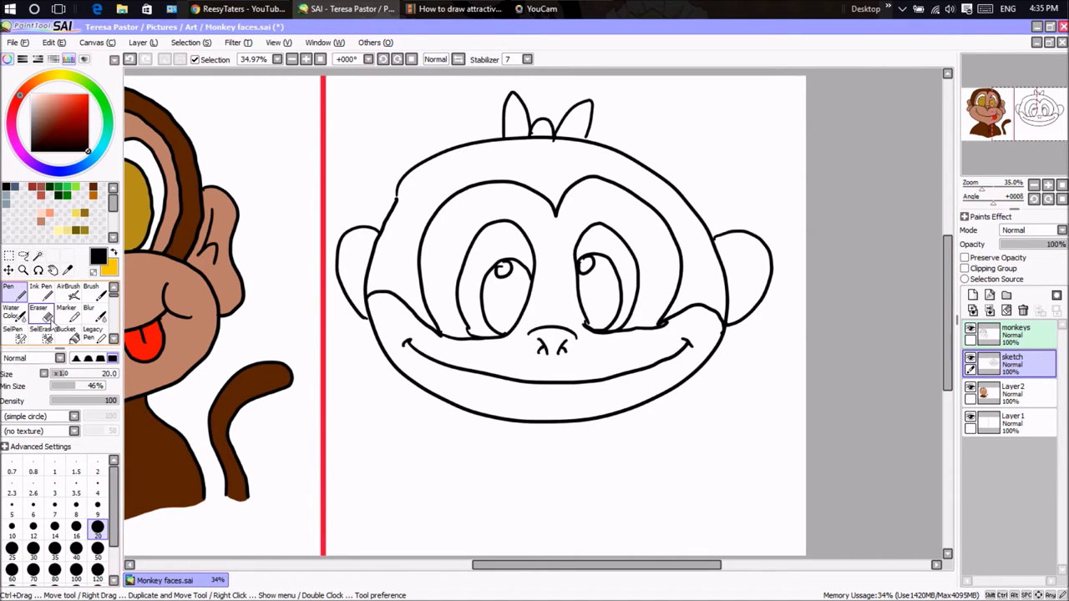
mouse_move(389, 219)
left_mouse_down()
mouse_move(354, 267)
mouse_move(354, 236)
mouse_move(342, 263)
mouse_move(347, 301)
mouse_move(352, 290)
mouse_move(365, 318)
mouse_move(387, 310)
mouse_move(396, 266)
mouse_move(435, 197)
mouse_move(480, 172)
mouse_move(468, 188)
mouse_move(514, 204)
mouse_move(672, 150)
mouse_move(742, 223)
mouse_move(751, 276)
mouse_move(715, 230)
mouse_move(740, 295)
mouse_move(687, 343)
mouse_move(633, 328)
mouse_move(579, 342)
mouse_move(542, 326)
mouse_move(457, 349)
mouse_move(472, 263)
mouse_move(475, 290)
mouse_move(512, 215)
mouse_move(413, 265)
left_mouse_up()
left_click(115, 581)
left_click(98, 577)
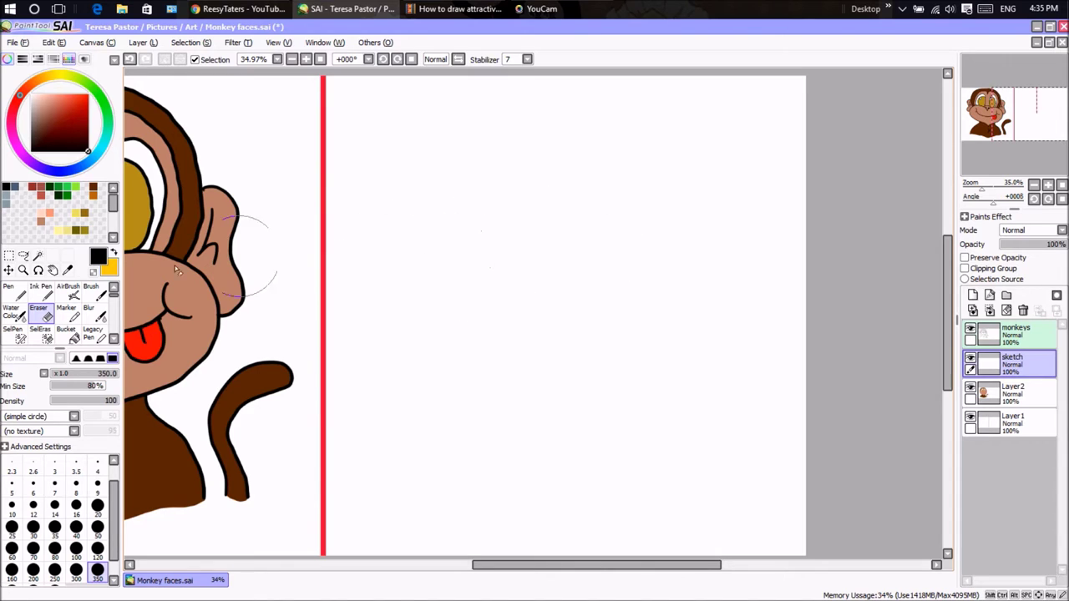
Try a sketch stroke with the Pen at size 4.
left_click(13, 292)
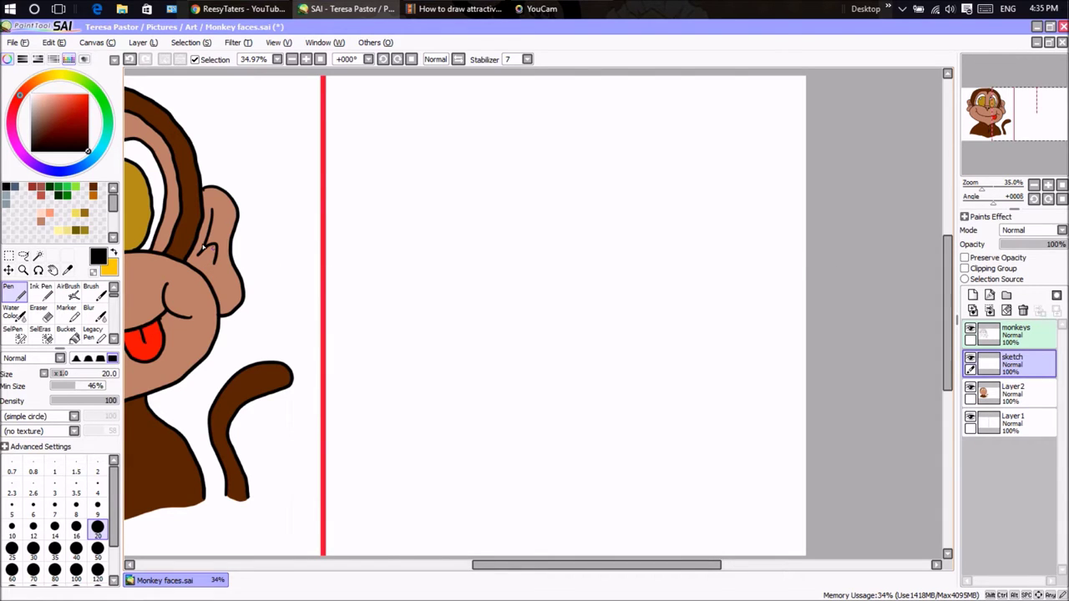
left_click(97, 488)
mouse_move(451, 269)
left_mouse_down()
mouse_move(506, 234)
mouse_move(565, 233)
left_mouse_up()
key("ctrl+z")
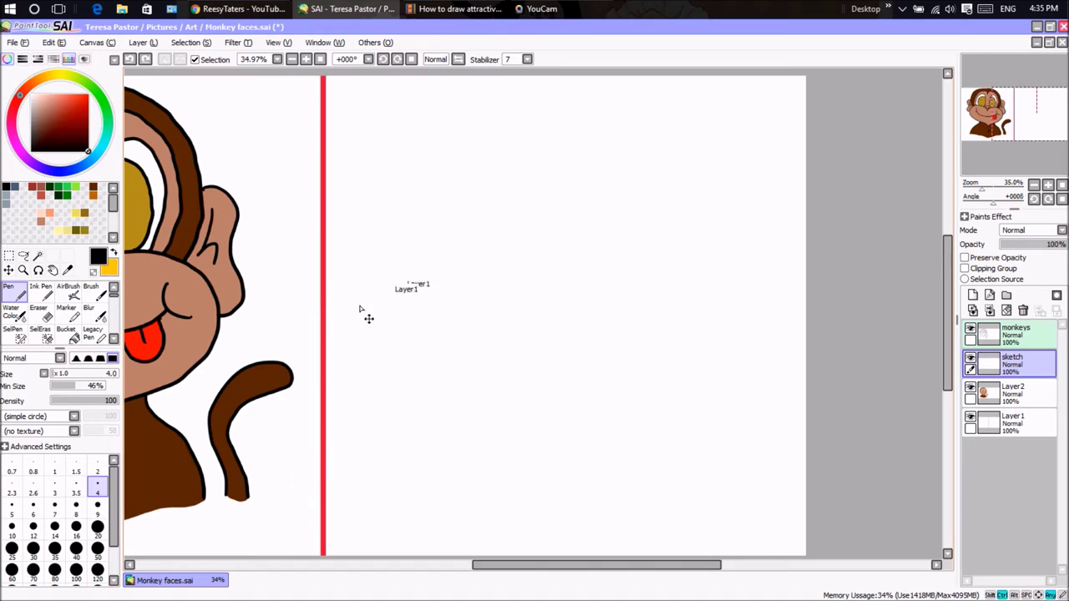
Sketch a large, loose circle for the second monkey's head with the Pen at size 7.
left_click(54, 504)
left_click_drag(456, 268, 515, 241)
key("ctrl+z")
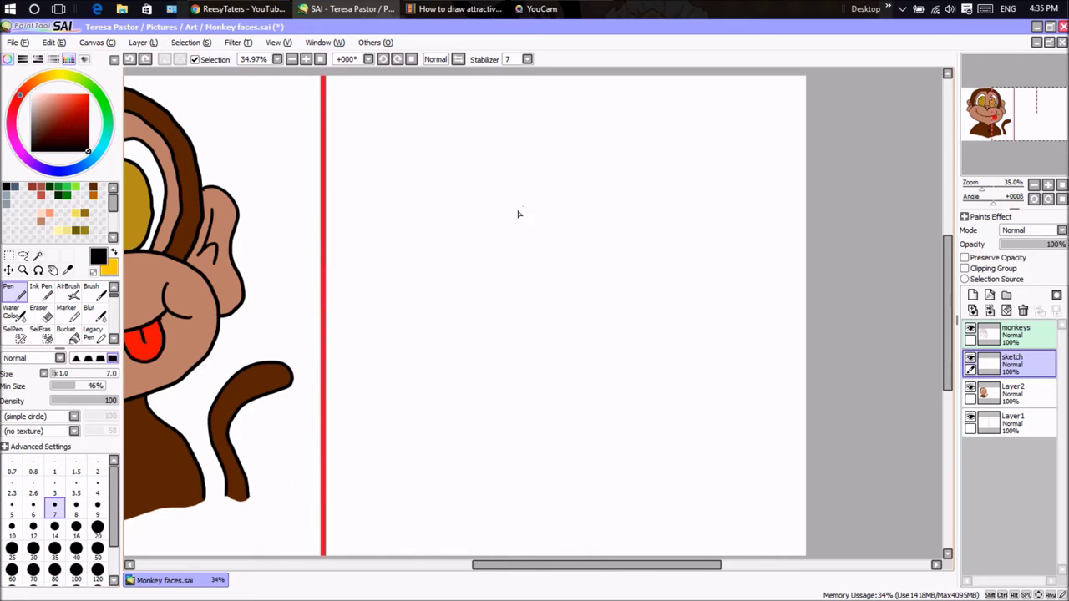
mouse_move(441, 191)
left_mouse_down()
mouse_move(497, 154)
mouse_move(565, 150)
mouse_move(652, 196)
mouse_move(665, 242)
mouse_move(651, 320)
mouse_move(617, 348)
mouse_move(522, 360)
mouse_move(478, 316)
mouse_move(452, 320)
mouse_move(484, 353)
mouse_move(432, 259)
mouse_move(438, 324)
mouse_move(454, 248)
left_mouse_up()
mouse_move(431, 294)
left_mouse_down()
mouse_move(438, 205)
mouse_move(432, 211)
mouse_move(427, 248)
mouse_move(436, 203)
mouse_move(490, 159)
mouse_move(547, 143)
mouse_move(592, 152)
mouse_move(651, 185)
mouse_move(668, 238)
left_mouse_up()
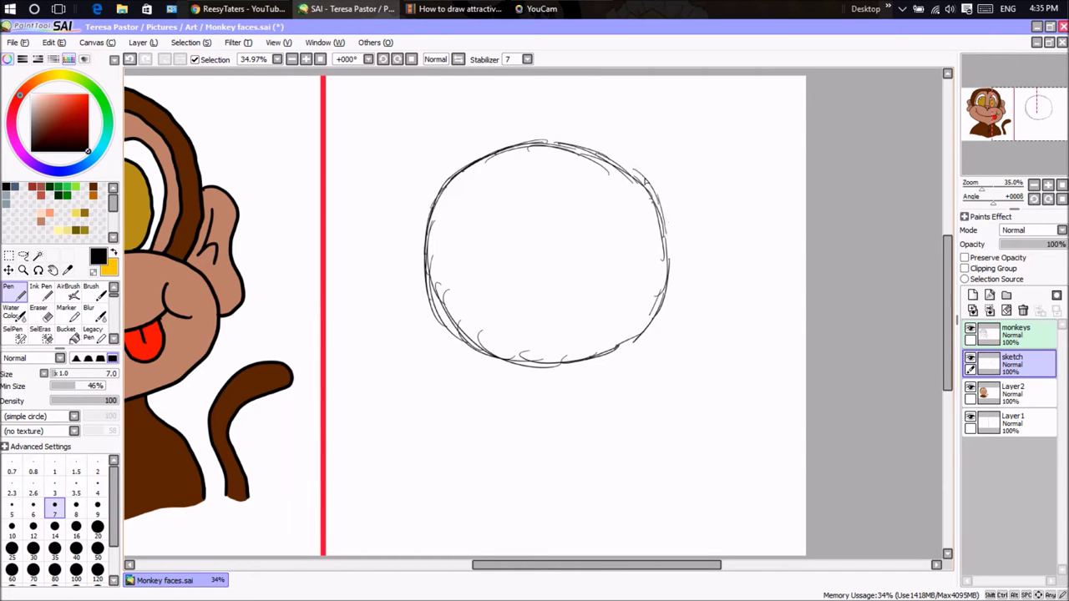
left_click_drag(641, 175, 667, 234)
Try sketching the face and muzzle outline inside the head circle.
mouse_move(505, 311)
left_mouse_down()
mouse_move(515, 386)
mouse_move(564, 389)
mouse_move(554, 390)
mouse_move(579, 377)
mouse_move(587, 350)
mouse_move(581, 297)
left_mouse_up()
mouse_move(505, 309)
left_mouse_down()
mouse_move(464, 264)
mouse_move(464, 227)
mouse_move(483, 215)
mouse_move(569, 209)
left_mouse_up()
key("ctrl+z")
key("ctrl+z")
key("ctrl+z")
key("ctrl+z")
Sketch a face outline narrowing to a muzzle below the circle, and erase the circle's line inside the muzzle with a size 80 Eraser.
mouse_move(478, 222)
left_mouse_down()
mouse_move(530, 209)
mouse_move(546, 226)
mouse_move(567, 212)
mouse_move(626, 223)
mouse_move(629, 245)
mouse_move(583, 309)
left_mouse_up()
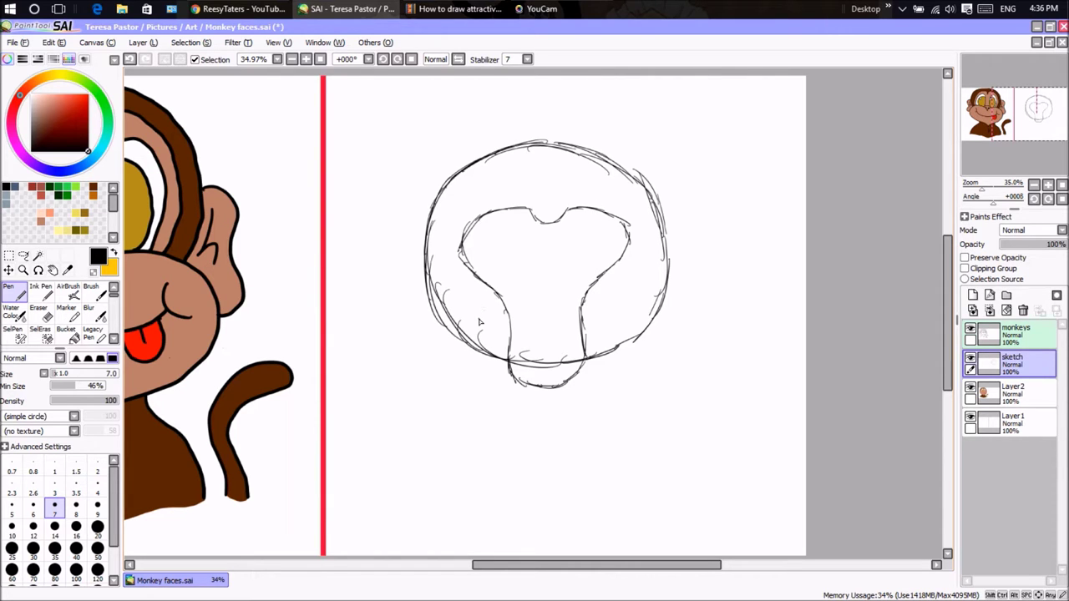
key("e")
left_click(98, 526)
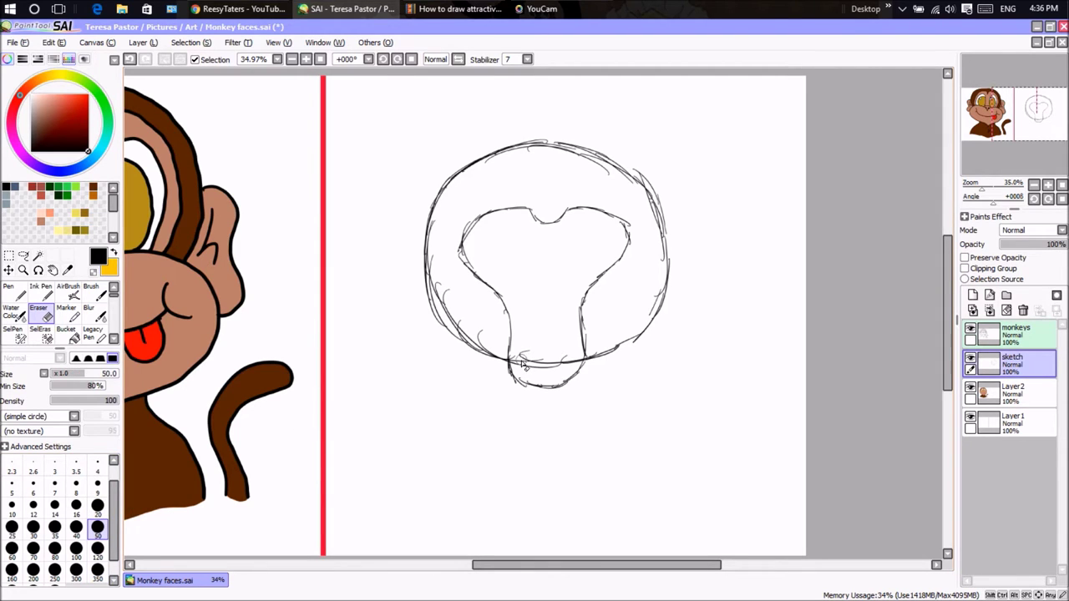
left_click(55, 549)
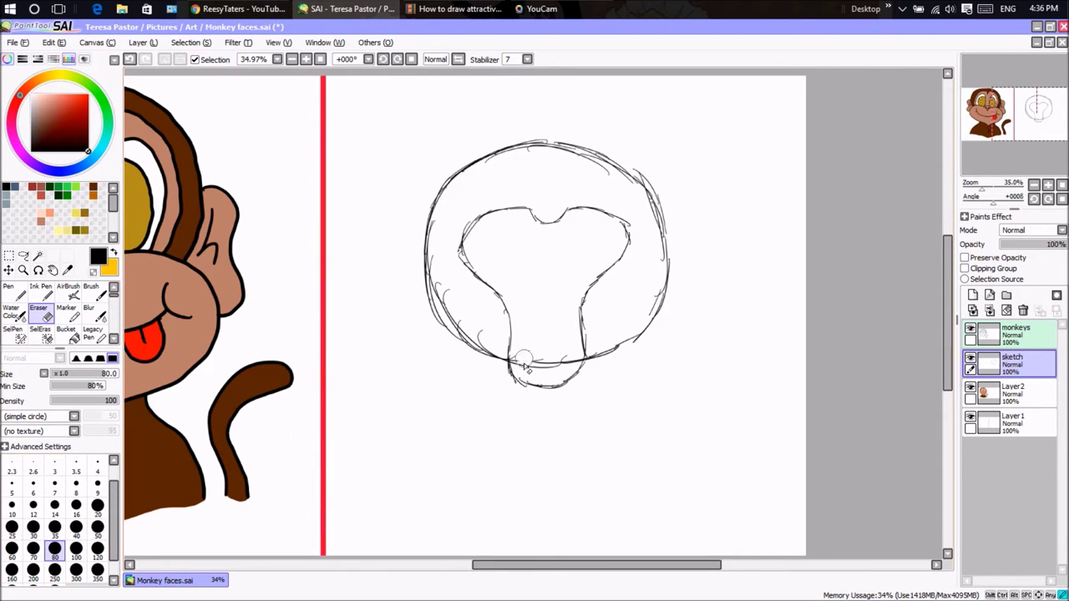
left_click_drag(525, 365, 572, 357)
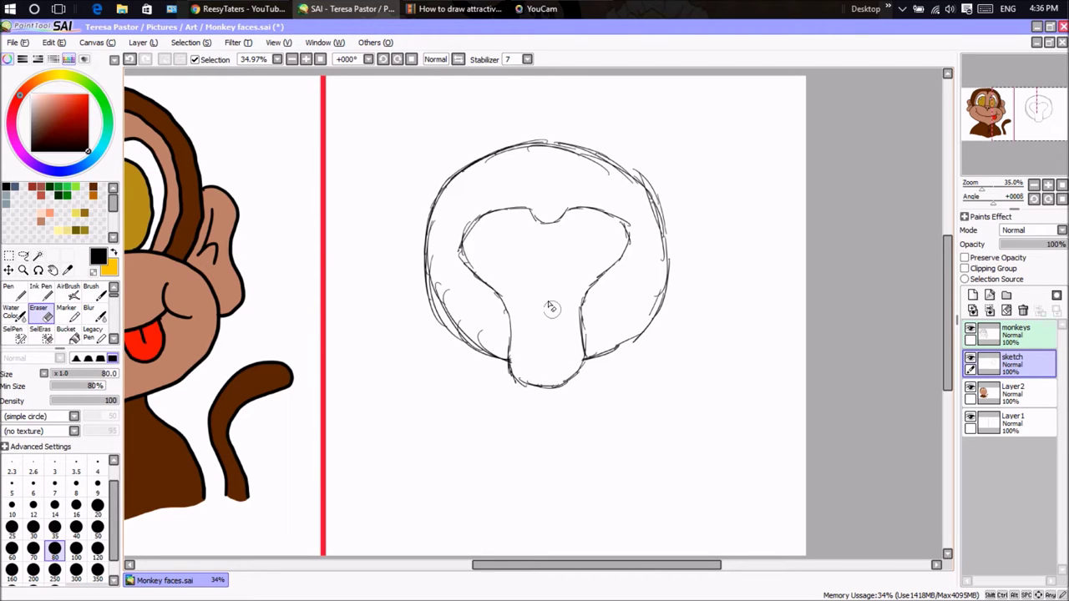
Draw a shallow curved mouth line across the lower muzzle with the size 7 Pen, undoing the unwanted strokes.
left_click(17, 290)
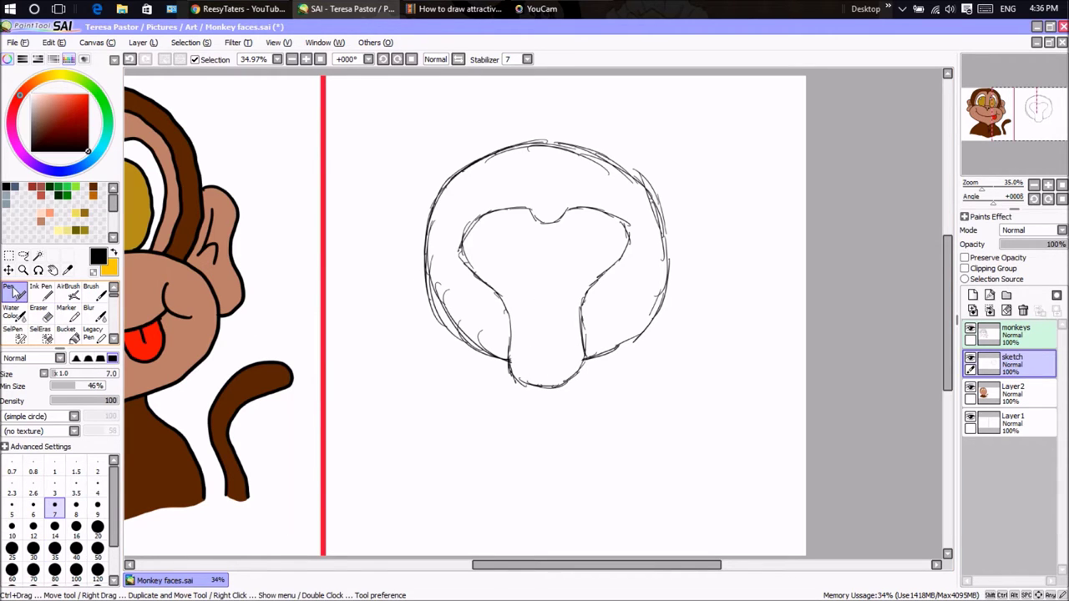
left_click_drag(526, 363, 579, 357)
key("ctrl+z")
key("ctrl+z")
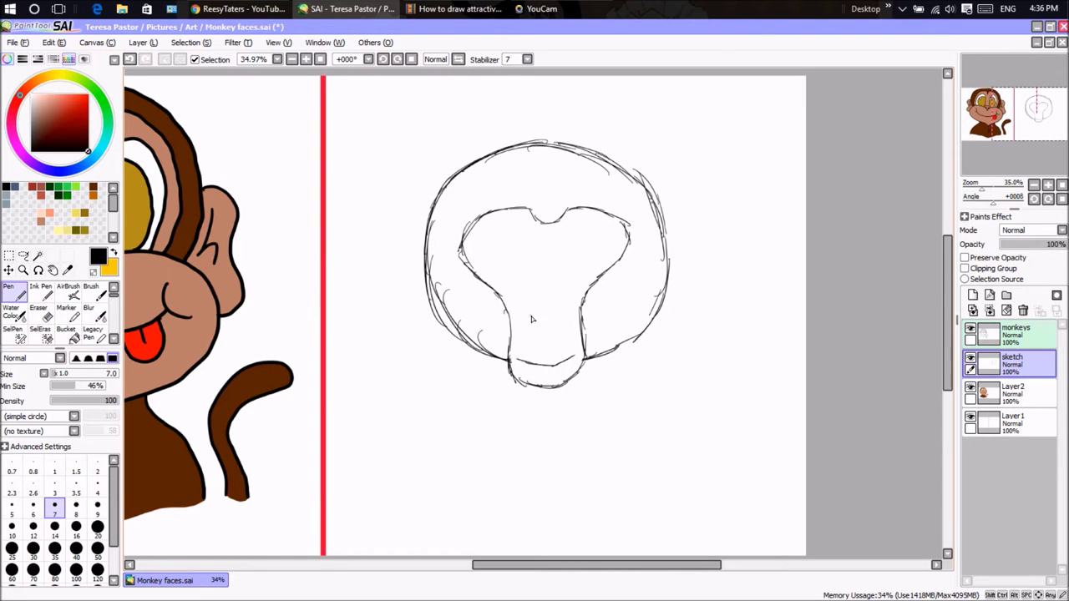
key("ctrl+z")
Erase the face outline, muzzle and mouth inside the second monkey's head circle with a size 120 Eraser.
left_click(38, 312)
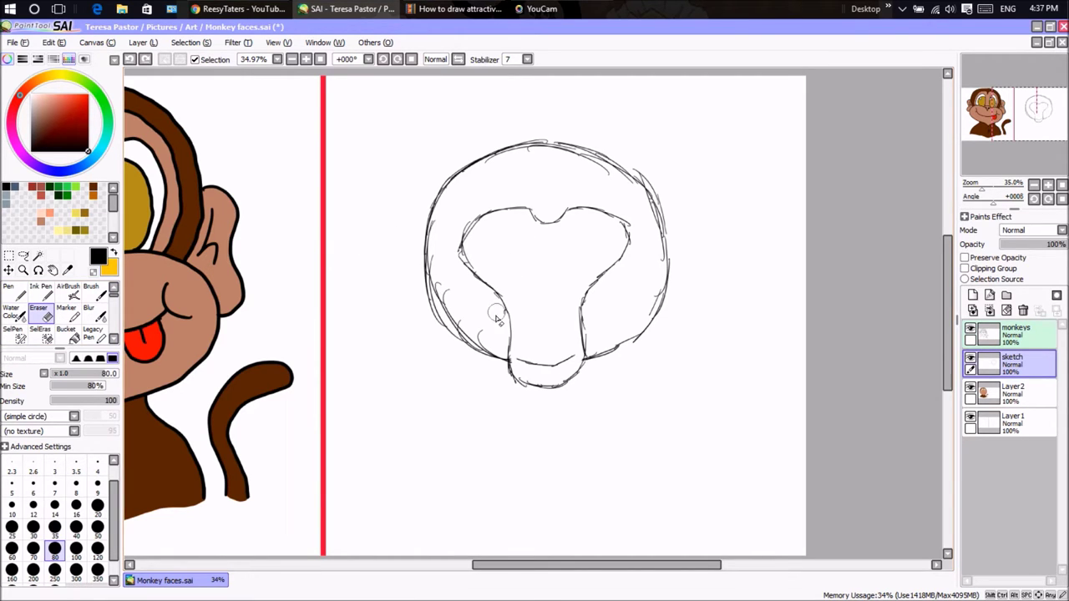
left_click(97, 548)
mouse_move(490, 266)
left_mouse_down()
mouse_move(472, 227)
mouse_move(606, 222)
mouse_move(614, 258)
mouse_move(573, 351)
mouse_move(520, 364)
mouse_move(503, 291)
left_mouse_up()
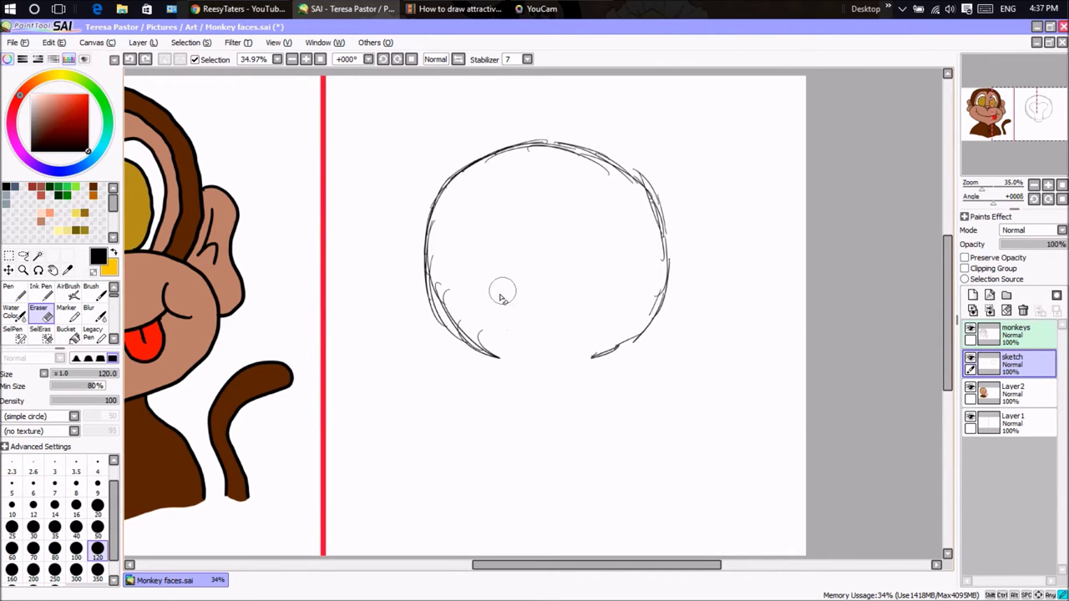
With the size 7 Pen, close the circle's lower gap as a chin and sketch a pear-shaped muzzle topped by a heart-shaped eye area.
left_click(14, 292)
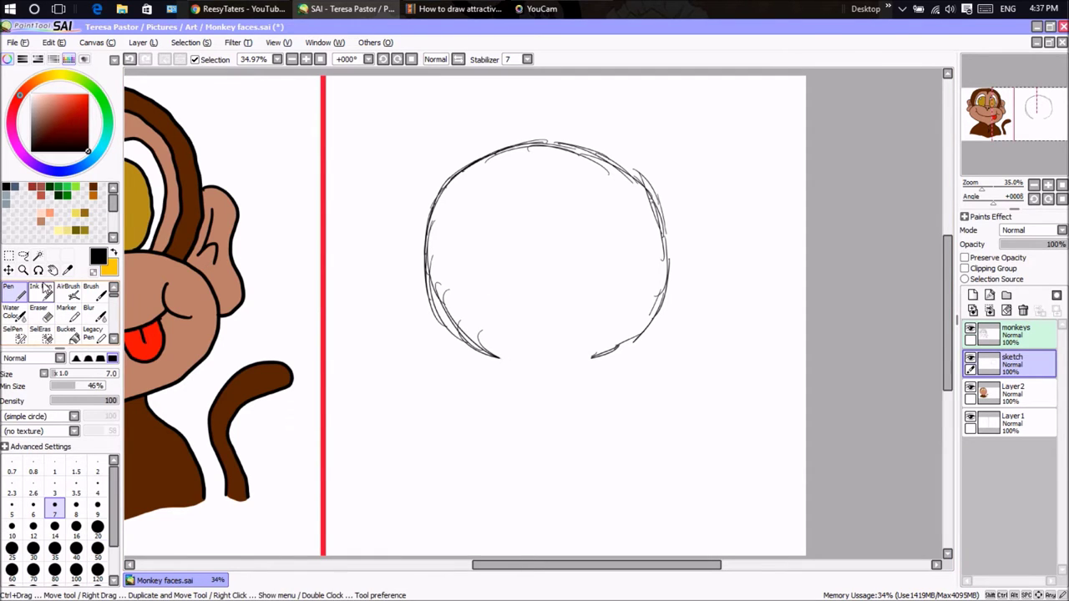
mouse_move(501, 359)
left_mouse_down()
mouse_move(532, 376)
mouse_move(570, 373)
mouse_move(597, 354)
left_mouse_up()
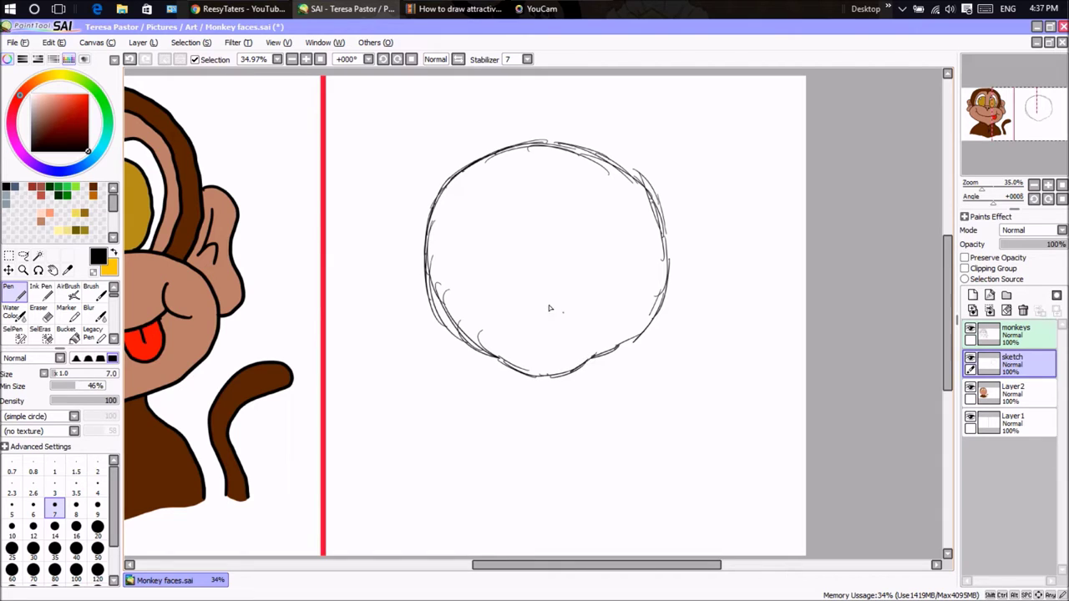
mouse_move(504, 361)
left_mouse_down()
mouse_move(493, 305)
mouse_move(501, 284)
left_mouse_up()
mouse_move(496, 343)
left_mouse_down()
mouse_move(518, 252)
mouse_move(576, 269)
mouse_move(568, 250)
mouse_move(595, 361)
left_mouse_up()
mouse_move(518, 249)
left_mouse_down()
mouse_move(480, 232)
mouse_move(464, 209)
mouse_move(472, 192)
mouse_move(465, 202)
left_mouse_up()
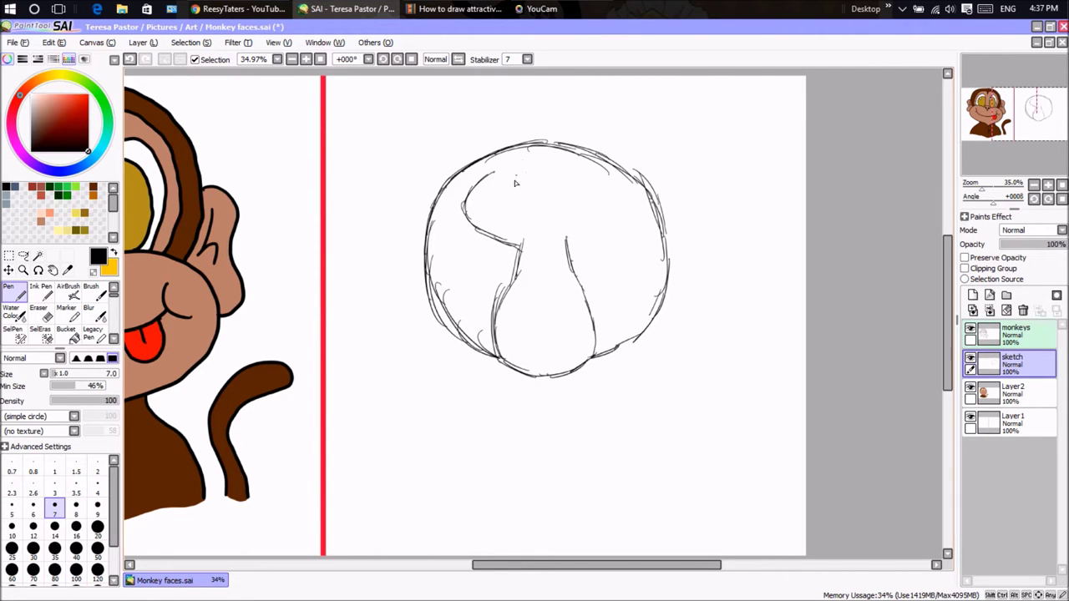
mouse_move(465, 210)
left_mouse_down()
mouse_move(496, 173)
mouse_move(484, 178)
mouse_move(507, 170)
mouse_move(547, 185)
mouse_move(563, 176)
mouse_move(610, 185)
mouse_move(625, 218)
mouse_move(571, 261)
left_mouse_up()
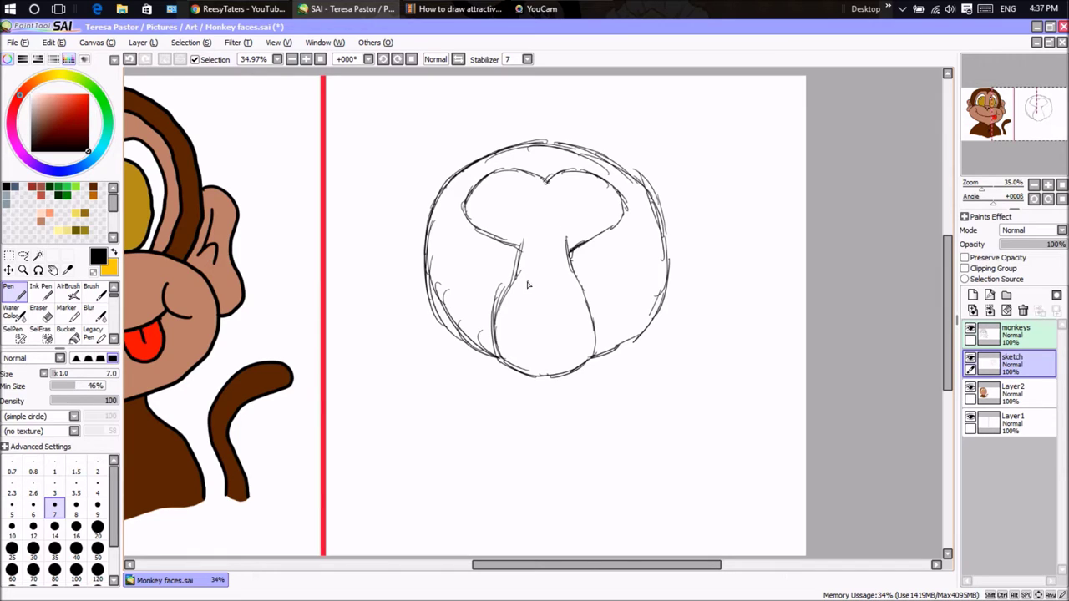
Sketch the nostrils with a centre line and a stack of small curved wrinkles up the nose bridge, undoing the unwanted strokes.
left_click_drag(528, 276, 534, 287)
left_click_drag(561, 289, 560, 288)
left_click_drag(549, 291, 551, 279)
mouse_move(540, 264)
left_mouse_down()
mouse_move(552, 264)
mouse_move(554, 239)
left_mouse_up()
key("ctrl+z")
key("ctrl+z")
key("ctrl+z")
key("ctrl+z")
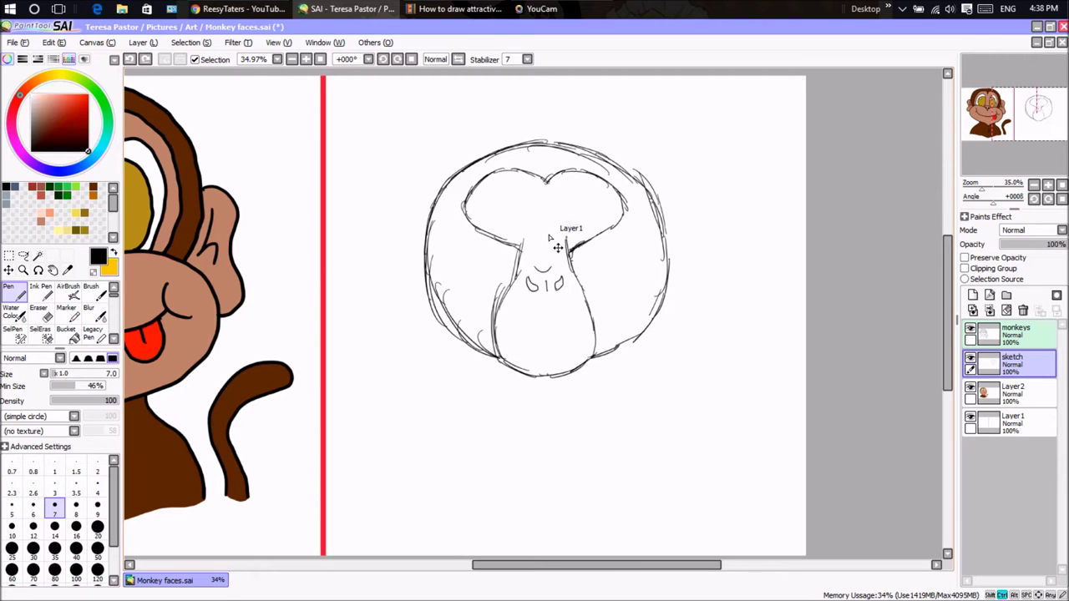
left_click_drag(539, 264, 551, 265)
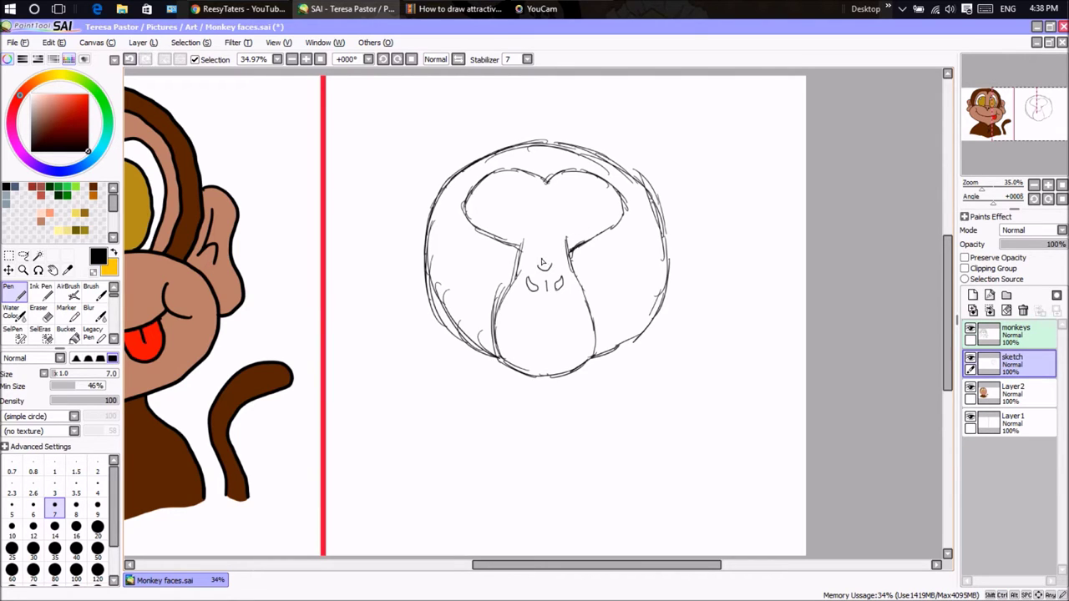
left_click_drag(539, 253, 550, 247)
left_click_drag(525, 282, 537, 286)
Draw a wide, gently smiling mouth with small corner marks across the muzzle, replacing the first mouth stroke.
left_click_drag(499, 321, 578, 325)
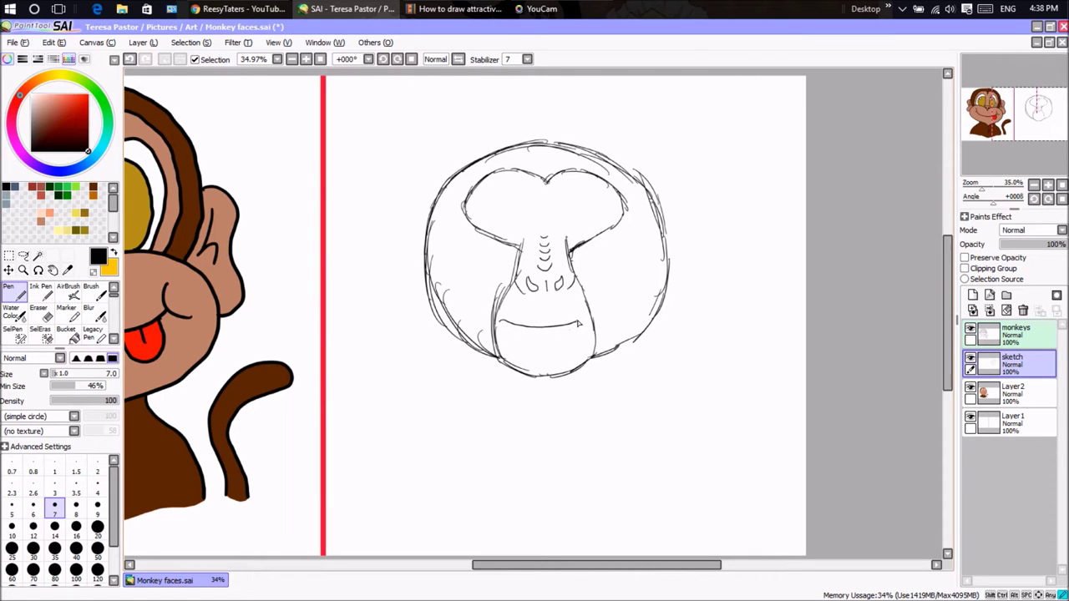
key("ctrl+z")
mouse_move(499, 325)
left_mouse_down()
mouse_move(557, 335)
mouse_move(590, 326)
mouse_move(581, 334)
left_mouse_up()
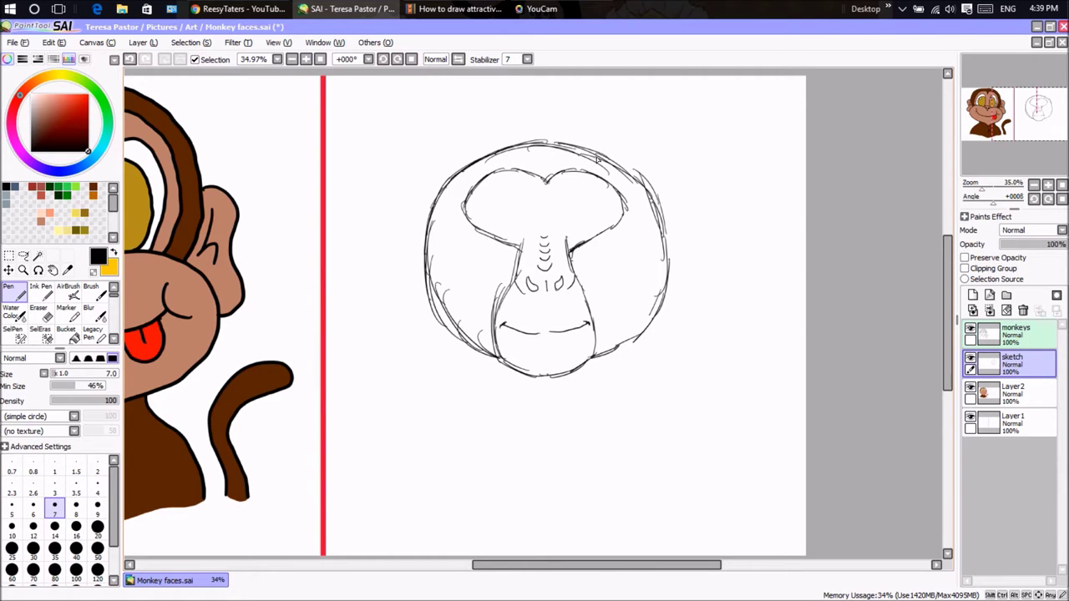
Try a pointed, curved hair tuft on top of the head with the circle's line erased inside it, and undo it.
mouse_move(540, 146)
left_mouse_down()
mouse_move(585, 116)
mouse_move(562, 167)
mouse_move(587, 140)
left_mouse_up()
key("e")
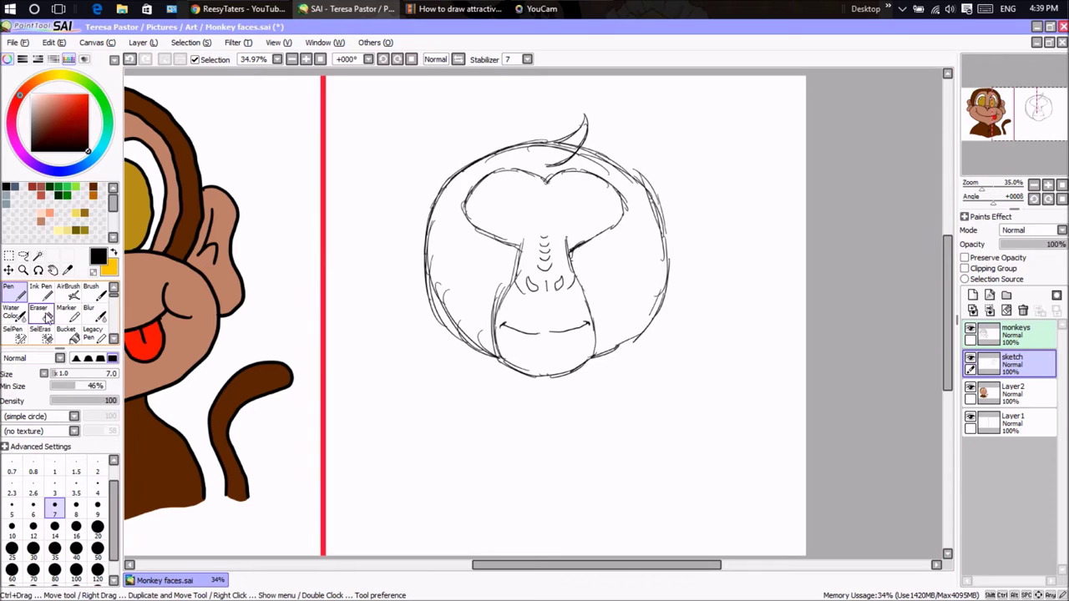
left_click(98, 527)
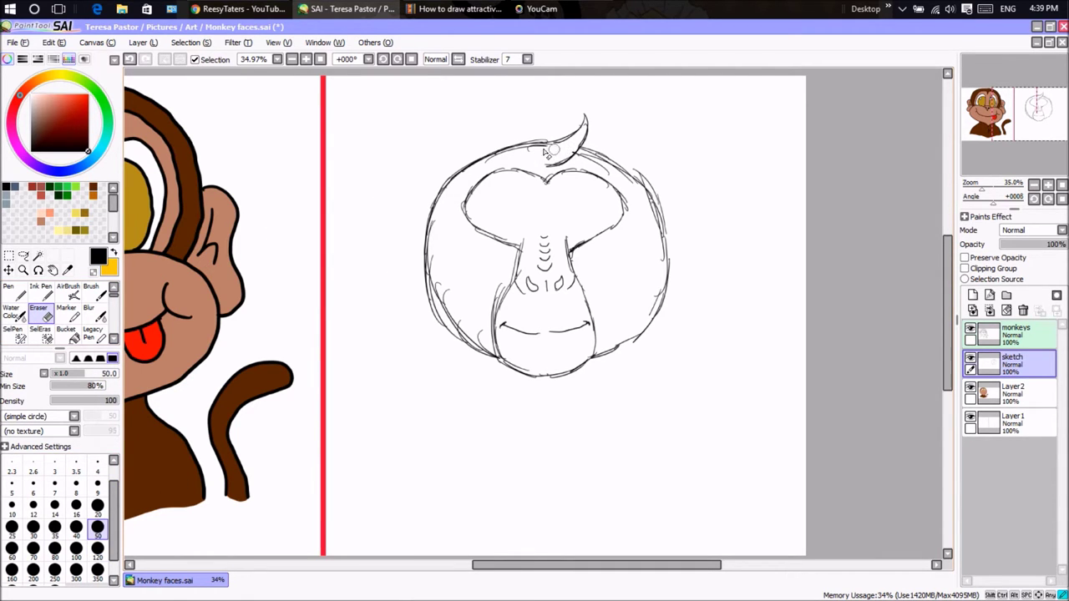
left_click(17, 293)
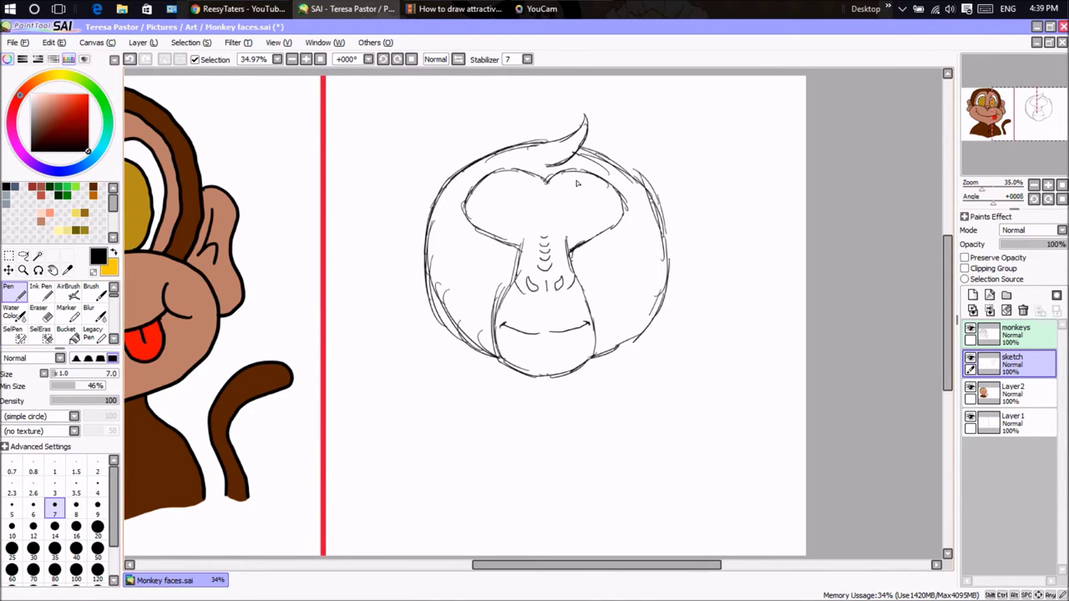
key("ctrl+z")
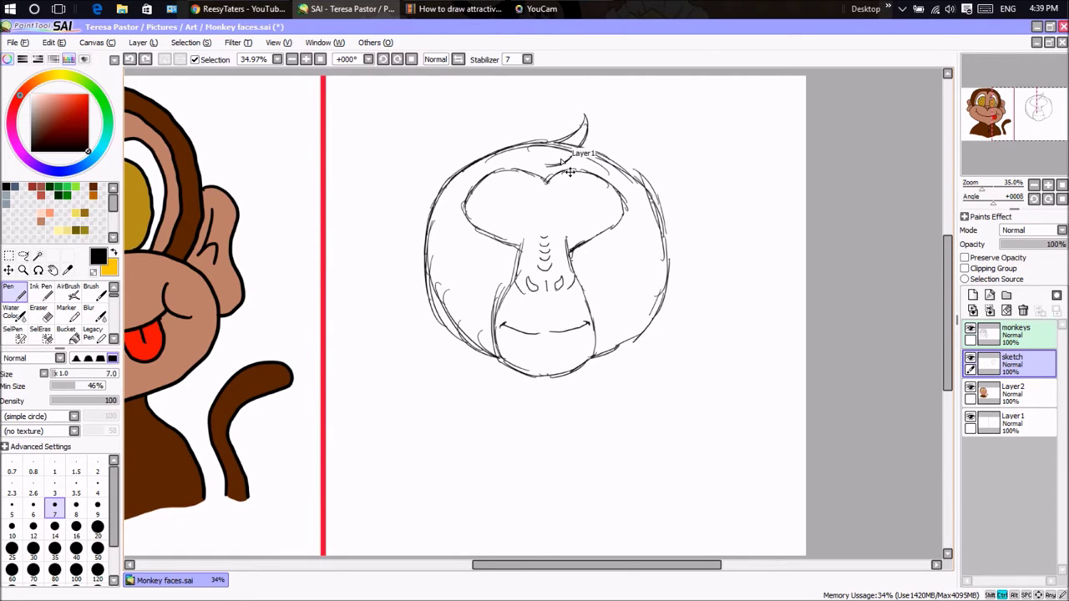
key("ctrl+z")
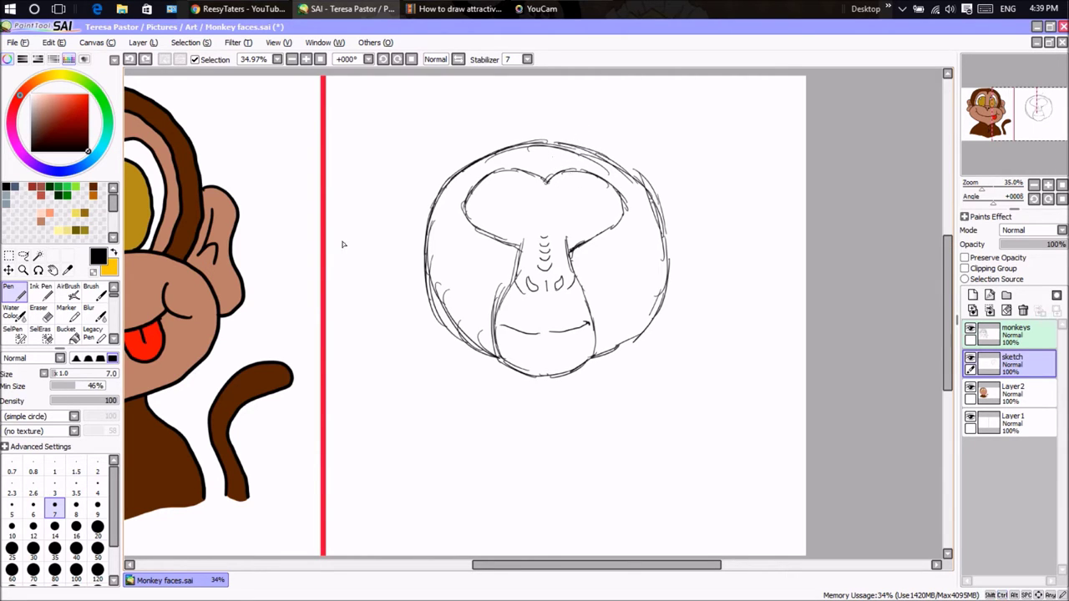
Erase the circle's line at the top of the head and draw a short, rounded, lobed hair tuft there.
left_click(38, 313)
mouse_move(542, 158)
left_mouse_down()
mouse_move(575, 157)
mouse_move(536, 140)
mouse_move(565, 144)
mouse_move(564, 167)
mouse_move(516, 148)
mouse_move(589, 153)
left_mouse_up()
key("n")
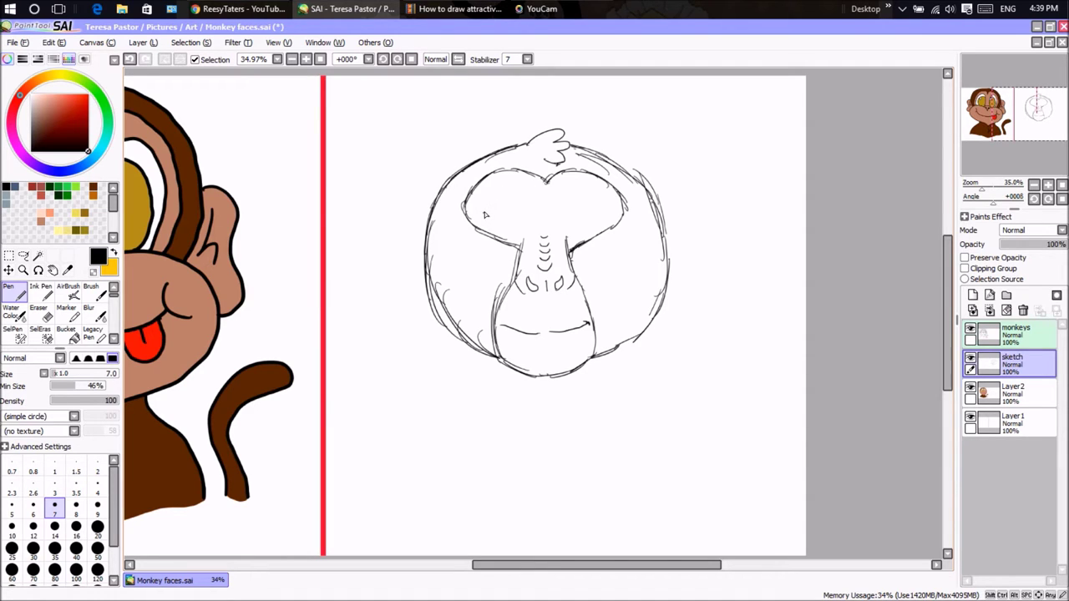
Sketch two rounded eyes inside the eye area, each with an iris, a small dark pupil and a round highlight.
mouse_move(486, 216)
left_mouse_down()
mouse_move(494, 192)
mouse_move(519, 192)
mouse_move(529, 224)
mouse_move(484, 219)
mouse_move(499, 222)
left_mouse_up()
mouse_move(572, 223)
left_mouse_down()
mouse_move(568, 194)
mouse_move(591, 192)
mouse_move(602, 203)
mouse_move(578, 224)
left_mouse_up()
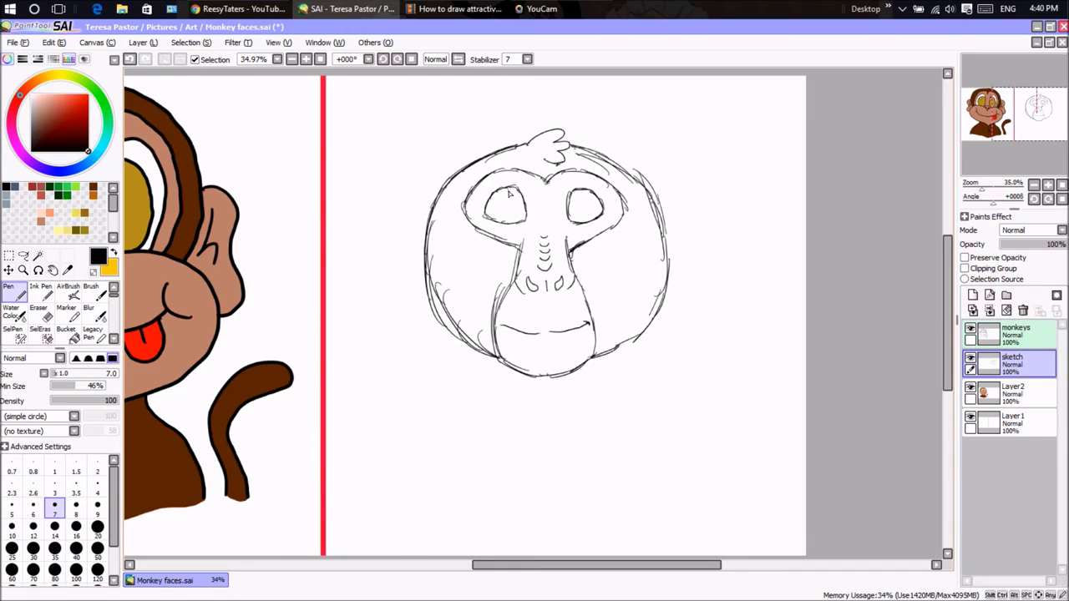
left_click_drag(495, 195, 500, 225)
key("ctrl+z")
key("ctrl+z")
left_click_drag(500, 192, 509, 208)
left_click_drag(580, 191, 583, 210)
left_click_drag(584, 205, 589, 199)
mouse_move(498, 197)
left_mouse_down()
mouse_move(513, 195)
mouse_move(522, 217)
mouse_move(512, 222)
left_mouse_up()
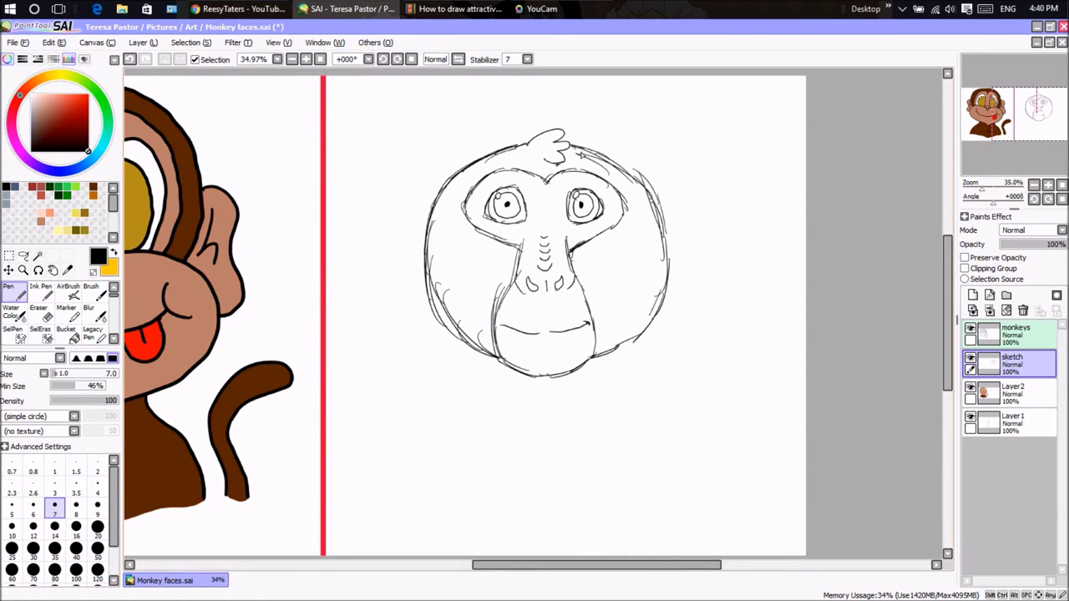
Add upper lid lines and short eyelashes to both eyes, plus a philtrum crease above the mouth and a lower-lip line below it.
left_click_drag(514, 191, 581, 189)
left_click_drag(547, 304, 558, 340)
left_click(305, 59)
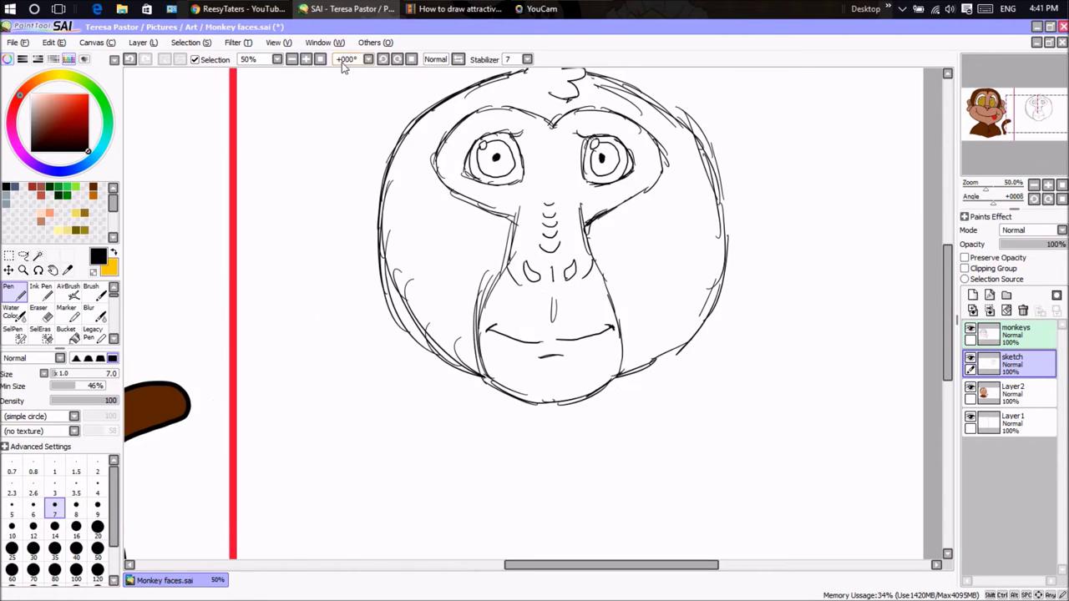
left_click_drag(943, 266, 942, 253)
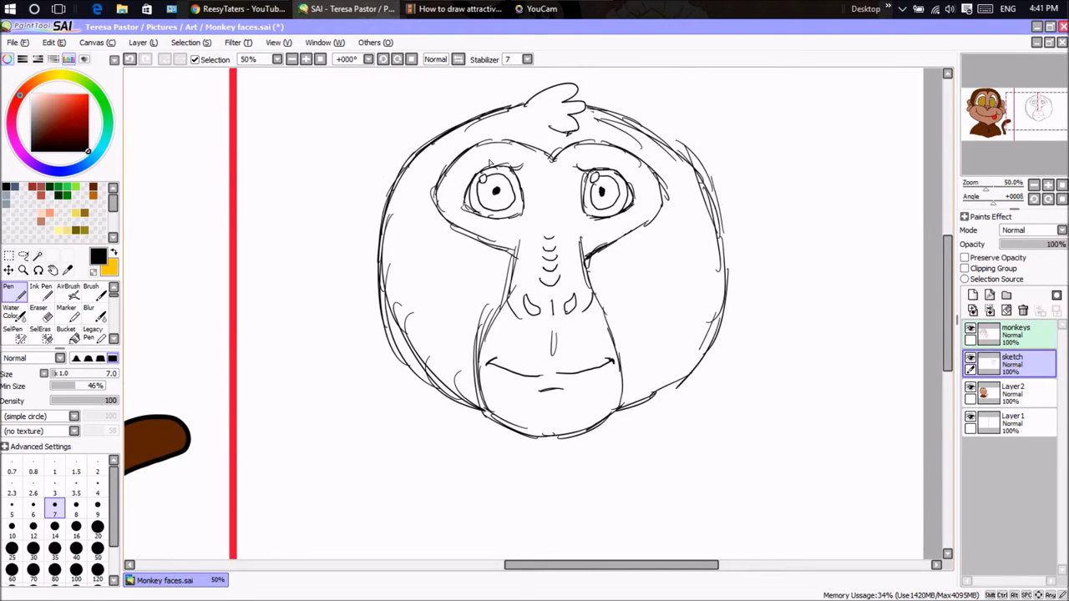
left_click_drag(493, 168, 463, 192)
left_click_drag(494, 168, 522, 174)
mouse_move(589, 171)
left_mouse_down()
mouse_move(607, 166)
mouse_move(638, 189)
left_mouse_up()
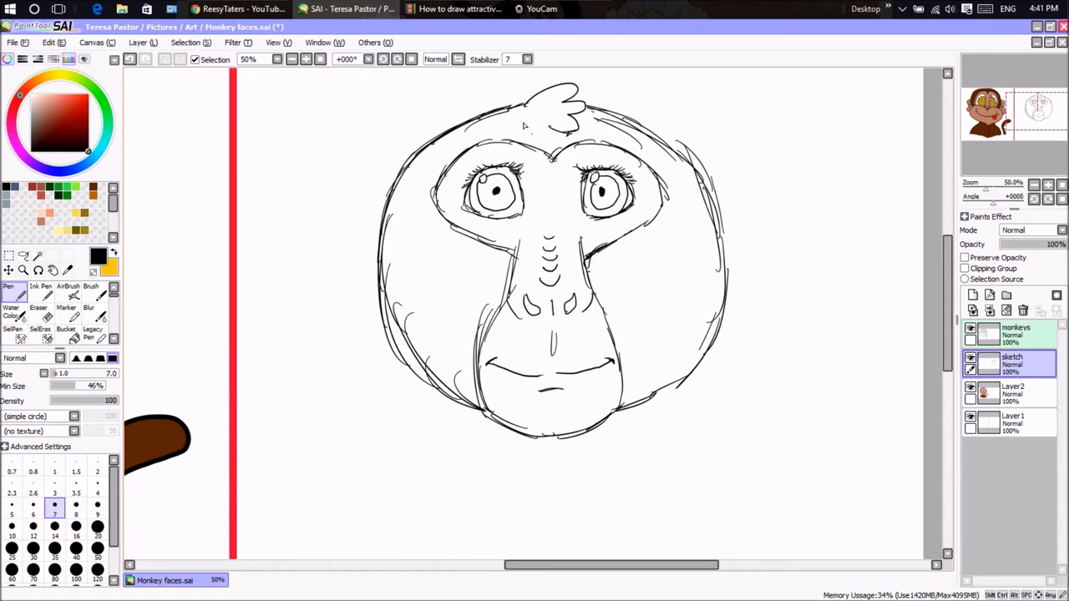
Sketch a long, narrow ear on each side of the head, undoing the first attempt.
left_click(307, 60)
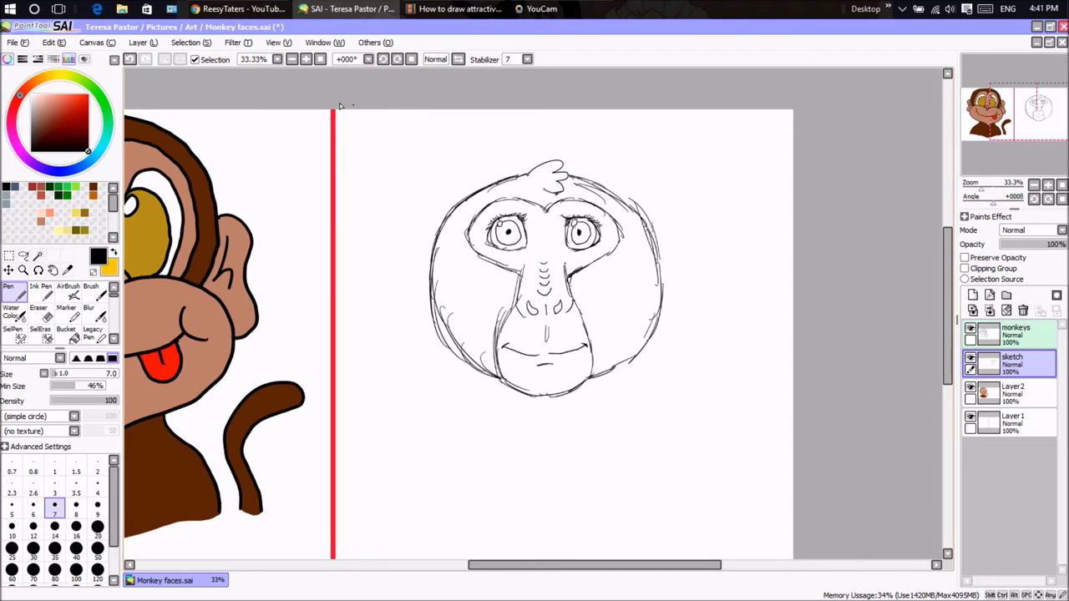
left_click(306, 60)
left_click(291, 60)
mouse_move(436, 226)
left_mouse_down()
mouse_move(413, 288)
mouse_move(420, 315)
left_mouse_up()
key("ctrl+z")
key("ctrl+z")
key("ctrl+z")
key("ctrl+z")
mouse_move(428, 329)
left_mouse_down()
mouse_move(404, 263)
mouse_move(420, 224)
mouse_move(436, 224)
left_mouse_up()
mouse_move(650, 224)
left_mouse_down()
mouse_move(676, 216)
mouse_move(683, 268)
mouse_move(673, 327)
mouse_move(656, 328)
left_mouse_up()
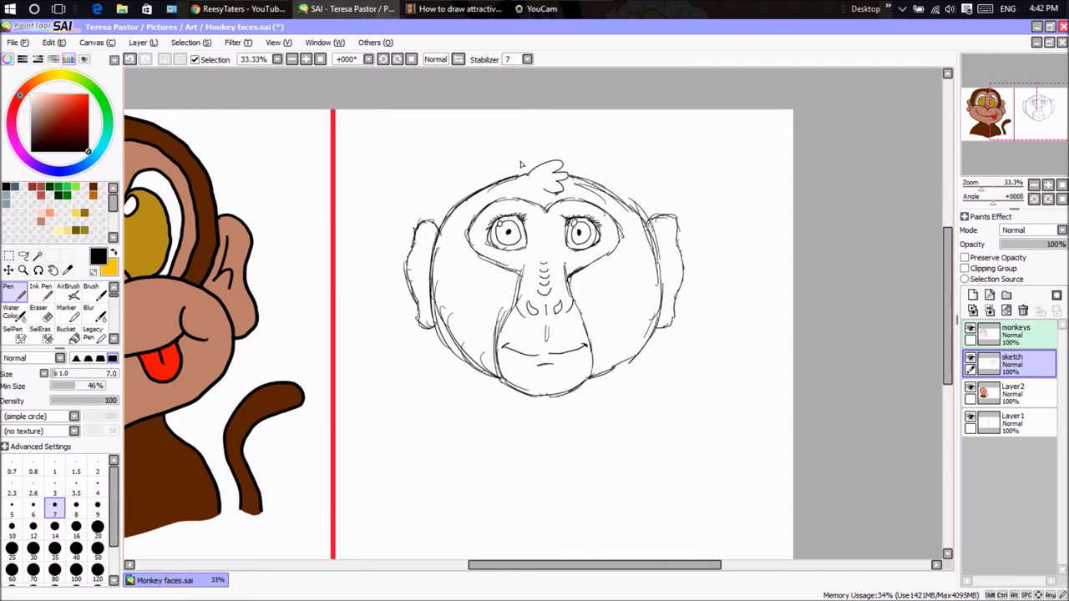
Draw a ribbon bow behind the hair tuft and add jagged fur strokes along both lower cheeks.
mouse_move(487, 183)
left_mouse_down()
mouse_move(506, 145)
mouse_move(534, 174)
mouse_move(548, 157)
mouse_move(601, 144)
mouse_move(589, 165)
mouse_move(579, 155)
mouse_move(582, 174)
mouse_move(511, 163)
left_mouse_up()
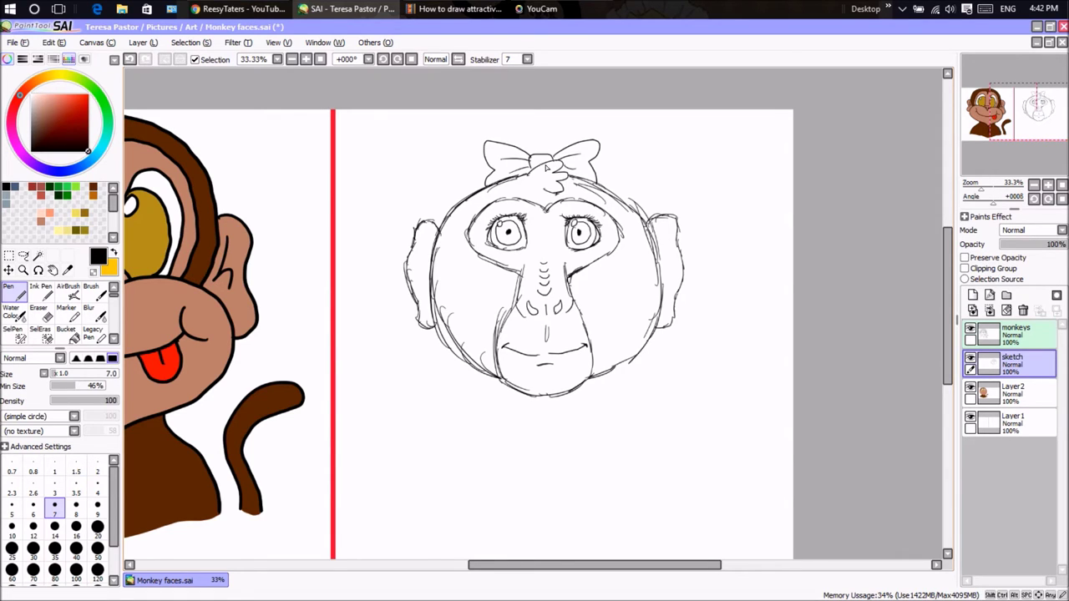
mouse_move(660, 284)
left_mouse_down()
mouse_move(656, 336)
mouse_move(640, 359)
mouse_move(594, 381)
left_mouse_up()
mouse_move(438, 305)
left_mouse_down()
mouse_move(449, 351)
mouse_move(499, 376)
left_mouse_up()
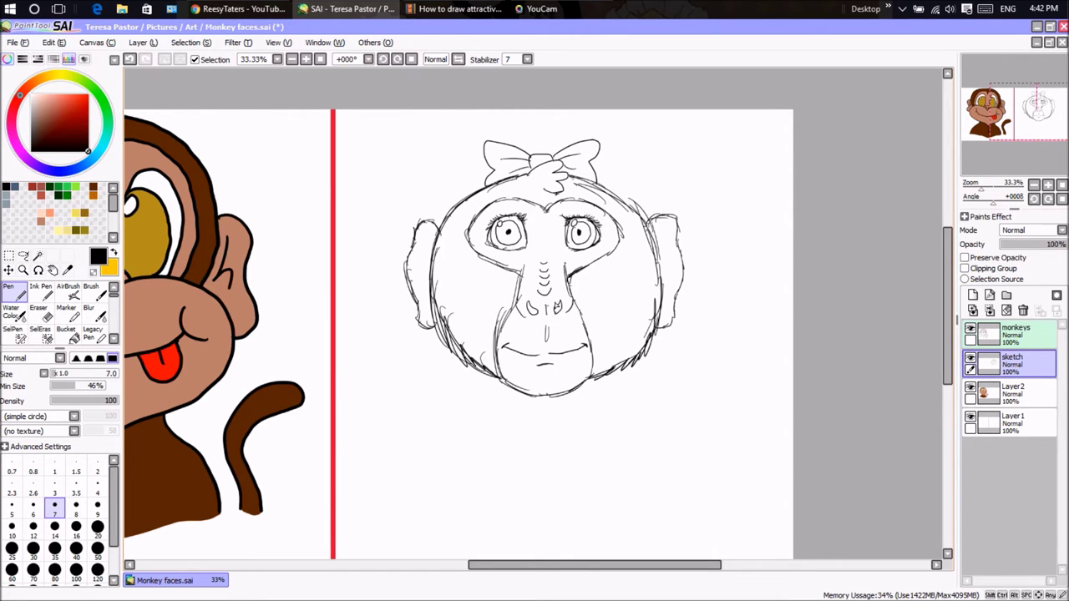
Sketch sloping shoulders and upper arms descending from both sides of the head.
left_click_drag(946, 260, 946, 272)
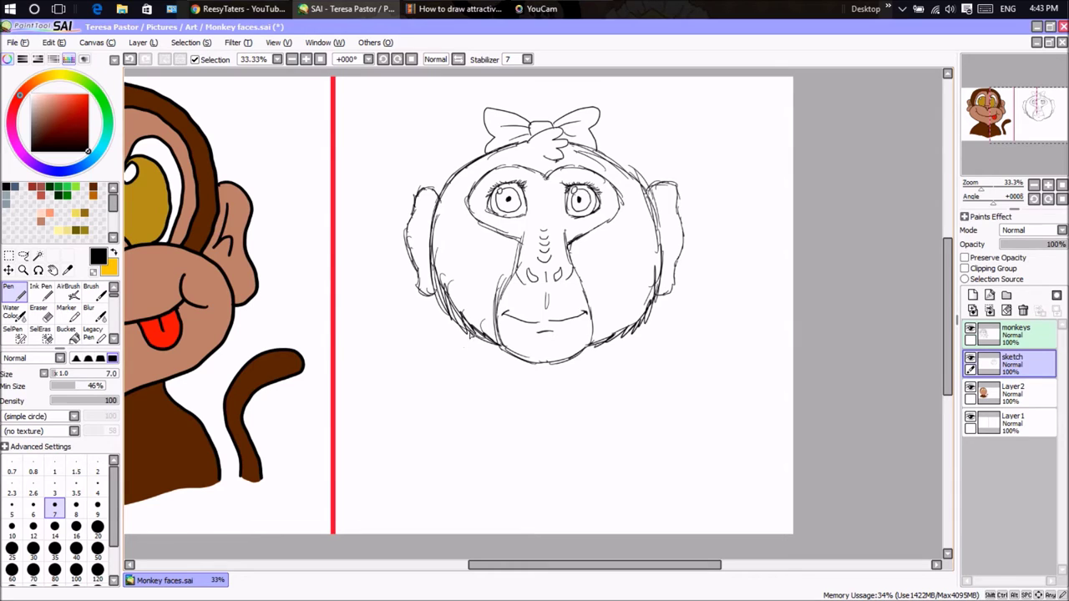
mouse_move(469, 328)
left_mouse_down()
mouse_move(432, 342)
mouse_move(422, 386)
left_mouse_up()
left_click_drag(434, 340, 423, 409)
mouse_move(645, 325)
left_mouse_down()
mouse_move(675, 352)
mouse_move(680, 403)
left_mouse_up()
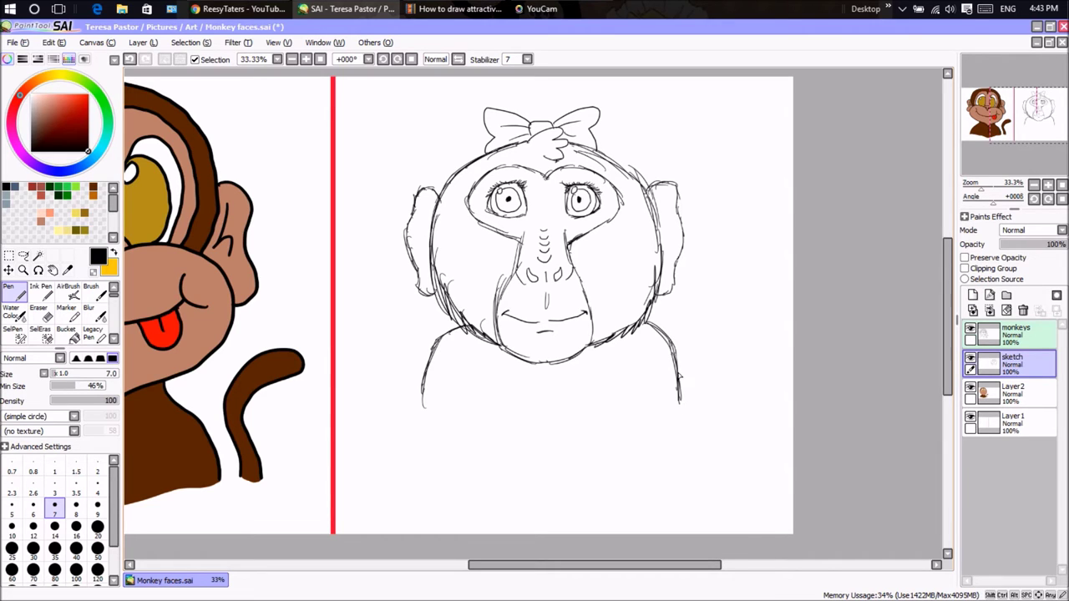
Sketch the arm on the canvas's left side bent at the elbow, its forearm crossing the body and its hand tucked behind the opposite arm.
mouse_move(424, 391)
left_mouse_down()
mouse_move(408, 485)
mouse_move(425, 419)
mouse_move(431, 503)
mouse_move(420, 512)
mouse_move(545, 493)
left_mouse_up()
left_click_drag(466, 511, 602, 477)
mouse_move(459, 466)
left_mouse_down()
mouse_move(566, 447)
mouse_move(445, 462)
mouse_move(606, 430)
left_mouse_up()
left_click_drag(470, 431, 470, 441)
left_click_drag(478, 395, 473, 444)
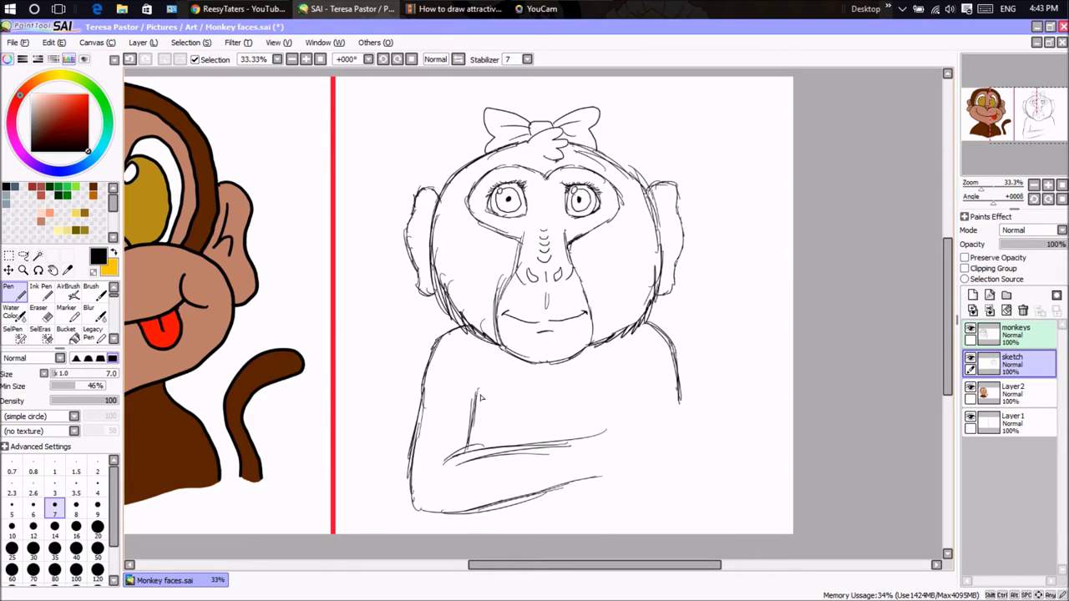
mouse_move(567, 447)
left_mouse_down()
mouse_move(625, 437)
mouse_move(625, 463)
mouse_move(592, 474)
mouse_move(639, 456)
left_mouse_up()
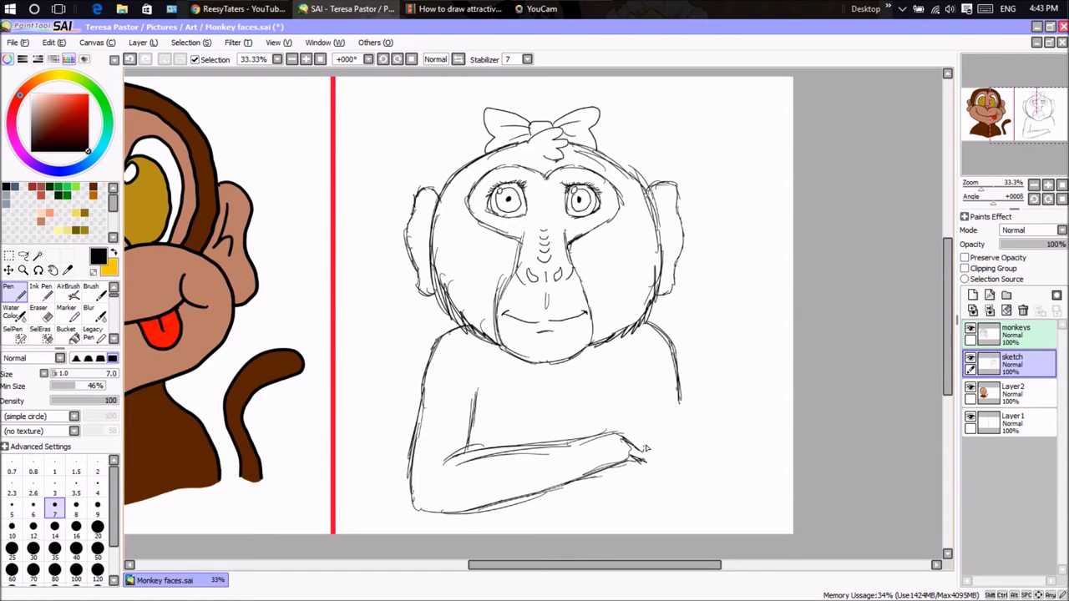
mouse_move(638, 461)
left_mouse_down()
mouse_move(631, 396)
mouse_move(635, 451)
left_mouse_up()
Sketch the other arm folded beneath the first forearm, with its fingers resting on the opposite upper arm, undoing the unwanted stroke.
mouse_move(633, 389)
left_mouse_down()
mouse_move(677, 410)
mouse_move(680, 401)
mouse_move(683, 446)
left_mouse_up()
mouse_move(680, 400)
left_mouse_down()
mouse_move(684, 477)
mouse_move(663, 513)
mouse_move(575, 486)
left_mouse_up()
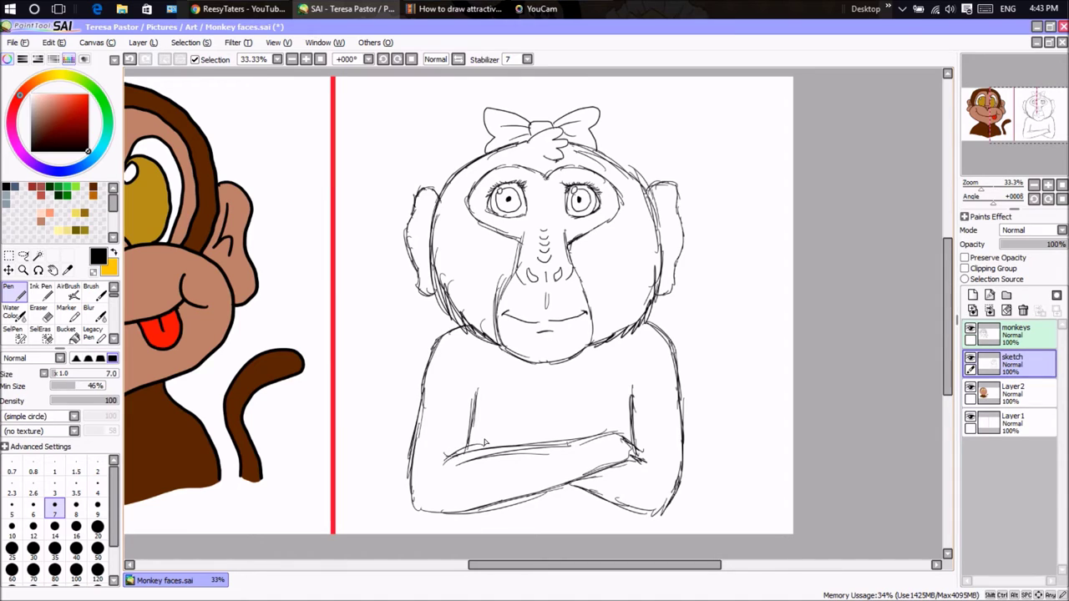
mouse_move(567, 443)
left_mouse_down()
mouse_move(472, 440)
mouse_move(468, 418)
mouse_move(488, 439)
mouse_move(441, 420)
mouse_move(463, 431)
mouse_move(436, 432)
mouse_move(459, 436)
mouse_move(433, 457)
mouse_move(458, 451)
mouse_move(438, 460)
left_mouse_up()
key("ctrl+z")
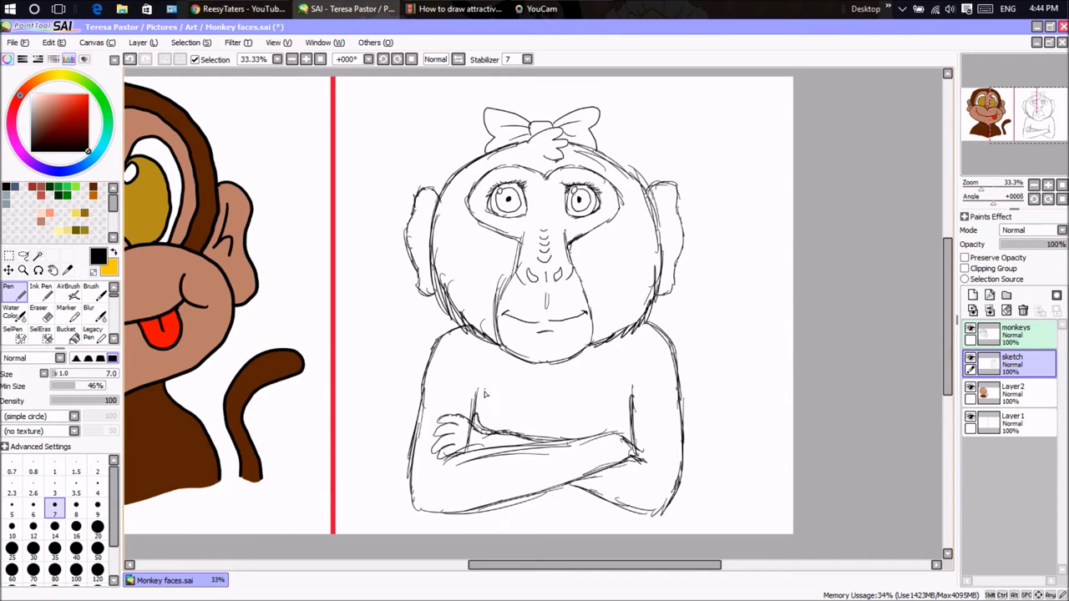
Draw a dipping top neckline across the chest between the arms and a small tuft mark above its centre.
mouse_move(476, 391)
left_mouse_down()
mouse_move(555, 412)
mouse_move(635, 384)
left_mouse_up()
key("ctrl+z")
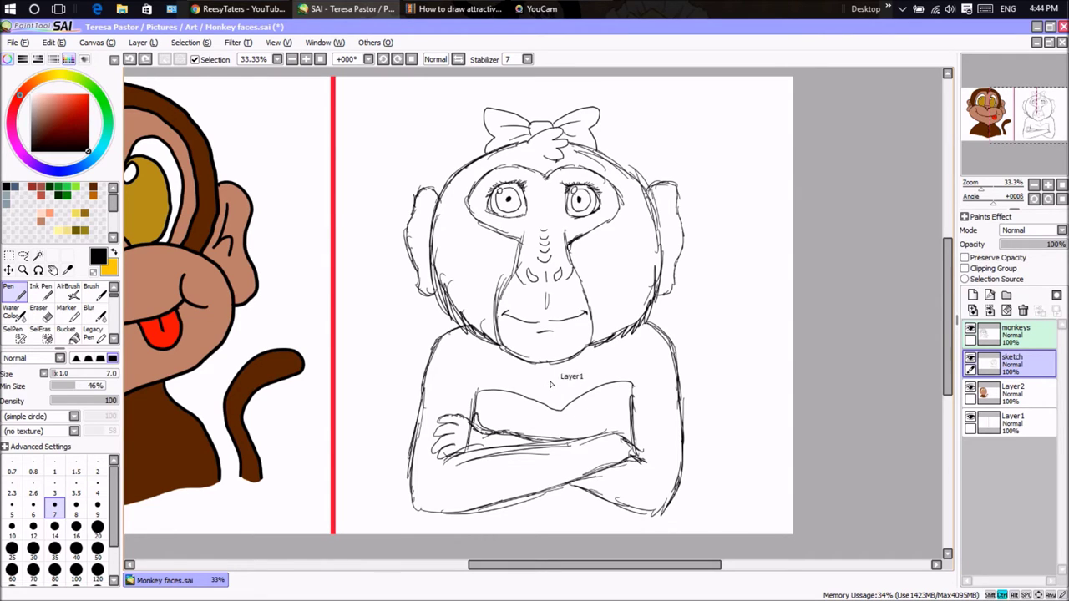
left_click_drag(549, 380, 559, 390)
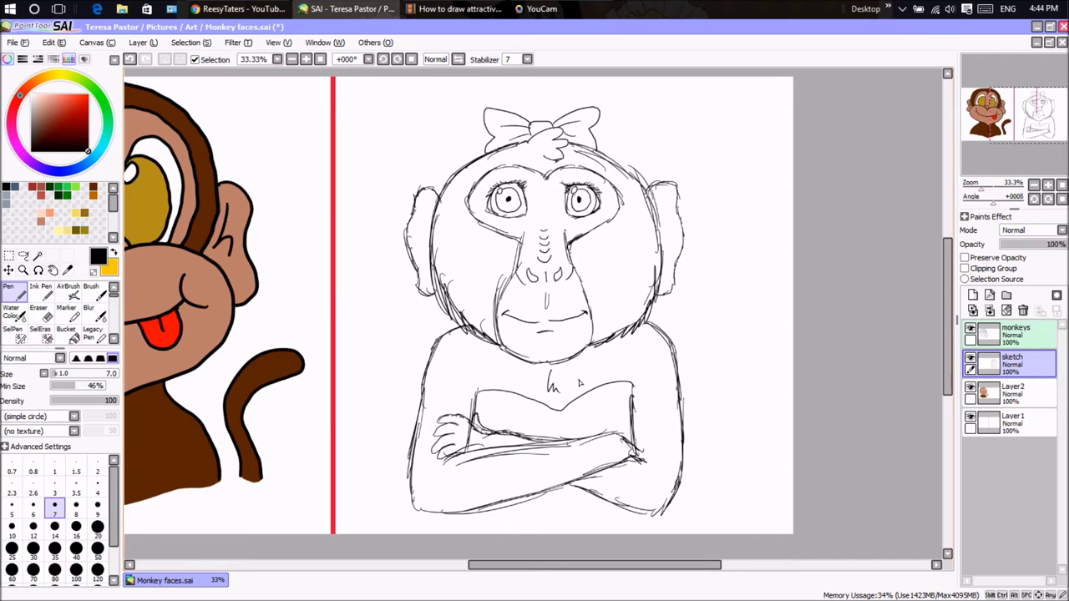
Erase the arm line overlapping the resting hand with a size 50 Eraser, and return to the size 7 Pen.
left_click(38, 312)
mouse_move(468, 435)
left_mouse_down()
mouse_move(470, 448)
mouse_move(480, 446)
left_mouse_up()
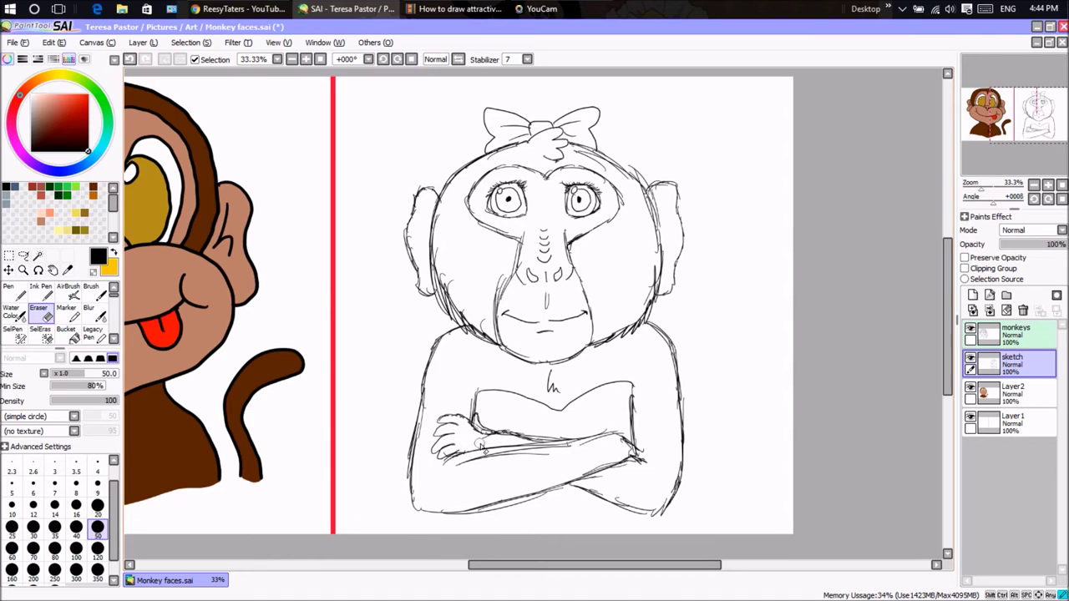
left_click(20, 294)
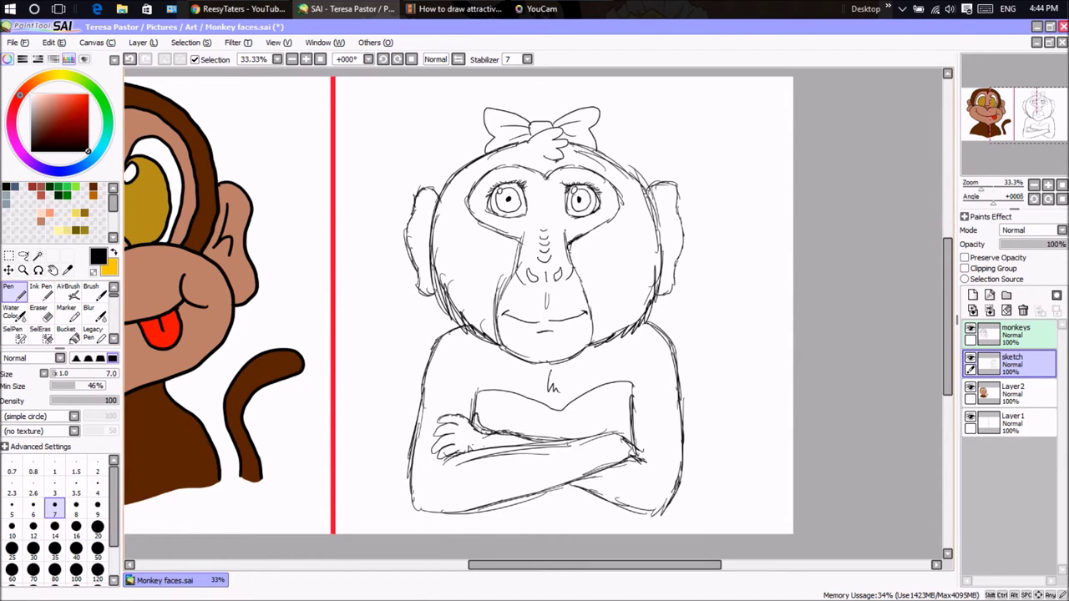
Add short fur marks at the wrist and sketch a long tail curving up beside the body to a tufted tip.
left_click_drag(473, 431, 484, 438)
mouse_move(685, 402)
left_mouse_down()
mouse_move(732, 351)
mouse_move(698, 189)
mouse_move(708, 145)
mouse_move(749, 112)
mouse_move(763, 116)
mouse_move(740, 162)
mouse_move(738, 212)
mouse_move(739, 202)
mouse_move(761, 350)
mouse_move(724, 418)
mouse_move(681, 421)
left_mouse_up()
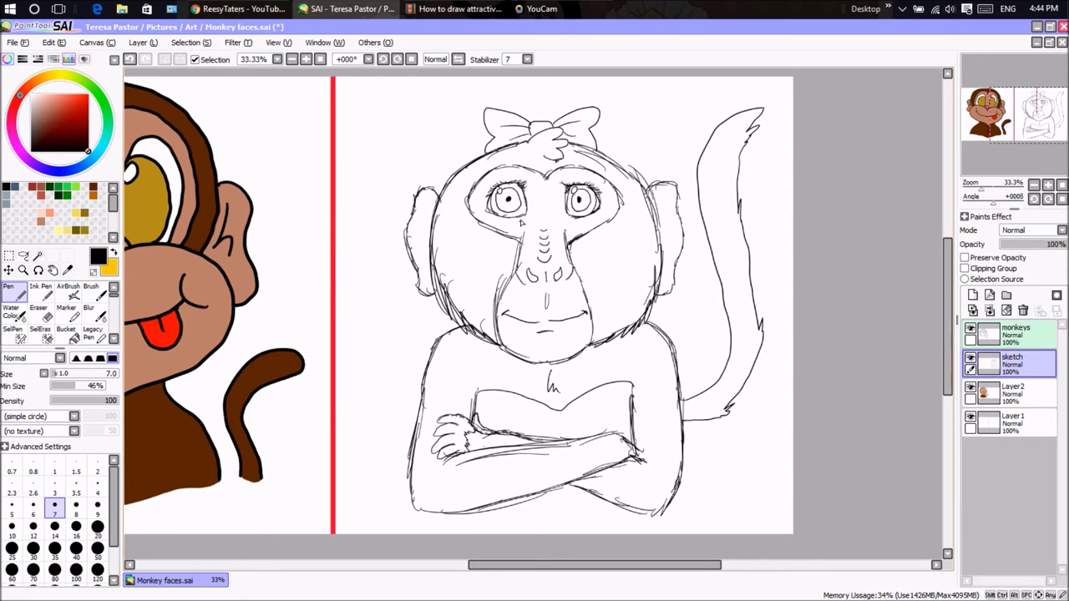
Sketch curved wrinkles and dense hatching beneath both of the second monkey's eyes, out to the edges of the sockets.
mouse_move(484, 215)
left_mouse_down()
mouse_move(520, 225)
mouse_move(502, 232)
mouse_move(511, 239)
left_mouse_up()
mouse_move(573, 218)
left_mouse_down()
mouse_move(597, 224)
mouse_move(568, 218)
mouse_move(575, 233)
mouse_move(610, 221)
mouse_move(602, 214)
left_mouse_up()
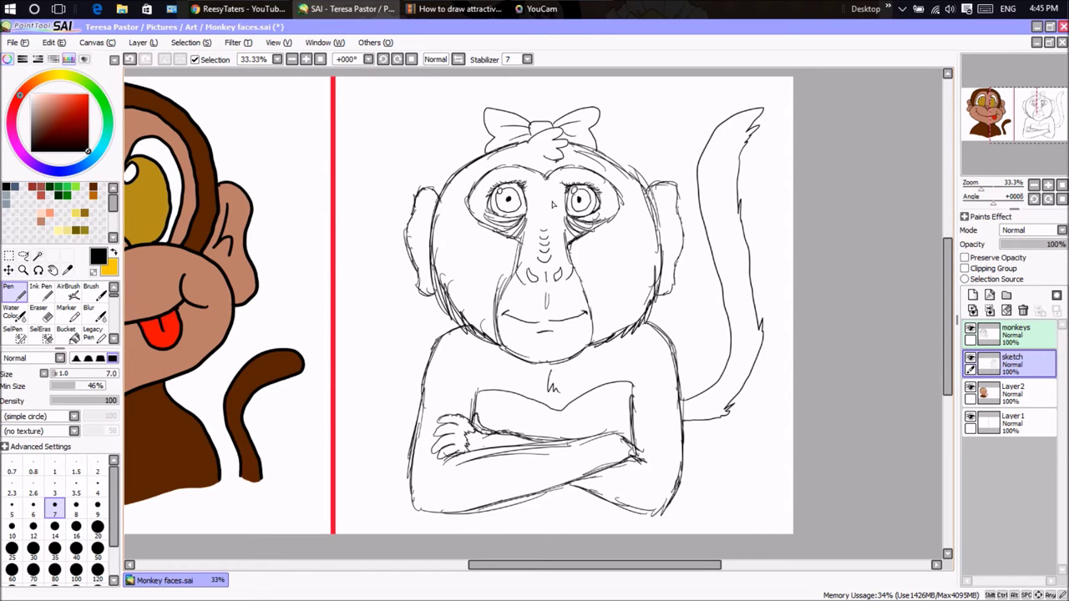
mouse_move(495, 216)
left_mouse_down()
mouse_move(502, 234)
mouse_move(477, 222)
left_mouse_up()
mouse_move(597, 213)
left_mouse_down()
mouse_move(584, 227)
mouse_move(612, 219)
mouse_move(584, 224)
left_mouse_up()
left_click_drag(503, 223, 533, 230)
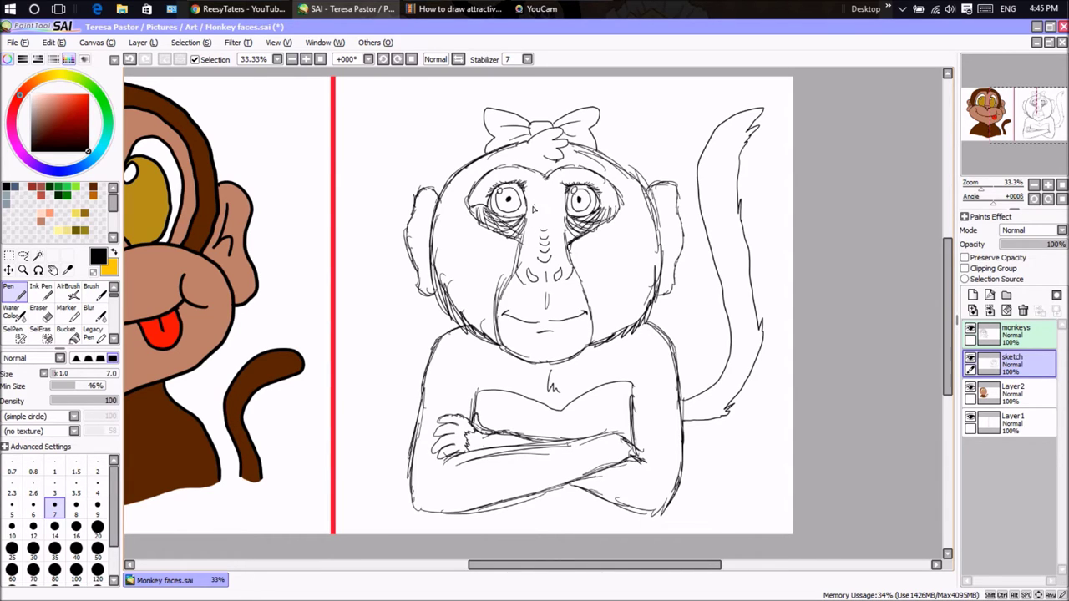
Draw a line across the bridge of the nose between the eyes and hatch both sides of the nose.
left_click_drag(528, 209, 570, 210)
mouse_move(539, 212)
left_mouse_down()
mouse_move(521, 240)
mouse_move(536, 257)
left_mouse_up()
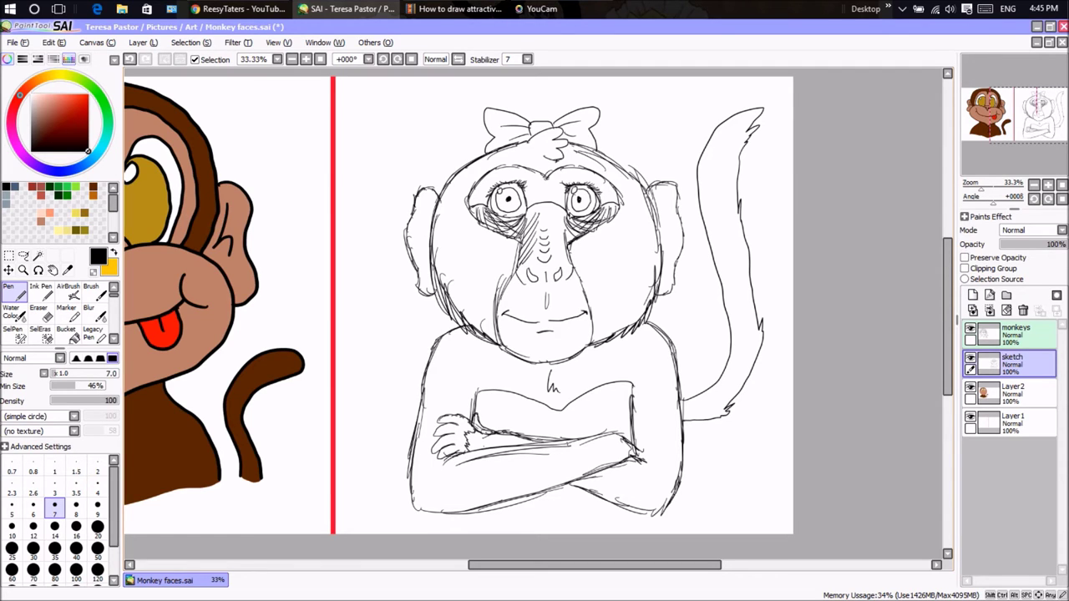
left_click_drag(551, 214, 562, 266)
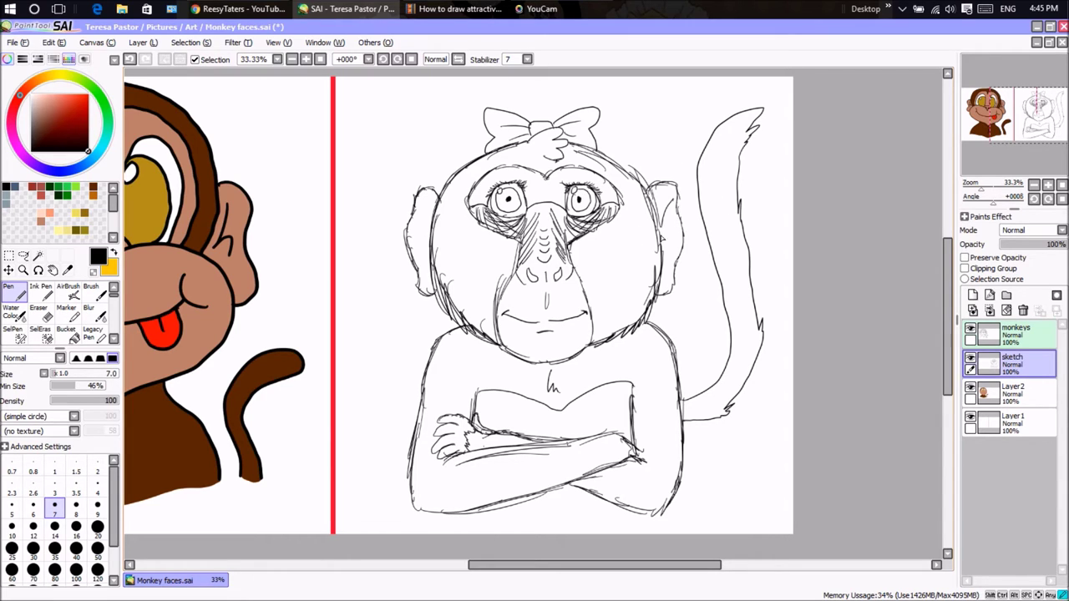
Sketch the inner folds of both ears, undoing the unwanted stroke.
mouse_move(662, 236)
left_mouse_down()
mouse_move(665, 273)
mouse_move(673, 260)
left_mouse_up()
mouse_move(424, 205)
left_mouse_down()
mouse_move(437, 192)
mouse_move(430, 272)
mouse_move(424, 261)
left_mouse_up()
mouse_move(425, 217)
left_mouse_down()
mouse_move(430, 205)
mouse_move(418, 249)
mouse_move(426, 262)
mouse_move(430, 222)
left_mouse_up()
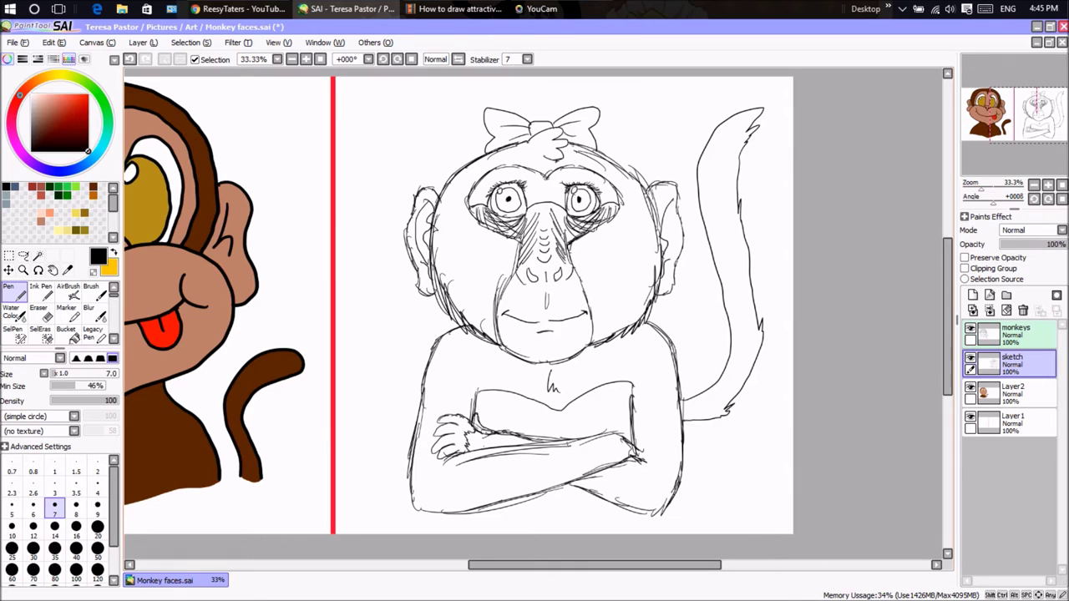
left_click_drag(669, 216, 672, 255)
key("ctrl+z")
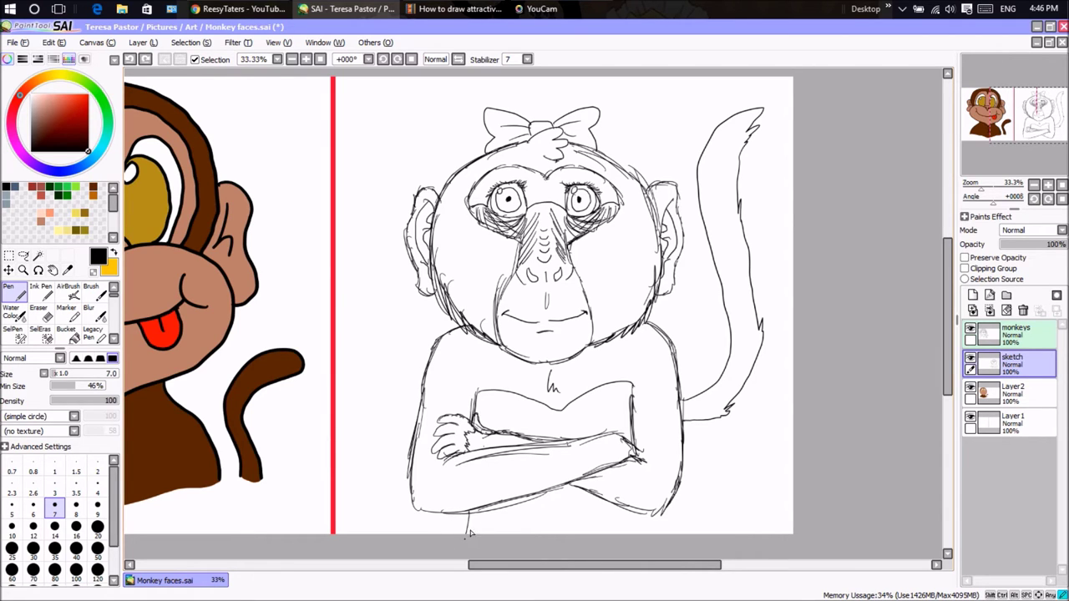
Sketch two narrow legs from beneath the crossed arms to the canvas's lower edge, undoing and redrawing the unwanted strokes.
left_click_drag(476, 506, 467, 532)
left_click_drag(622, 506, 627, 536)
key("ctrl+z")
key("ctrl+z")
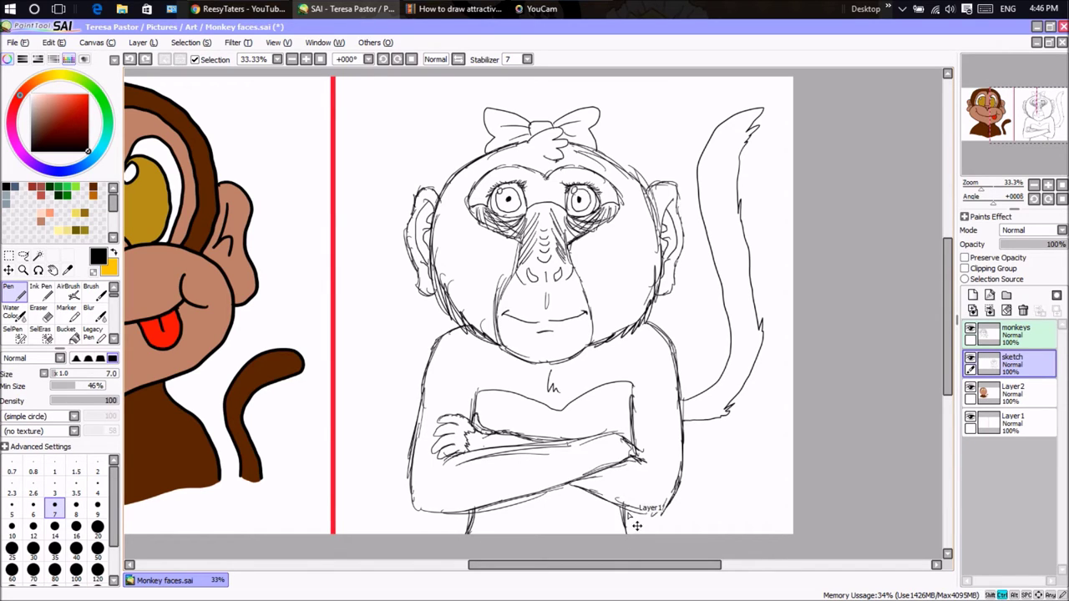
left_click_drag(625, 508, 638, 538)
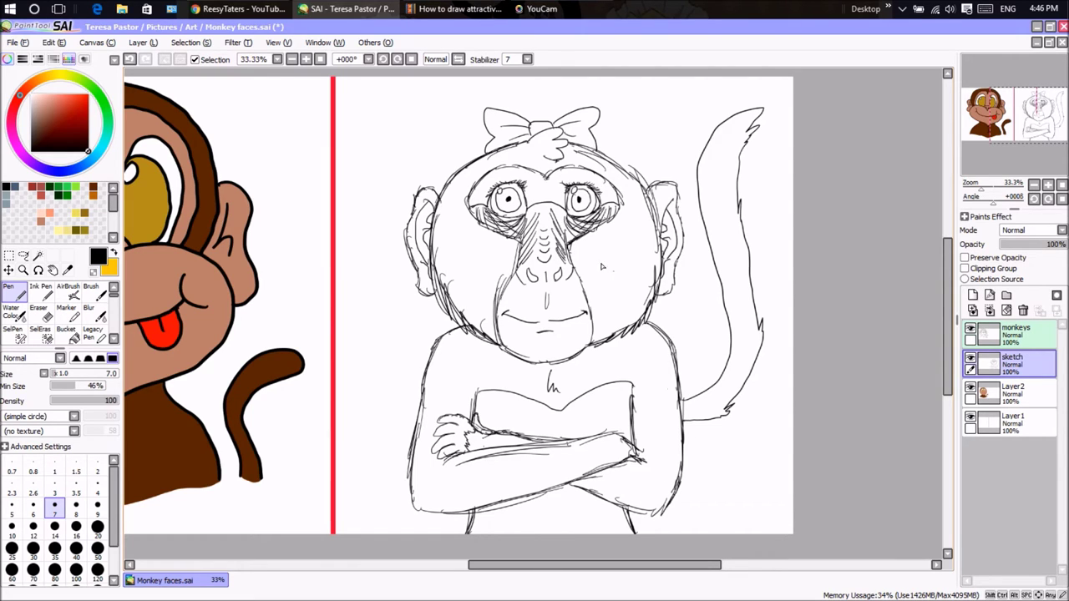
left_click_drag(616, 511, 613, 535)
left_click_drag(492, 513, 488, 535)
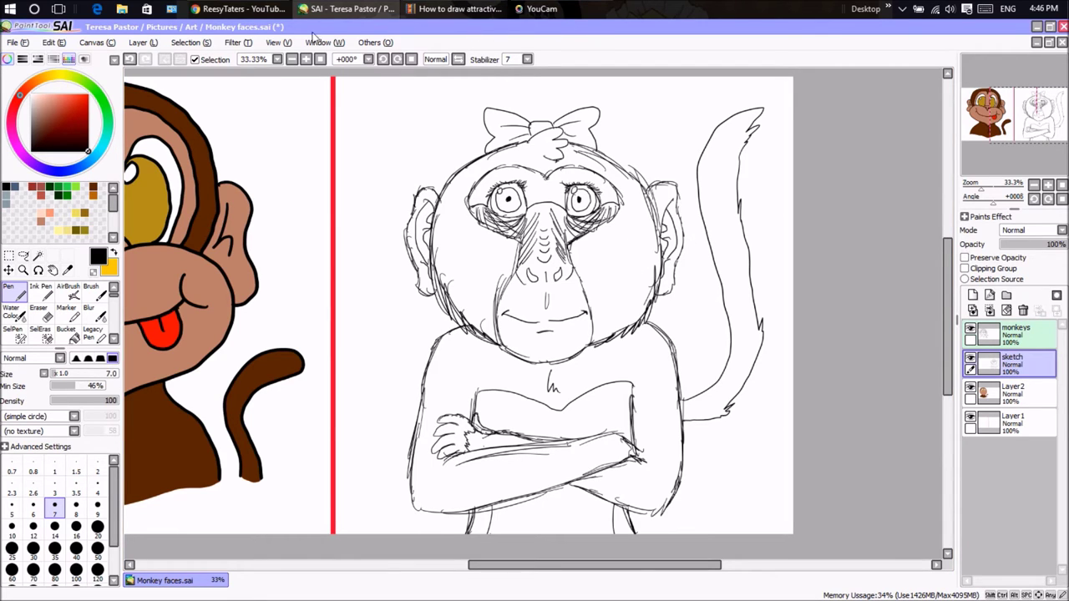
Switch to YouCam to check the Desktop Capture recording, and minimise its window.
left_click(560, 14)
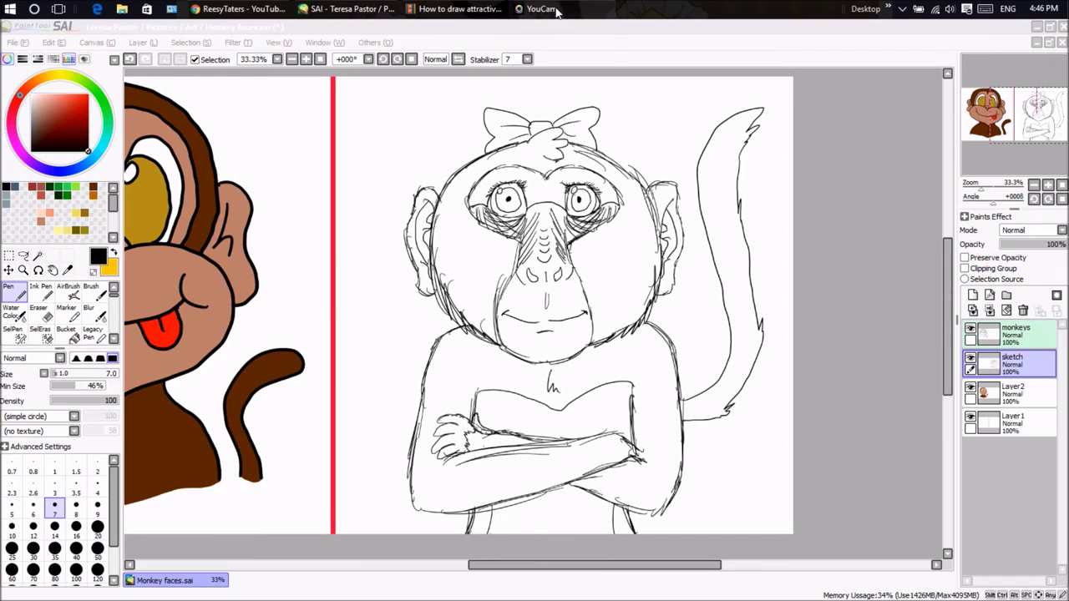
left_click(558, 15)
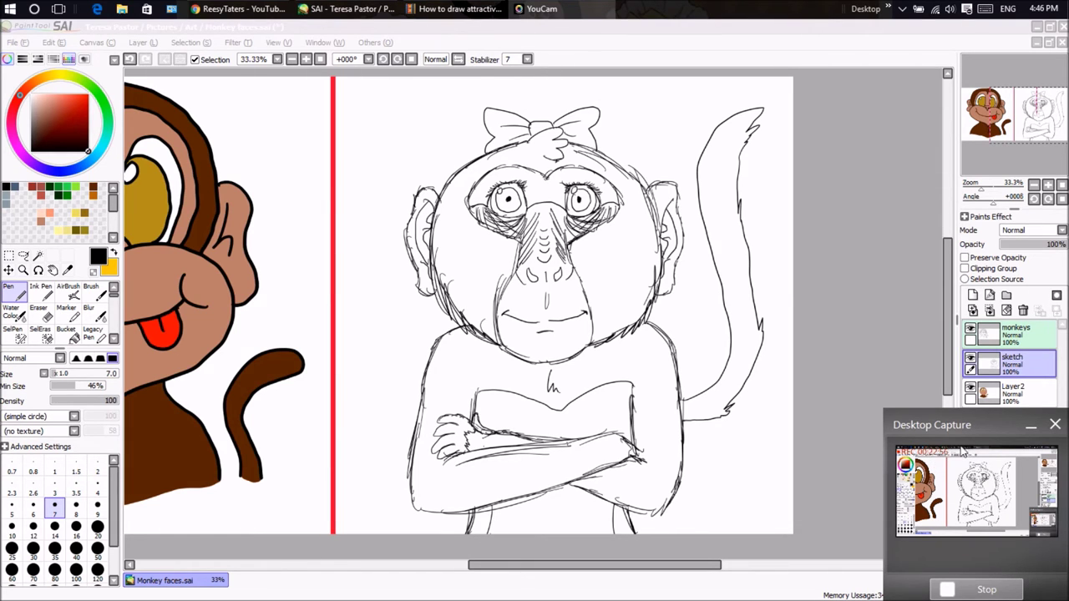
left_click(1031, 426)
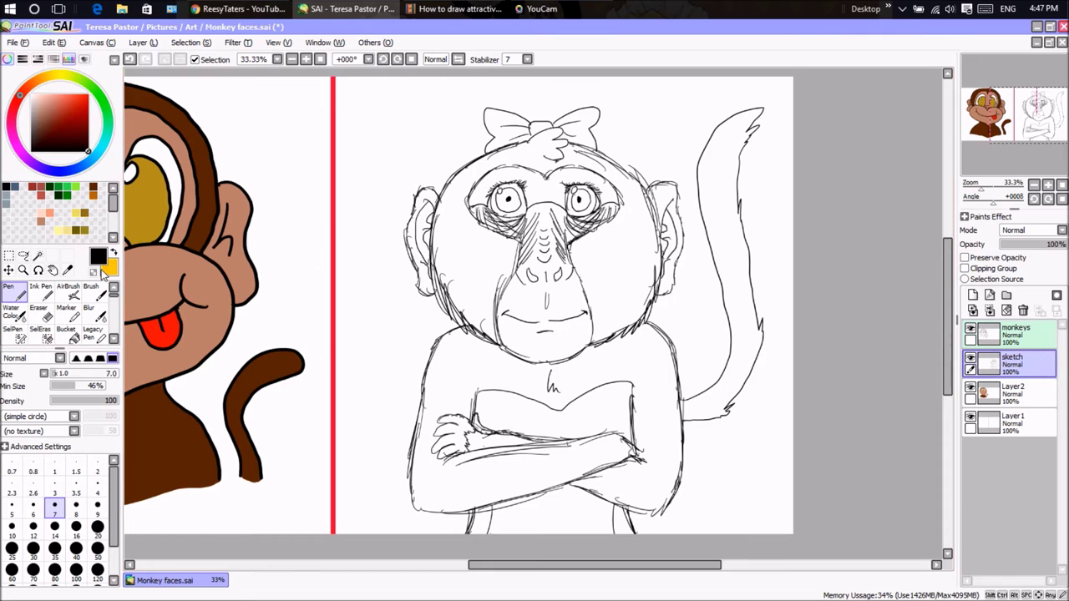
Sample the dark brown of the first monkey's body as the Pen colour and make Layer2 the working layer.
left_click(67, 270)
left_click(169, 406)
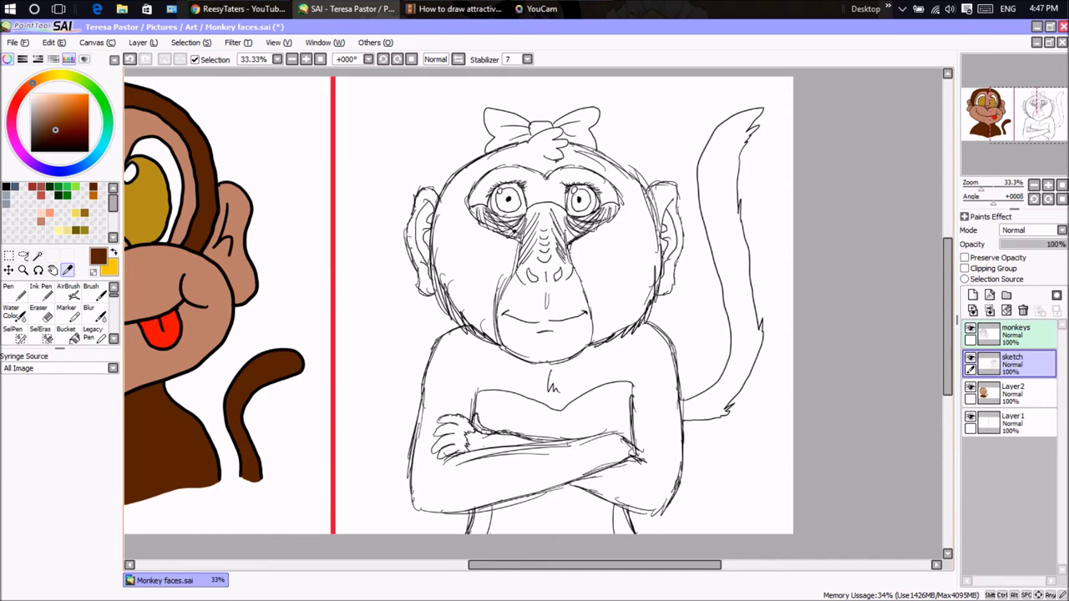
left_click(994, 389)
left_click(970, 389)
left_click(970, 389)
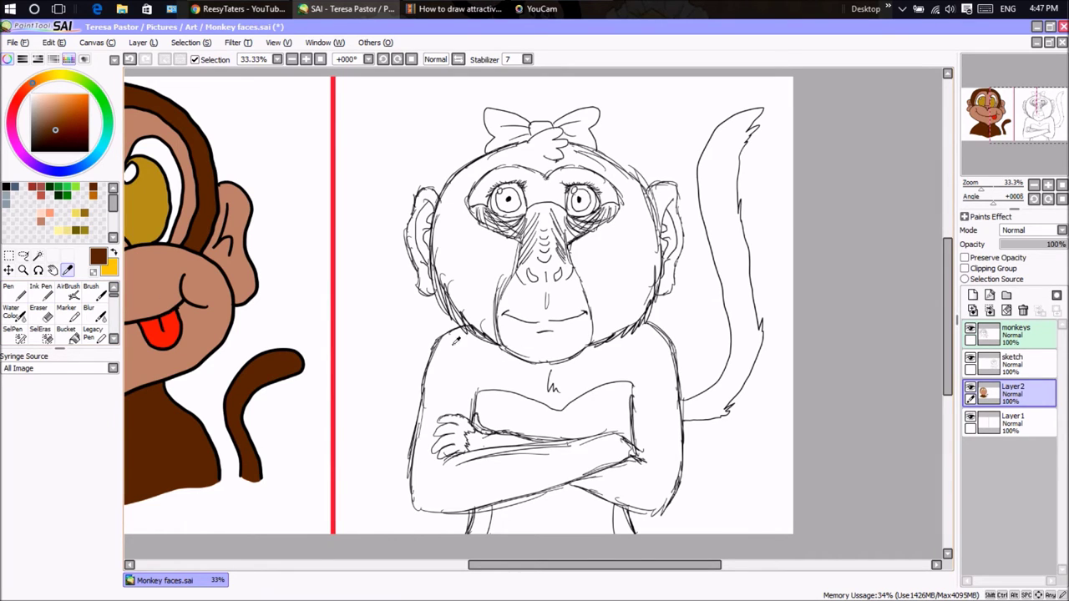
left_click(18, 294)
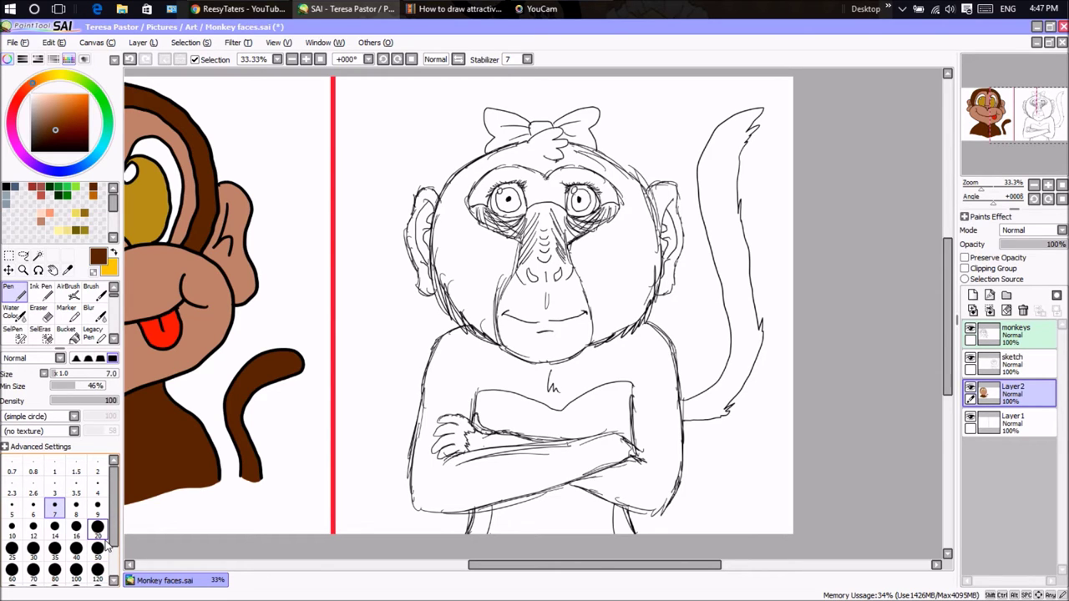
Try to select the second monkey's head fur with the Magic Wand, changing its target to All Image, and undo the selections.
left_click(37, 255)
left_click(461, 266)
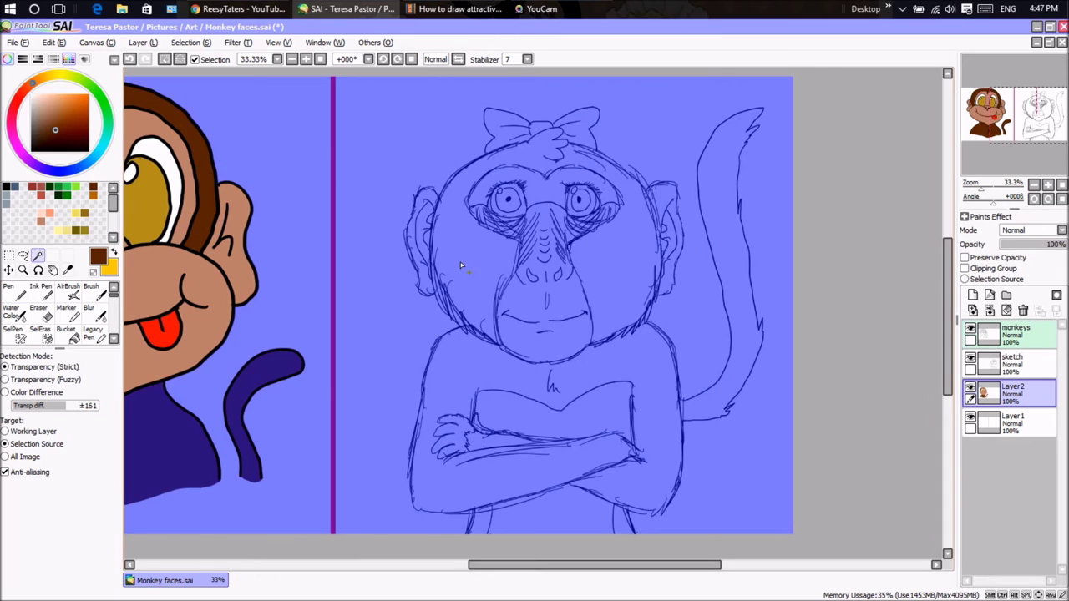
key("ctrl+z")
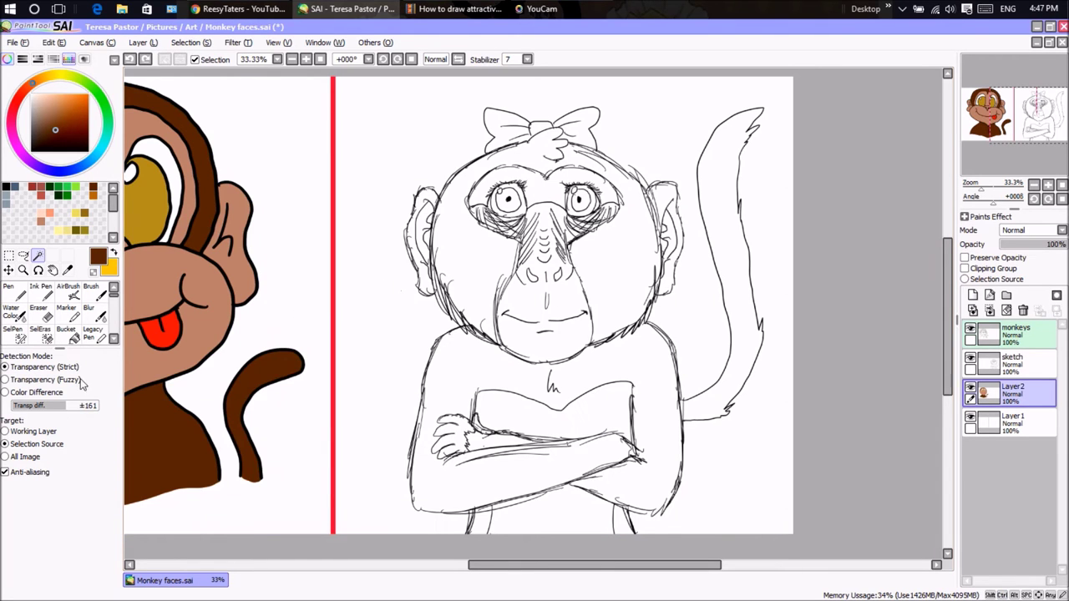
left_click(6, 431)
left_click(5, 457)
left_click(492, 243)
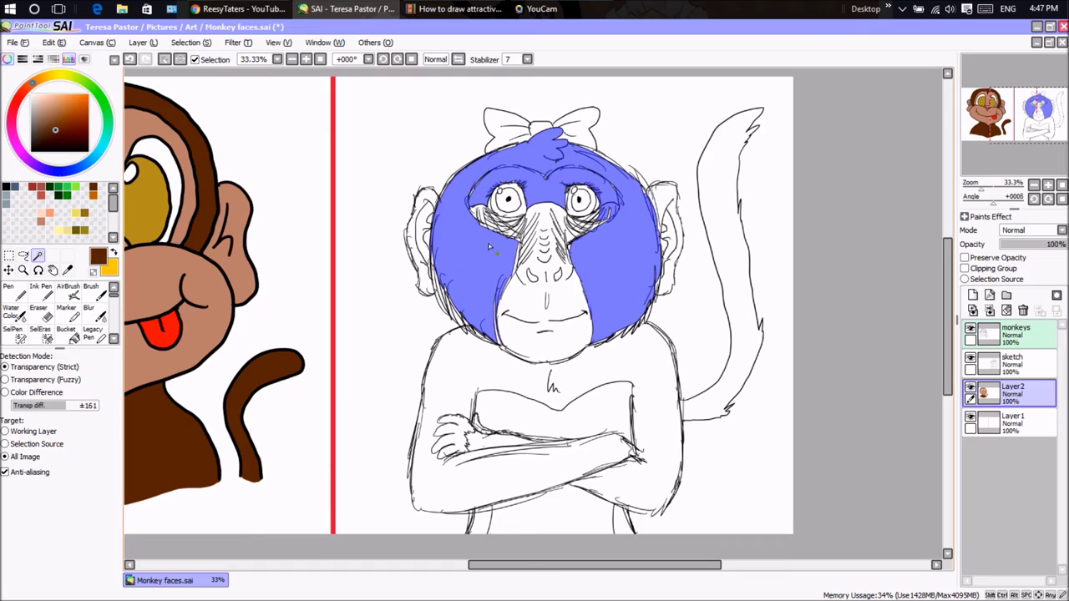
key("ctrl+z")
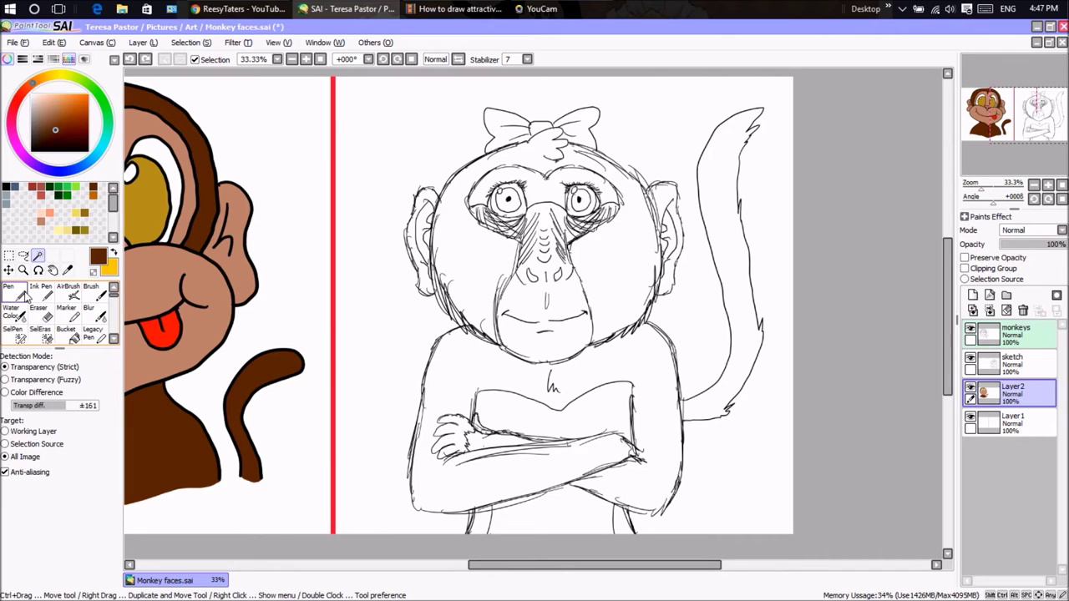
Outline the second monkey's head, hair tuft and face-patch edges in dark brown with a size 50 Pen.
left_click(25, 294)
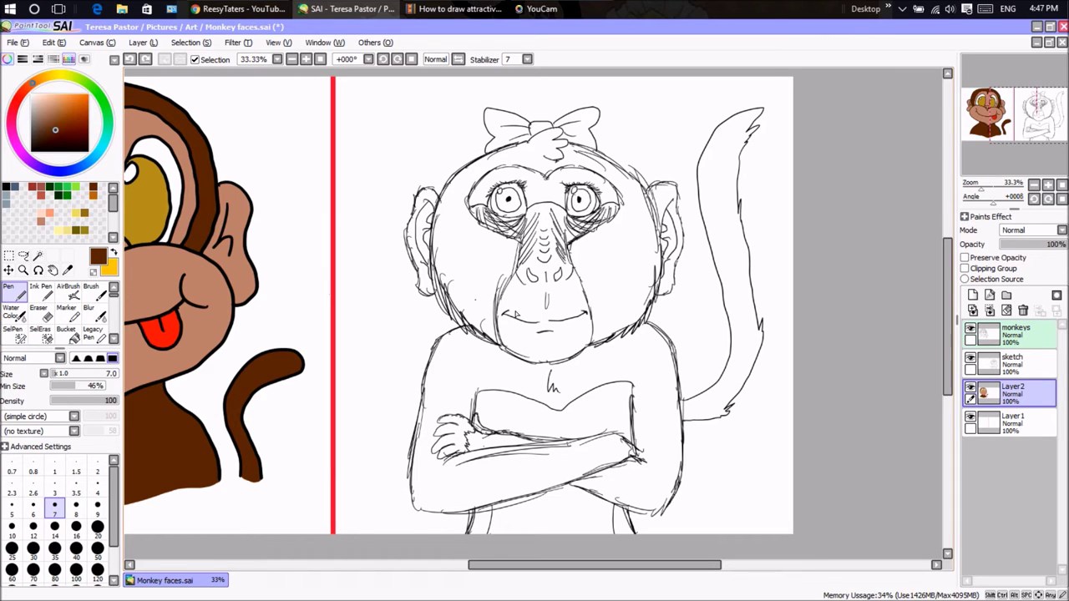
left_click(98, 526)
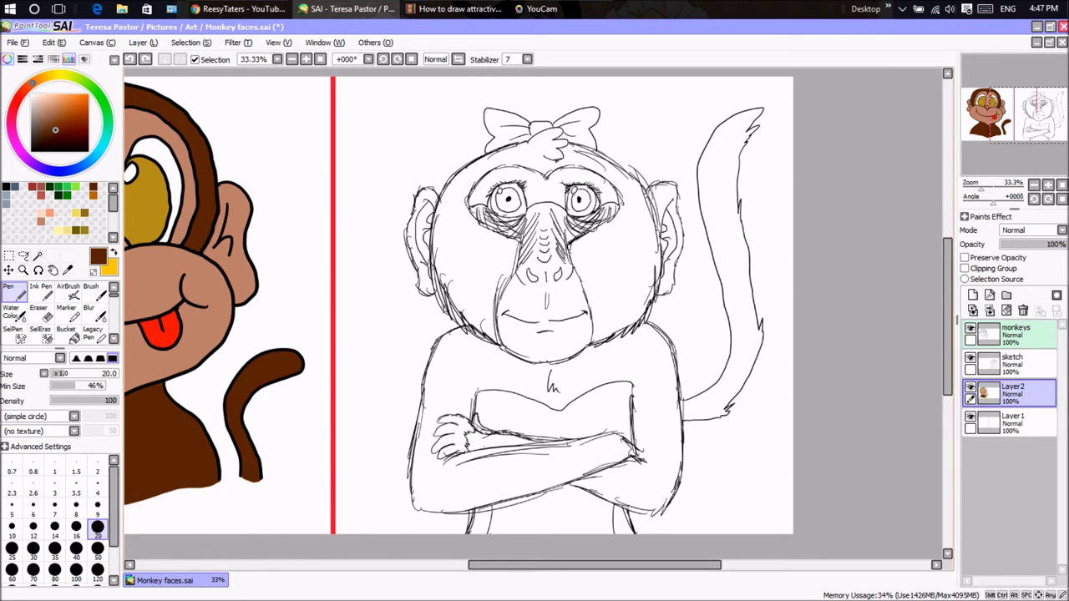
left_click(98, 548)
left_click_drag(512, 240, 511, 279)
key("ctrl+z")
mouse_move(517, 239)
left_mouse_down()
mouse_move(492, 327)
mouse_move(499, 345)
mouse_move(465, 328)
mouse_move(442, 294)
mouse_move(437, 221)
mouse_move(455, 179)
mouse_move(515, 149)
left_mouse_up()
mouse_move(548, 134)
left_mouse_down()
mouse_move(529, 143)
mouse_move(561, 132)
mouse_move(546, 143)
mouse_move(561, 144)
mouse_move(563, 160)
mouse_move(543, 152)
mouse_move(593, 155)
mouse_move(635, 185)
mouse_move(659, 265)
mouse_move(655, 292)
mouse_move(637, 323)
mouse_move(595, 337)
mouse_move(568, 240)
mouse_move(627, 215)
mouse_move(610, 225)
mouse_move(624, 202)
mouse_move(584, 166)
mouse_move(490, 164)
mouse_move(468, 191)
mouse_move(469, 222)
mouse_move(527, 243)
left_mouse_up()
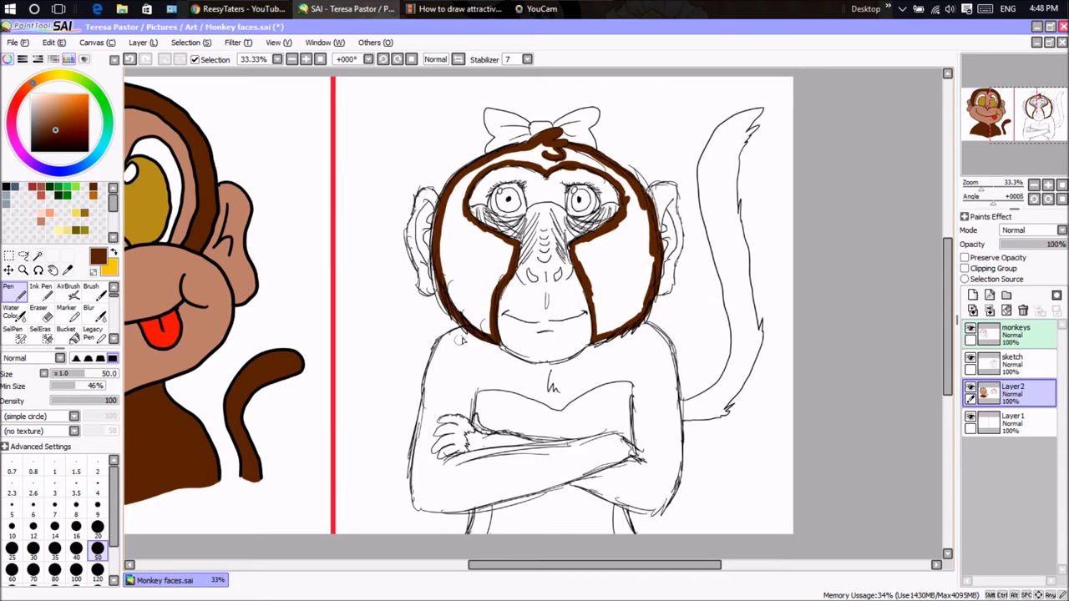
Trace the arm on the canvas's left side, its forearm and the resting hand's edge in brown, continuing along the neckline.
mouse_move(472, 322)
left_mouse_down()
mouse_move(436, 350)
mouse_move(420, 425)
mouse_move(423, 399)
mouse_move(416, 507)
mouse_move(449, 484)
mouse_move(428, 519)
mouse_move(418, 504)
mouse_move(478, 509)
mouse_move(630, 456)
mouse_move(611, 437)
mouse_move(512, 451)
mouse_move(545, 446)
mouse_move(482, 436)
left_mouse_up()
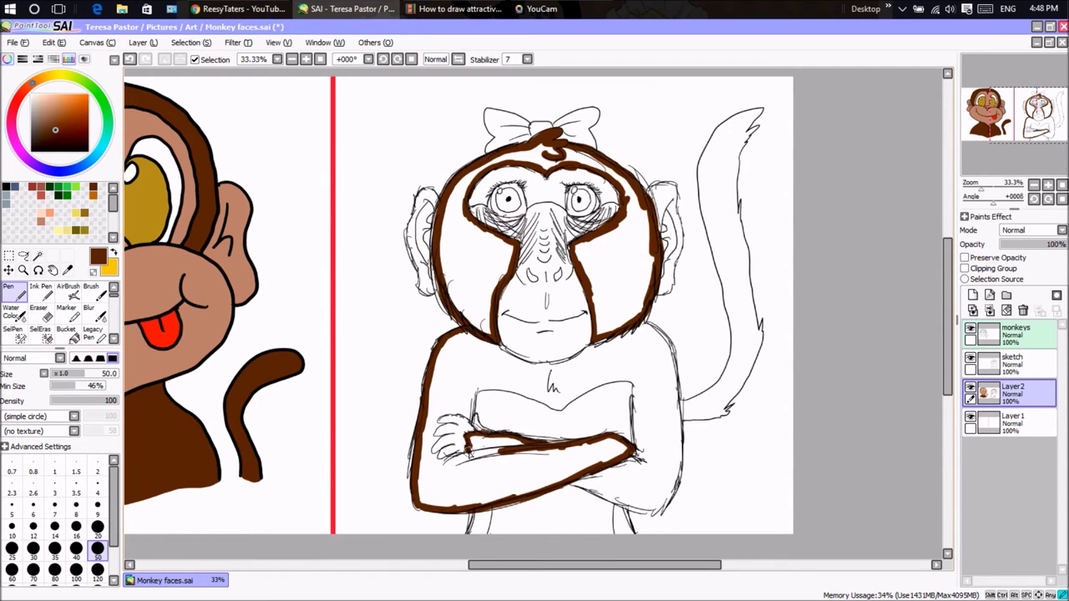
left_click_drag(452, 455, 435, 465)
mouse_move(438, 431)
left_mouse_down()
mouse_move(465, 414)
mouse_move(454, 410)
mouse_move(474, 403)
mouse_move(475, 388)
mouse_move(515, 389)
mouse_move(560, 409)
mouse_move(552, 405)
mouse_move(640, 381)
left_mouse_up()
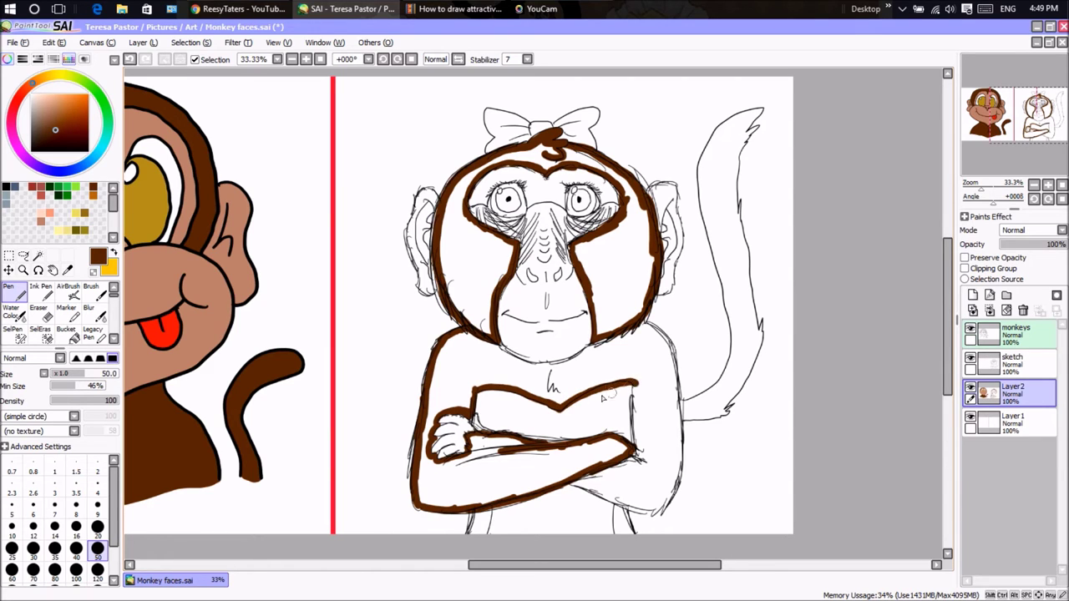
Undo the last neckline stroke, redraw it down the chest's side, and outline the other arm from shoulder to elbow in brown.
key("ctrl+z")
mouse_move(557, 408)
left_mouse_down()
mouse_move(639, 380)
mouse_move(637, 443)
left_mouse_up()
left_click_drag(638, 396, 633, 461)
mouse_move(578, 484)
left_mouse_down()
mouse_move(657, 513)
mouse_move(670, 500)
mouse_move(684, 435)
left_mouse_up()
mouse_move(640, 326)
left_mouse_down()
mouse_move(665, 340)
mouse_move(678, 422)
left_mouse_up()
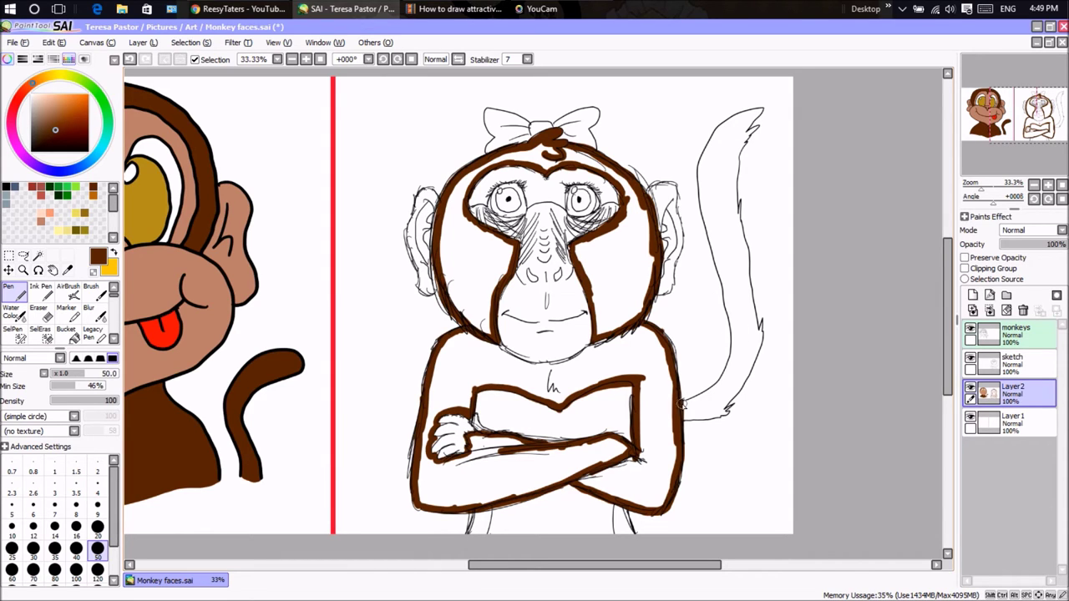
Fill the second monkey's tail, torso, both arms and head fur with dark brown using the Bucket.
left_click(66, 331)
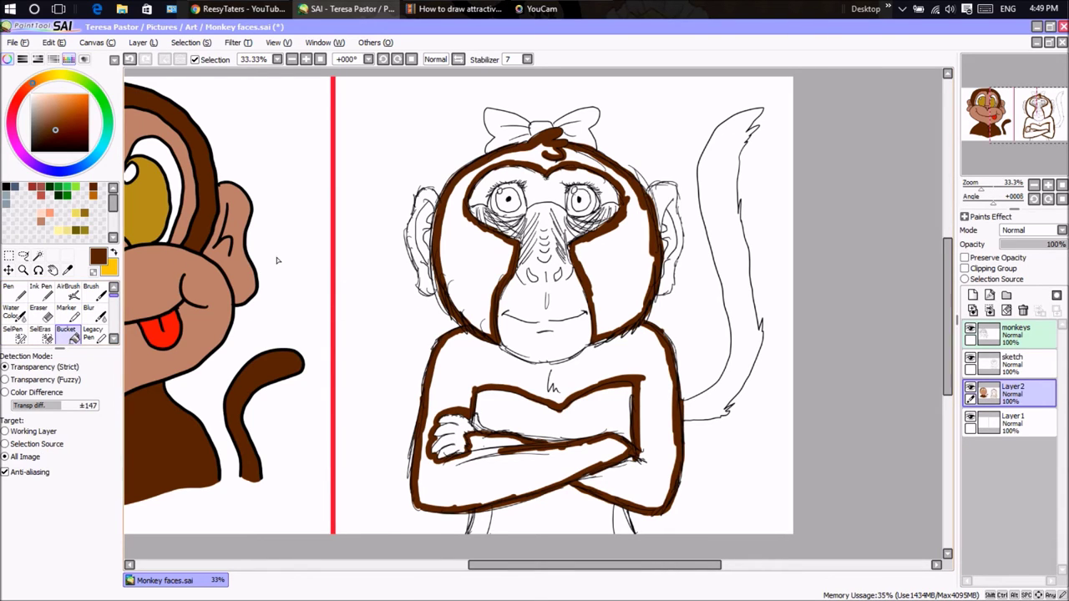
left_click(702, 400)
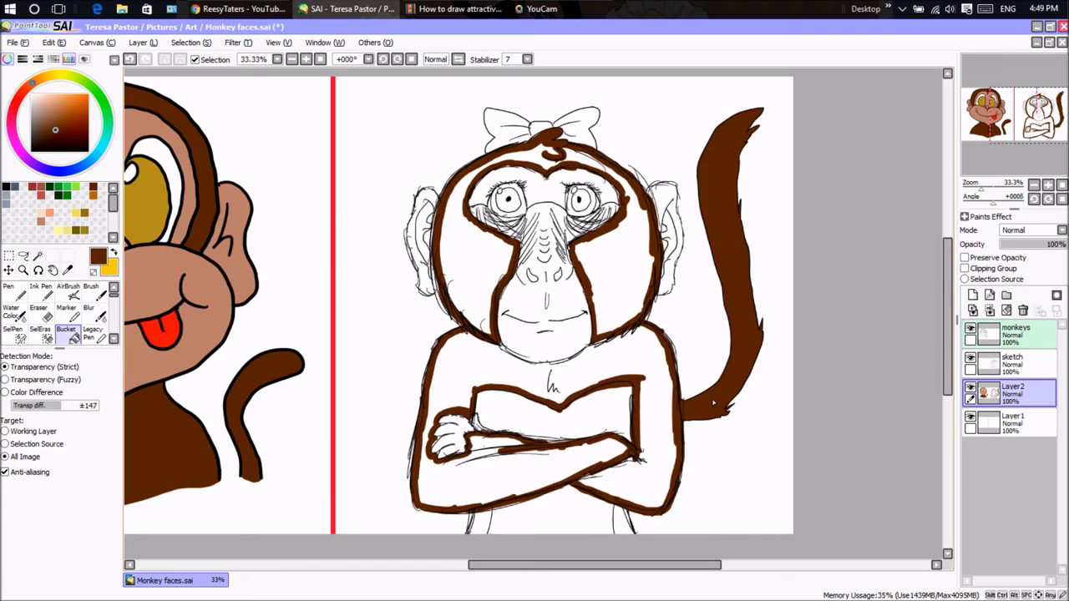
left_click(648, 429)
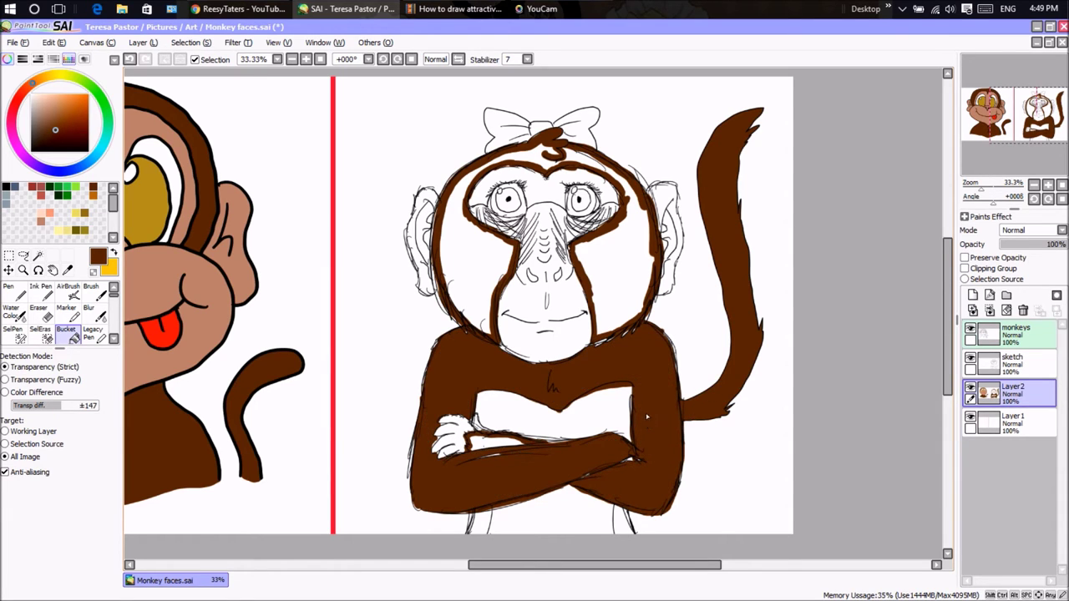
left_click(490, 443)
left_click(495, 271)
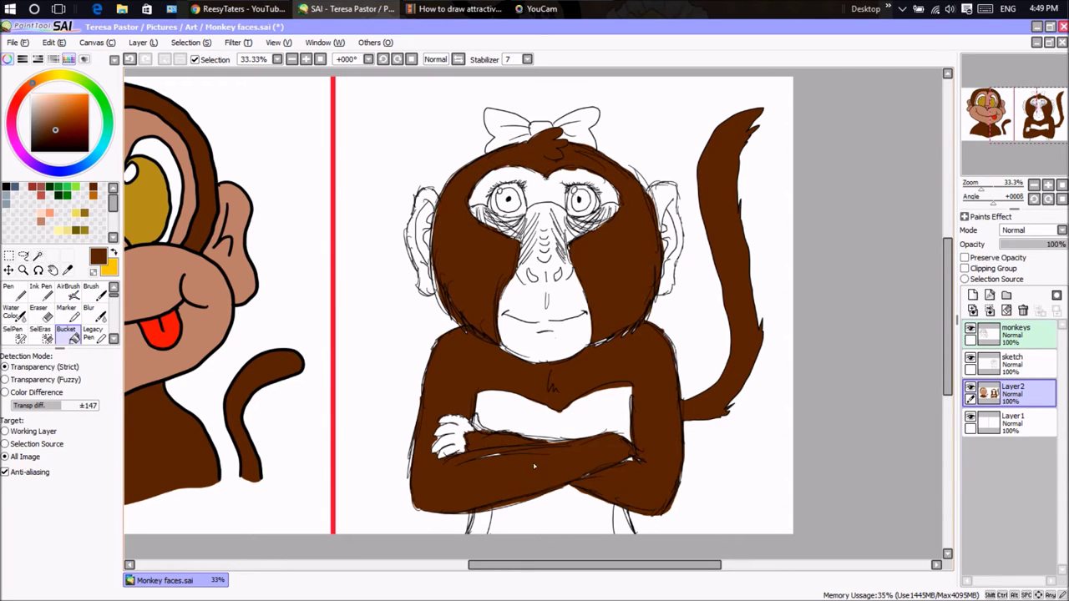
Fill both legs beneath the crossed arms with the same dark brown.
left_click(13, 291)
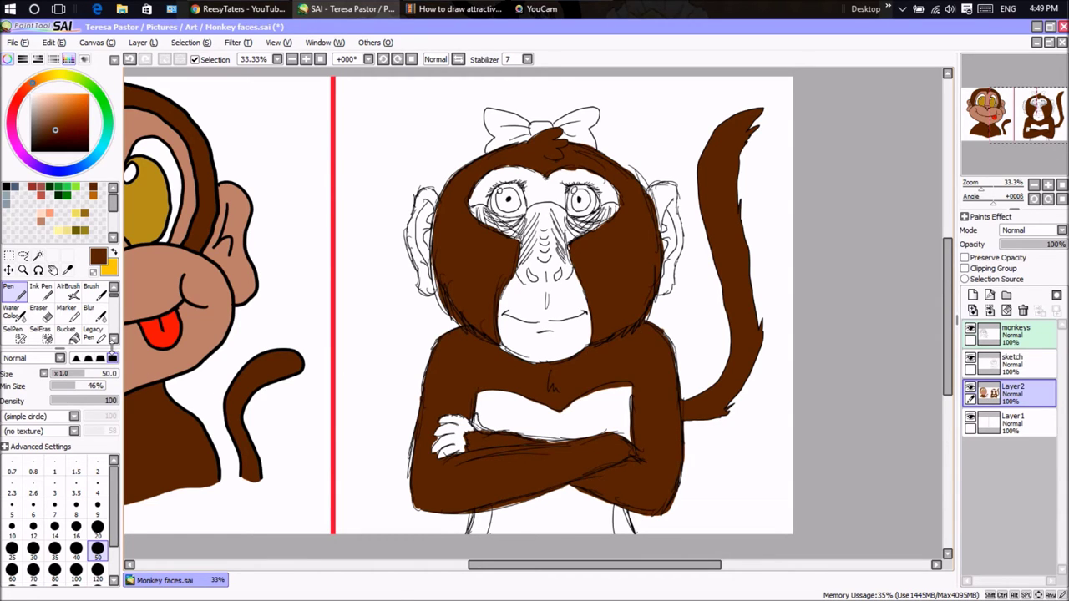
left_click(69, 333)
left_click(482, 526)
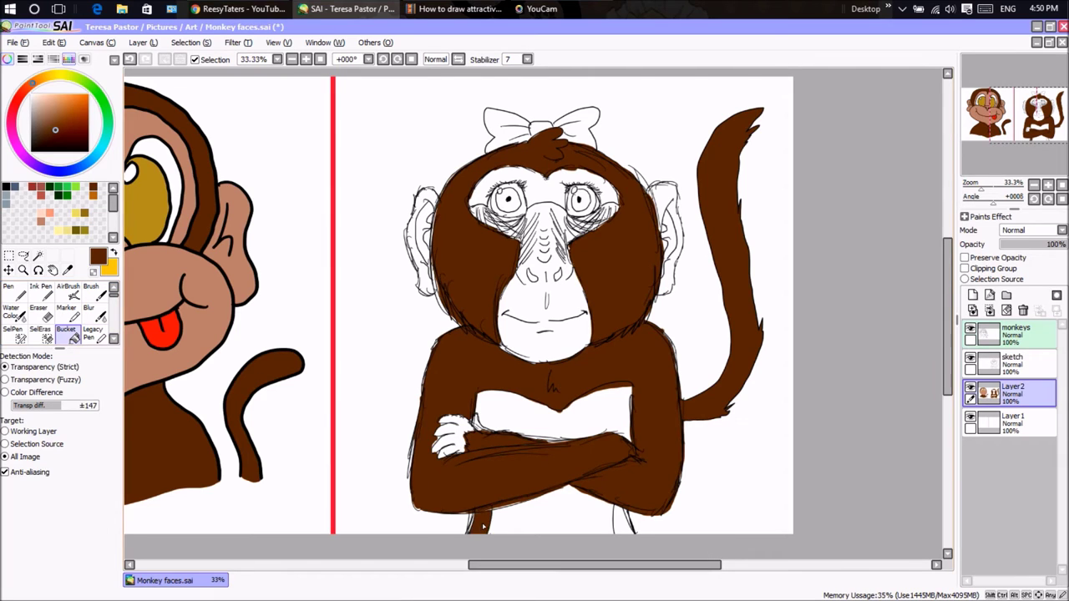
left_click(623, 526)
left_click(628, 522)
Choose a darker, less saturated brown and turn on Preserve Opacity for Layer2.
left_click(54, 131)
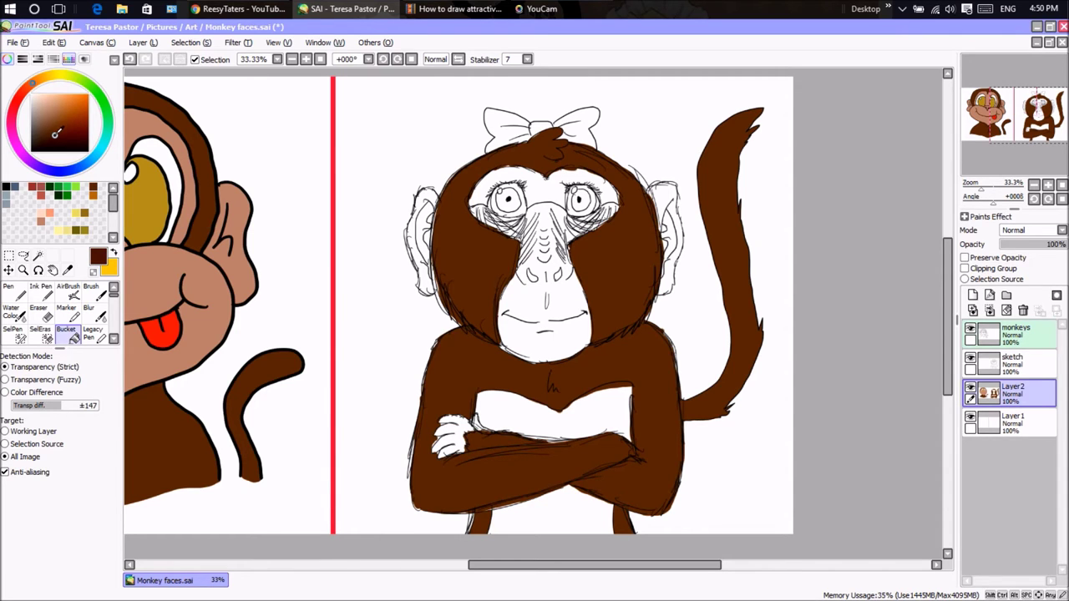
mouse_move(50, 132)
left_mouse_down()
mouse_move(48, 121)
mouse_move(46, 132)
left_mouse_up()
left_click(965, 257)
Repaint all of the second monkey's brown fur, including the tail and legs, in the darker brown with a size 350 Pen.
left_click(10, 293)
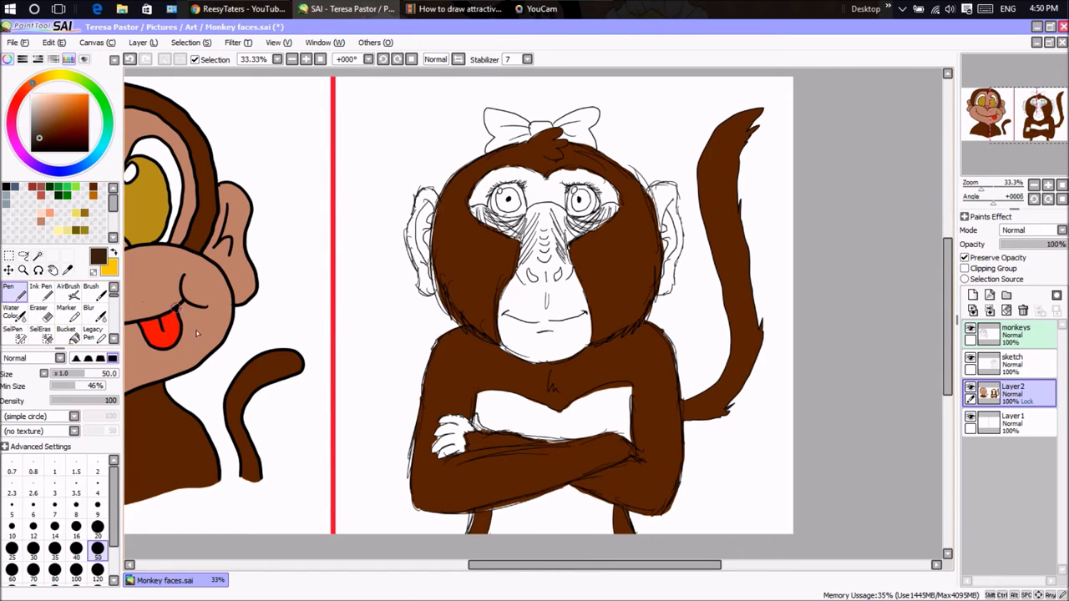
scroll(62, 535, "down", 2)
left_click(98, 549)
mouse_move(480, 158)
left_mouse_down()
mouse_move(526, 172)
mouse_move(467, 260)
mouse_move(494, 285)
mouse_move(618, 179)
mouse_move(411, 350)
mouse_move(428, 426)
mouse_move(593, 380)
mouse_move(614, 388)
mouse_move(538, 399)
mouse_move(648, 380)
mouse_move(549, 448)
mouse_move(491, 547)
mouse_move(562, 557)
mouse_move(657, 493)
mouse_move(668, 362)
mouse_move(702, 318)
mouse_move(763, 372)
mouse_move(692, 215)
mouse_move(760, 123)
mouse_move(793, 131)
mouse_move(723, 156)
left_mouse_up()
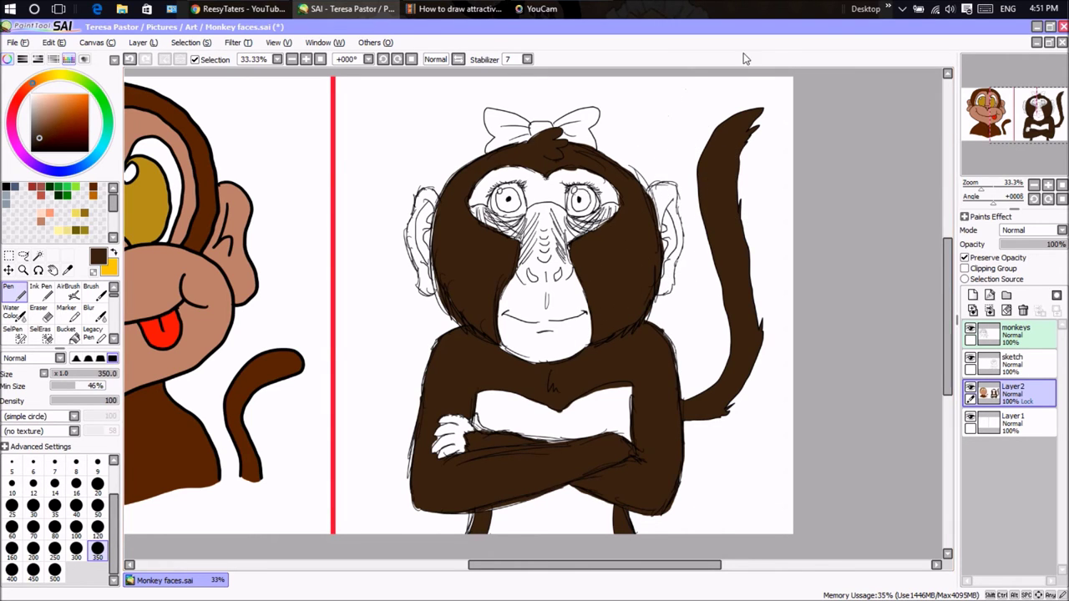
Switch to Chrome and run a Google image search for "spider monkey" in the tab showing the Sora artwork.
left_click(250, 10)
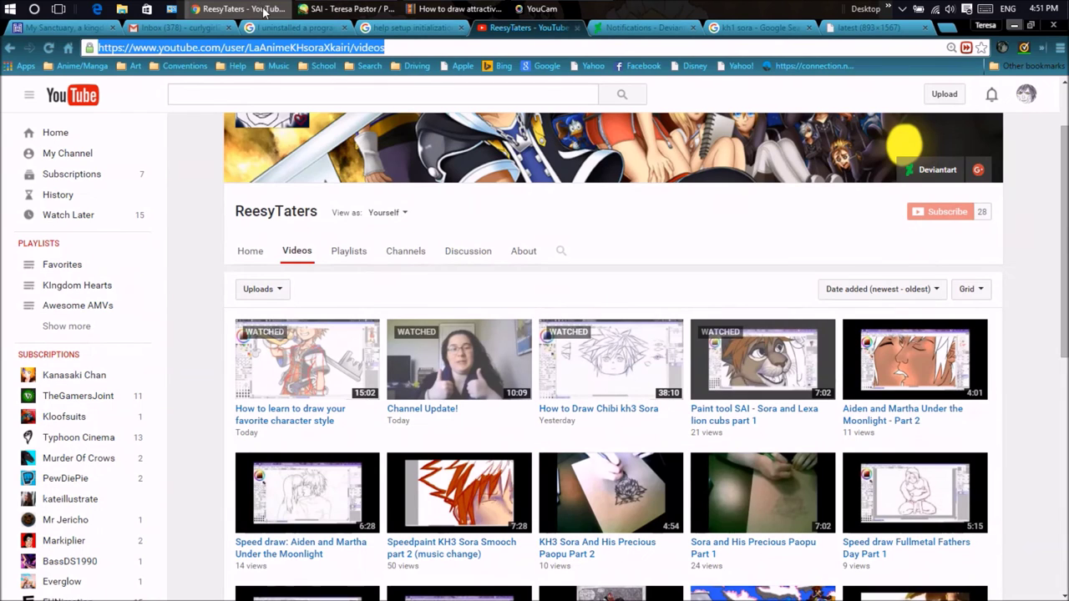
left_click(859, 31)
left_click(713, 48)
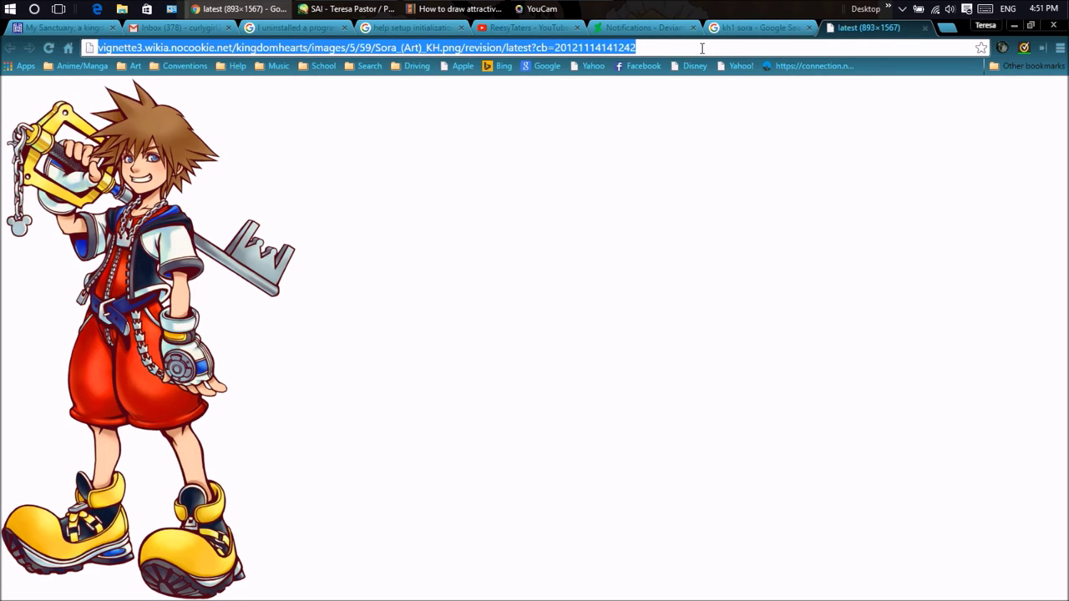
type("spider monkey")
key("Return")
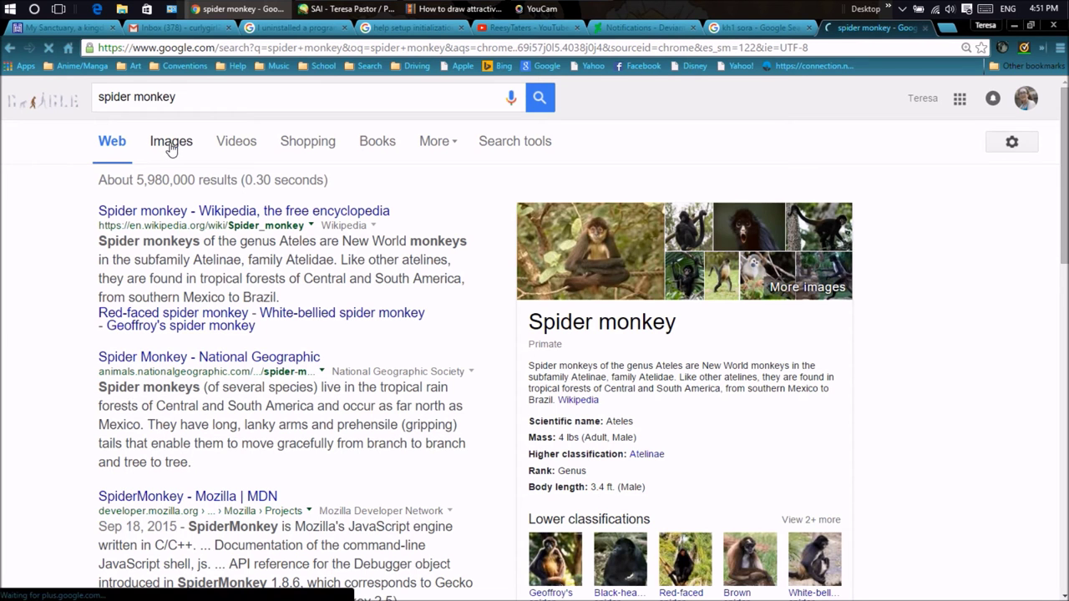
left_click(171, 148)
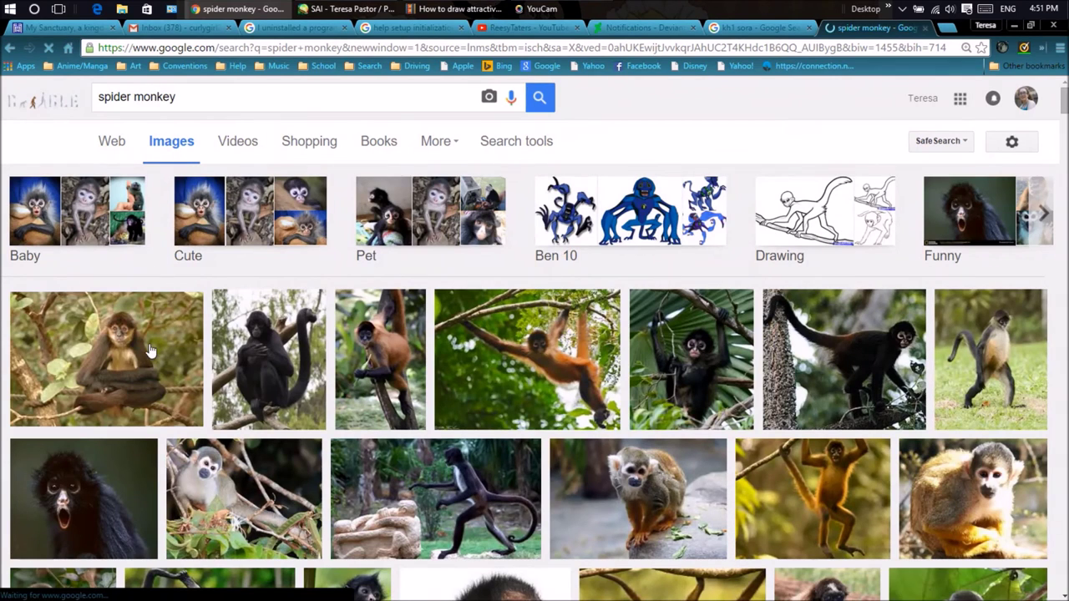
Examine the colouring in the photos of the seated spider monkey and the one on the branch, and return to PaintTool SAI.
left_click(150, 348)
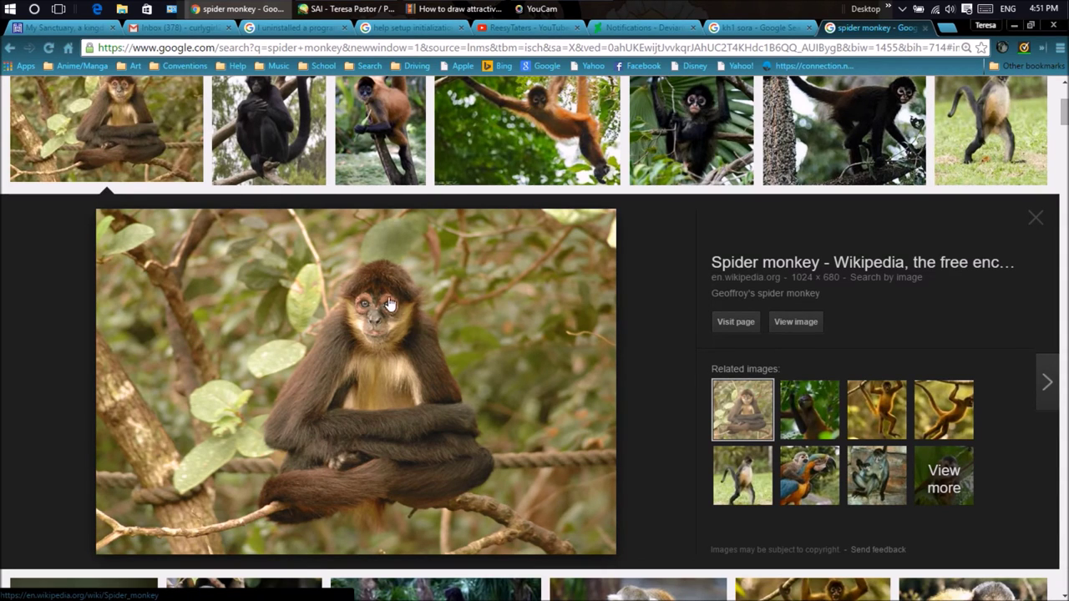
left_click(1036, 222)
left_click_drag(1064, 122, 1064, 106)
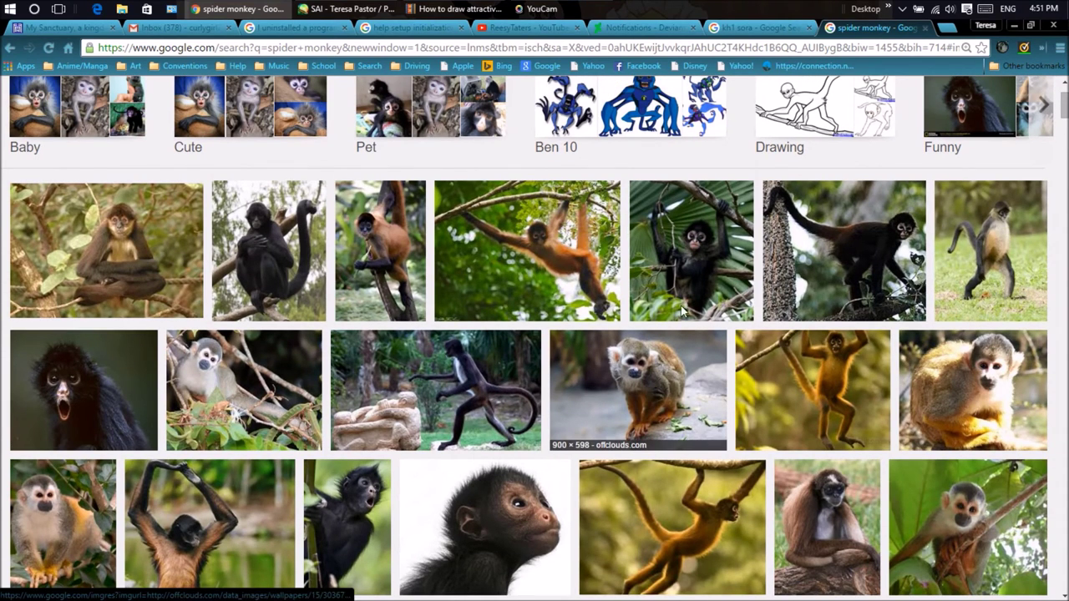
left_click(843, 266)
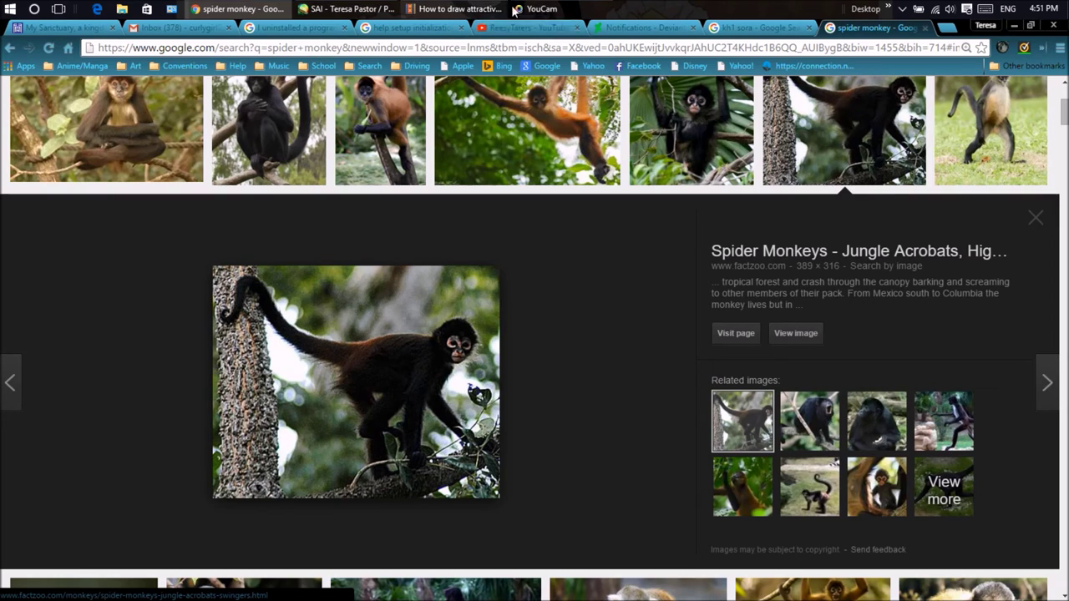
left_click(381, 10)
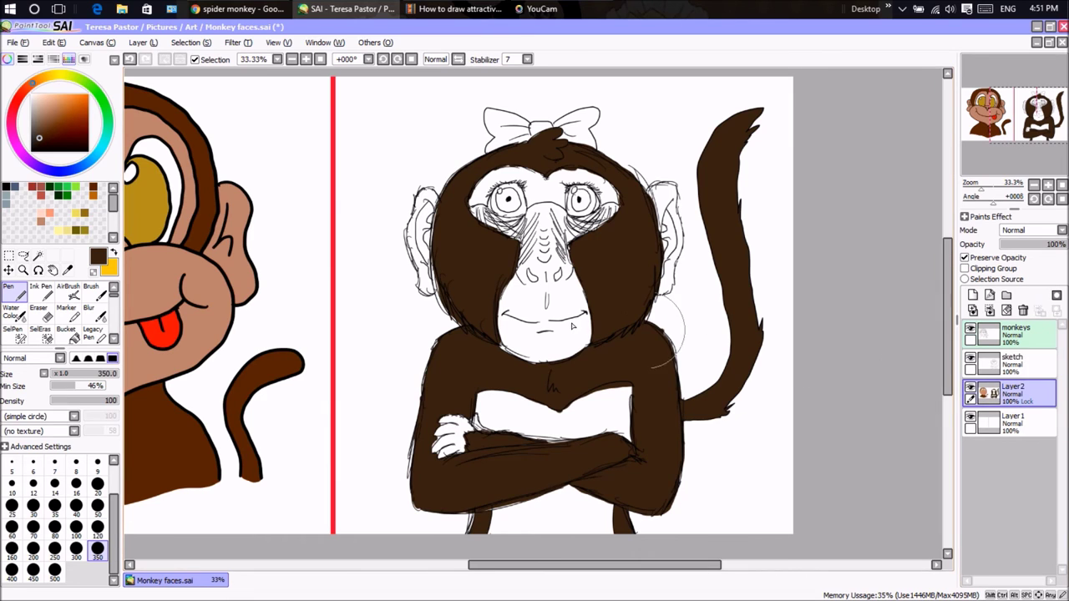
Turn off Preserve Opacity for Layer2, sample the first monkey's skin colour and lighten it to a pale pink for the Pen.
left_click(97, 485)
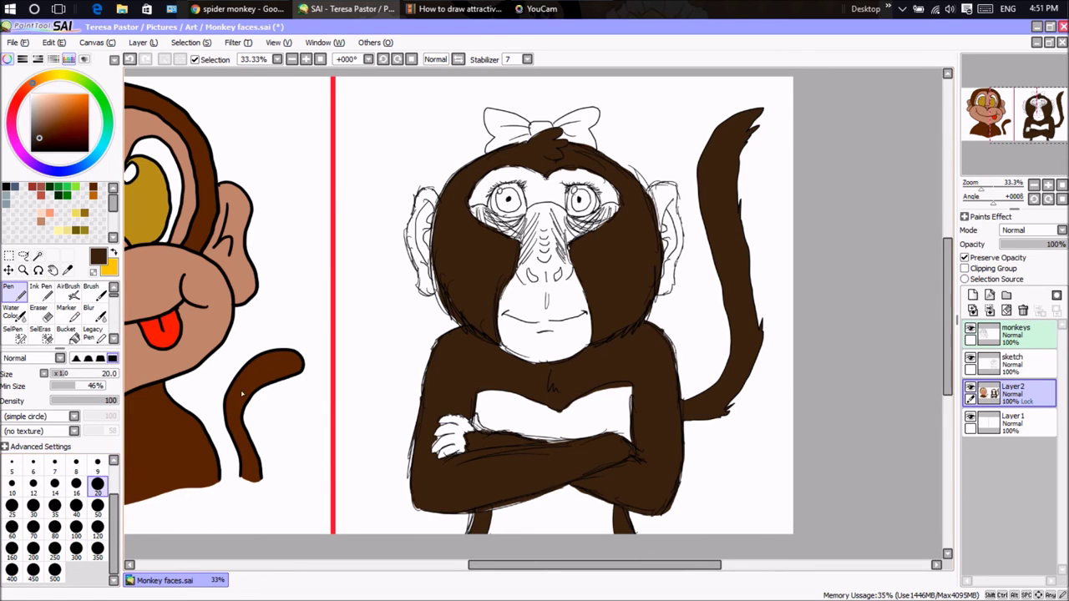
left_click(964, 258)
left_click(68, 270)
left_click(192, 261)
left_click_drag(52, 106, 44, 100)
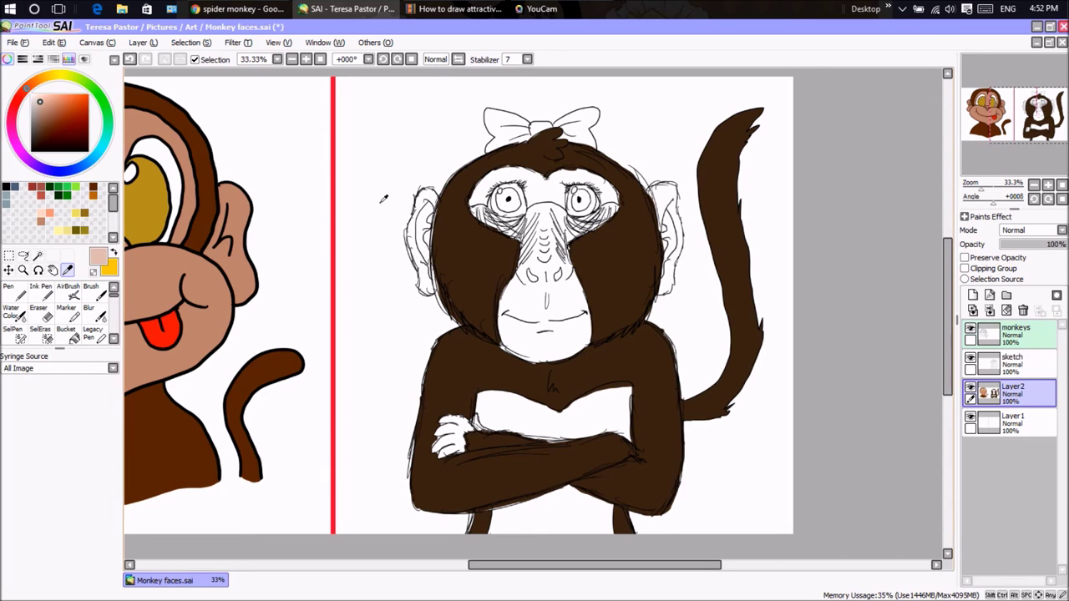
key("alt")
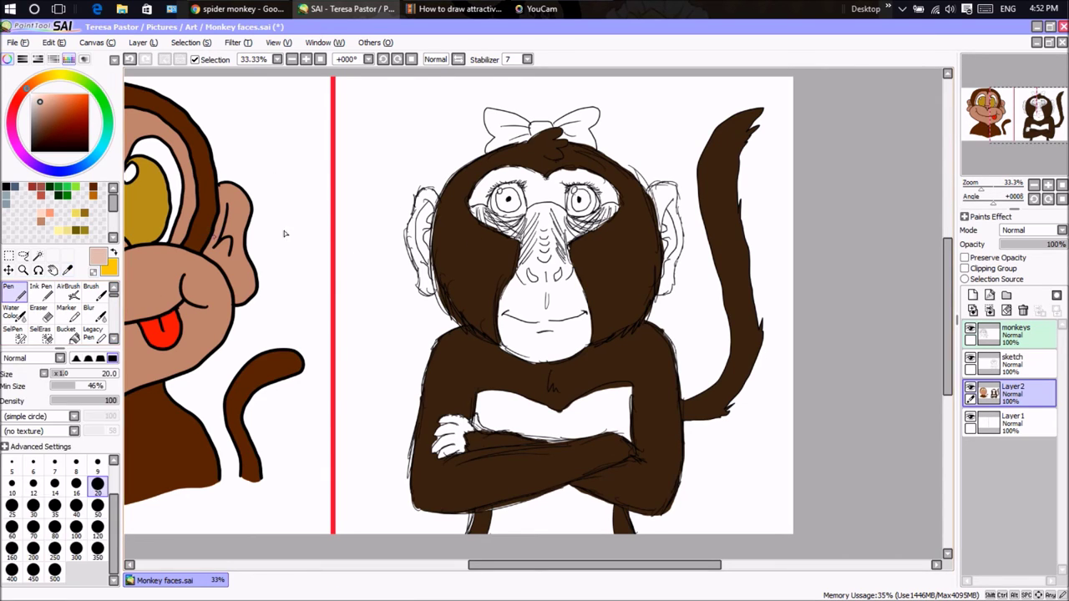
Paint both of the second monkey's ears pale pink with a size 35 Pen.
key("bracketright")
key("bracketright")
key("bracketright")
left_click_drag(436, 204, 432, 286)
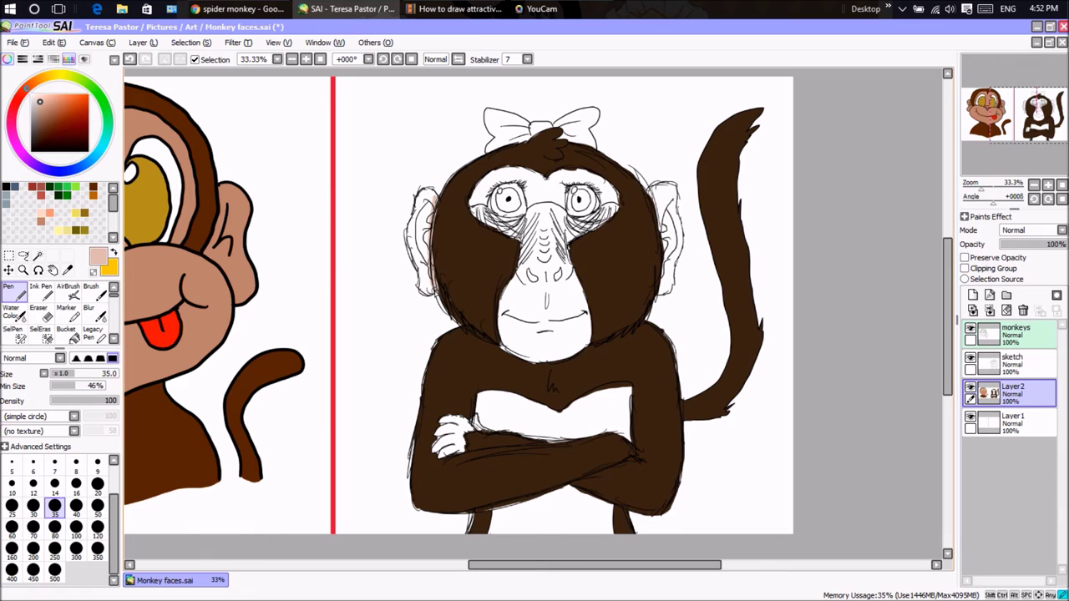
left_click_drag(411, 251, 413, 224)
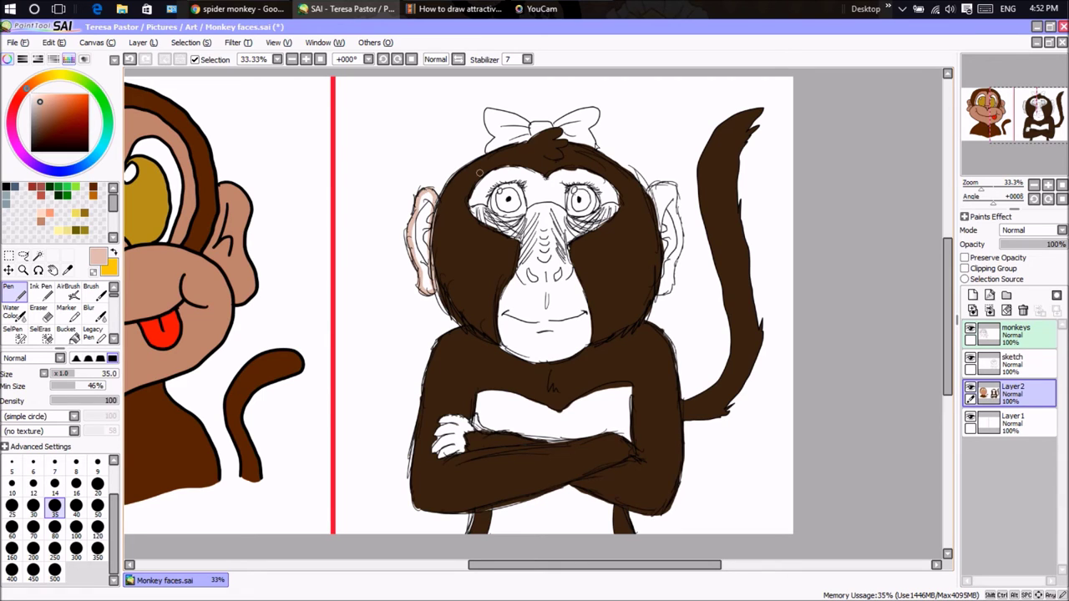
mouse_move(652, 193)
left_mouse_down()
mouse_move(660, 292)
mouse_move(675, 284)
mouse_move(680, 251)
mouse_move(675, 200)
mouse_move(662, 188)
mouse_move(665, 285)
left_mouse_up()
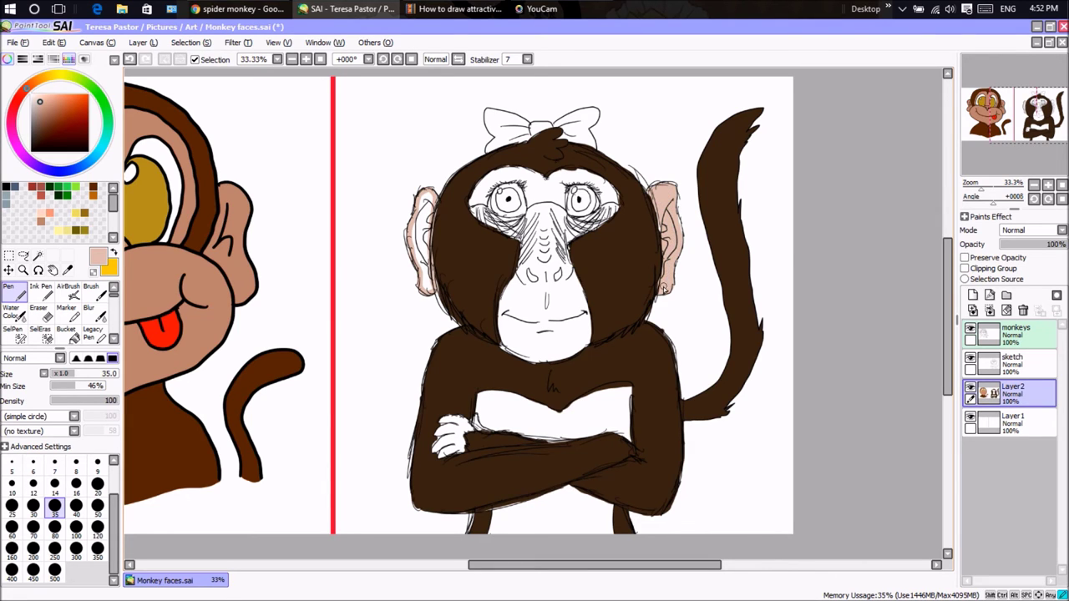
left_click_drag(665, 237, 665, 239)
mouse_move(439, 219)
left_mouse_down()
mouse_move(428, 204)
mouse_move(431, 275)
mouse_move(418, 238)
mouse_move(428, 209)
left_mouse_up()
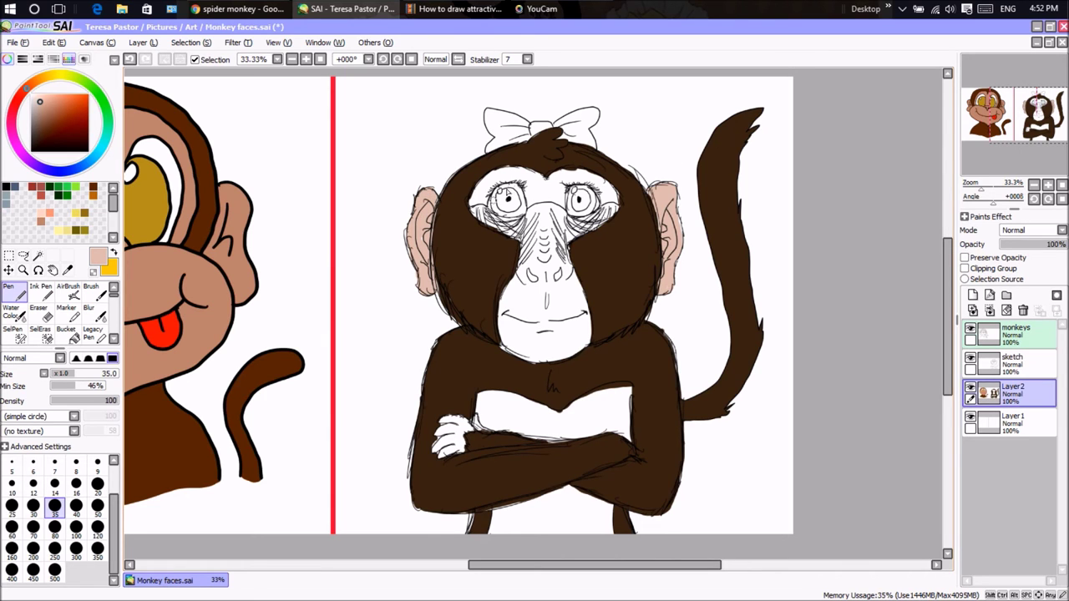
Outline the second monkey's muzzle in pale pink and paint the under-eye areas and upper nose, redoing the stray edge strokes.
left_click(306, 59)
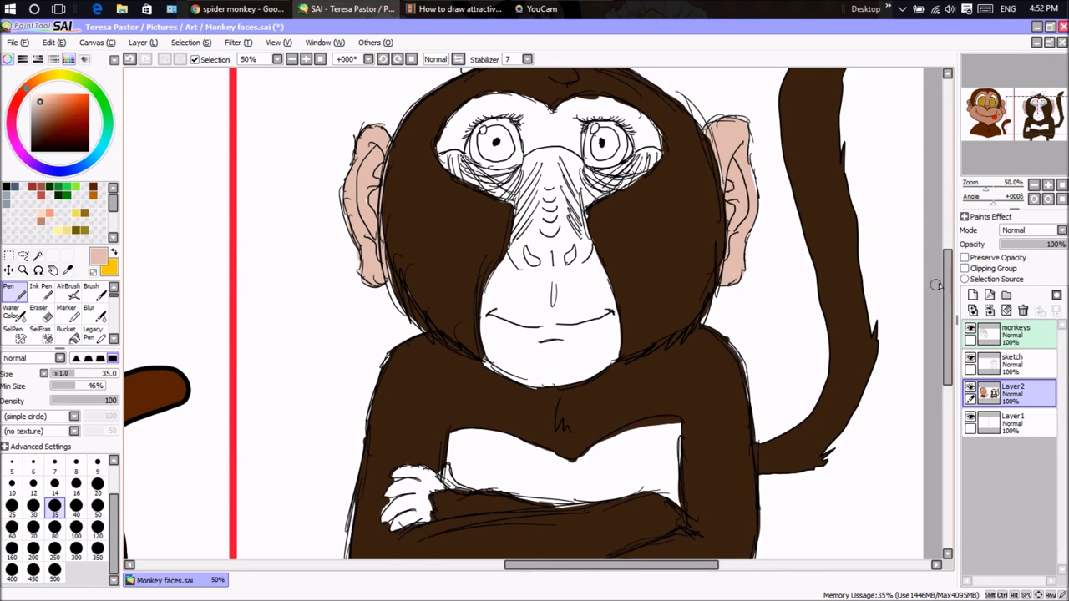
scroll(936, 288, "up", 2)
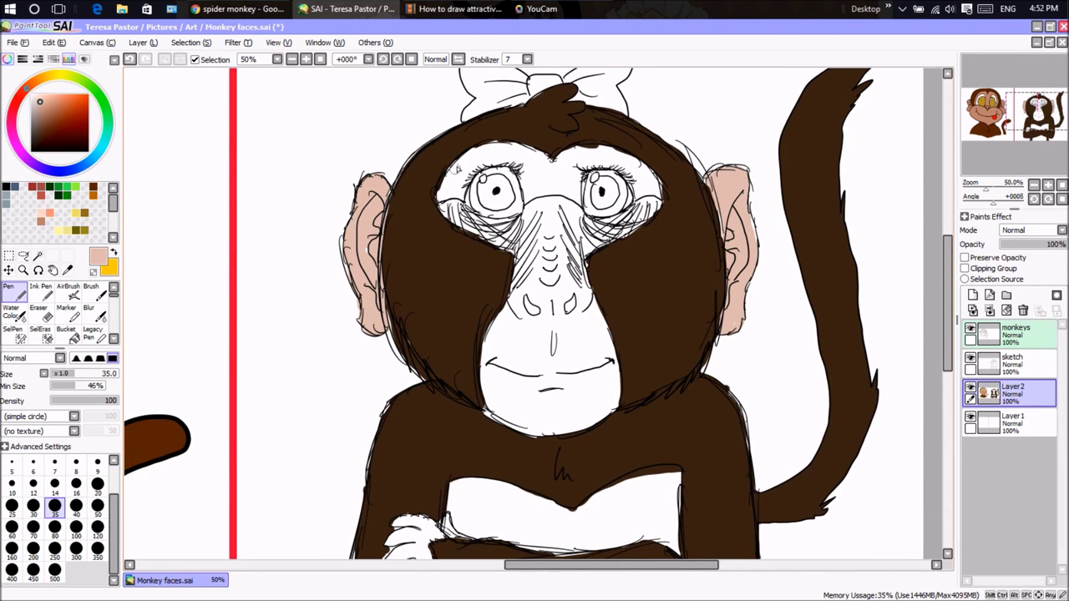
mouse_move(944, 242)
left_mouse_down()
mouse_move(948, 277)
mouse_move(937, 307)
mouse_move(930, 238)
left_mouse_up()
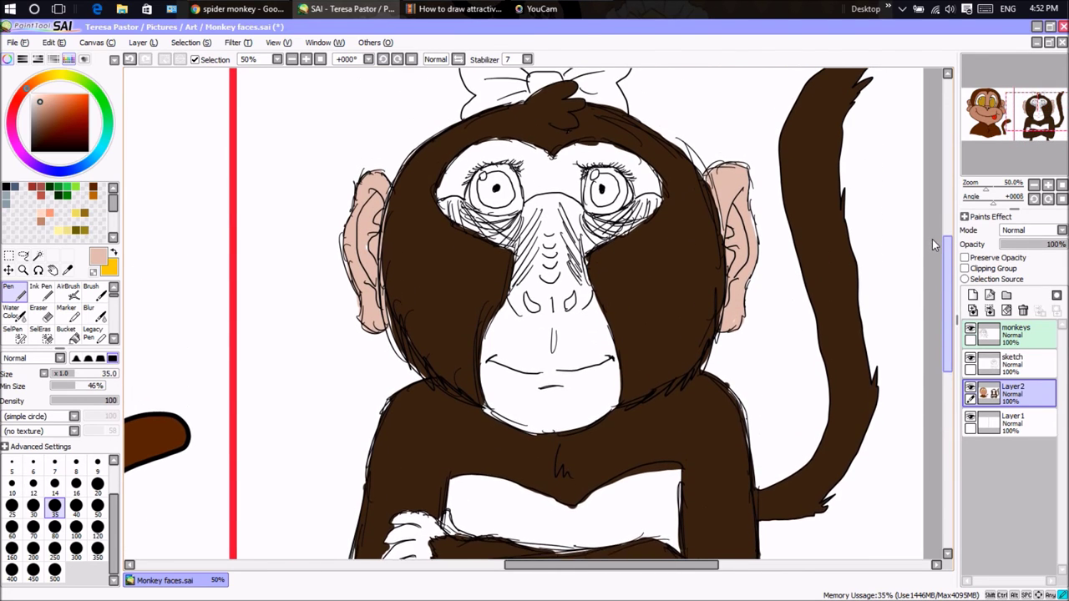
mouse_move(438, 200)
left_mouse_down()
mouse_move(458, 227)
mouse_move(518, 256)
mouse_move(484, 382)
left_mouse_up()
key("ctrl+z")
key("ctrl+z")
key("ctrl+z")
mouse_move(436, 209)
left_mouse_down()
mouse_move(506, 224)
mouse_move(551, 204)
mouse_move(608, 224)
mouse_move(661, 208)
mouse_move(584, 260)
mouse_move(576, 284)
mouse_move(617, 380)
mouse_move(612, 411)
mouse_move(588, 429)
mouse_move(543, 439)
mouse_move(487, 414)
mouse_move(481, 369)
mouse_move(515, 277)
left_mouse_up()
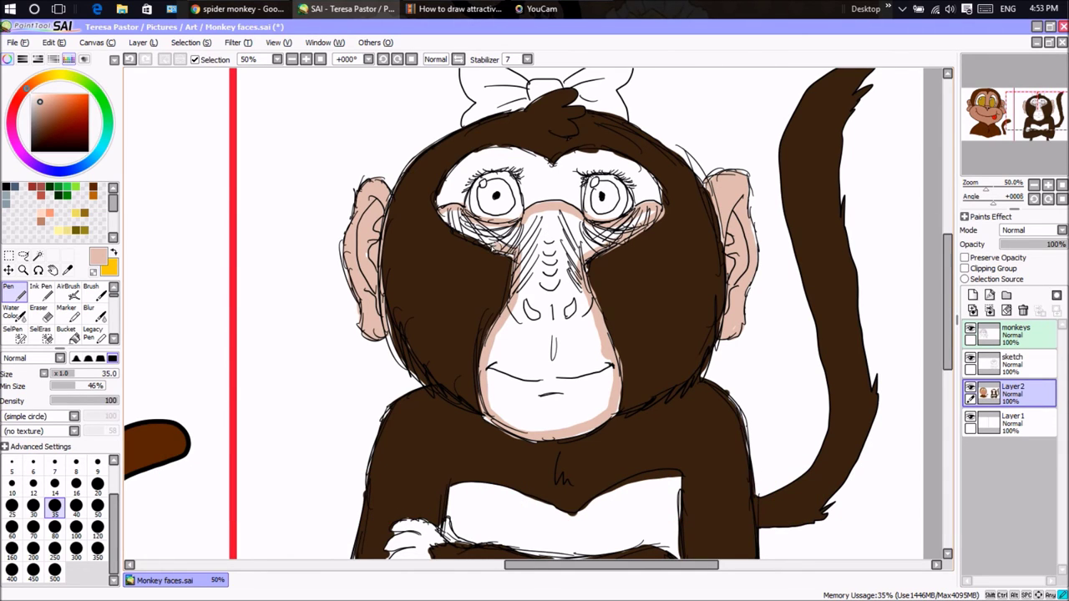
mouse_move(485, 234)
left_mouse_down()
mouse_move(516, 242)
mouse_move(543, 219)
mouse_move(568, 251)
mouse_move(647, 215)
left_mouse_up()
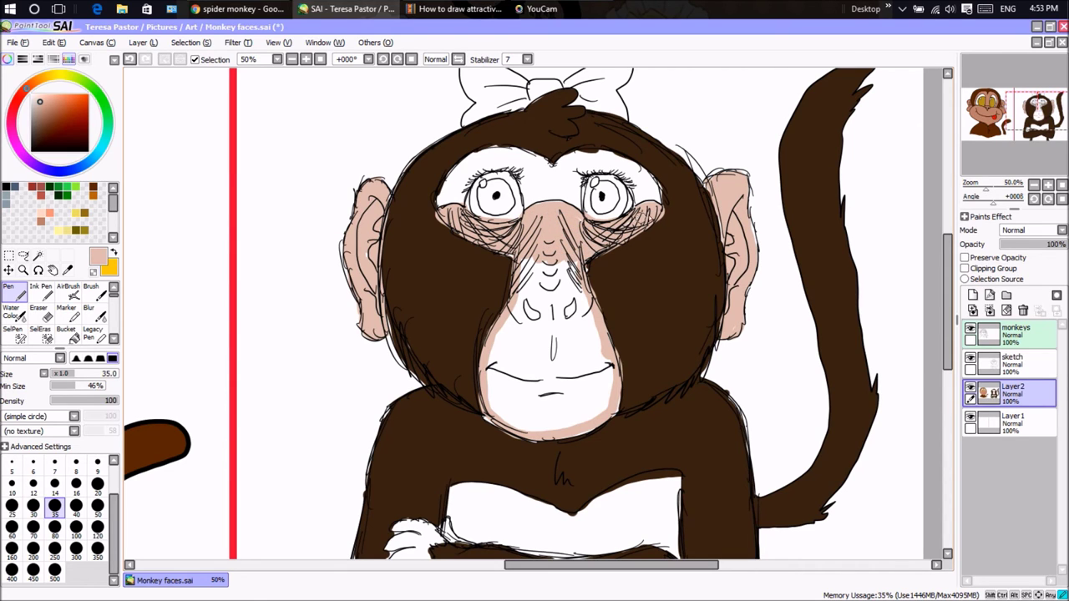
Fill the rest of the nose and muzzle with the pale pink using the Bucket, including the gaps beside the nose.
mouse_move(555, 277)
left_mouse_down()
mouse_move(529, 264)
mouse_move(514, 343)
mouse_move(529, 358)
mouse_move(551, 257)
mouse_move(544, 288)
left_mouse_up()
key("ctrl+z")
key("ctrl+z")
left_click(66, 335)
left_click(581, 345)
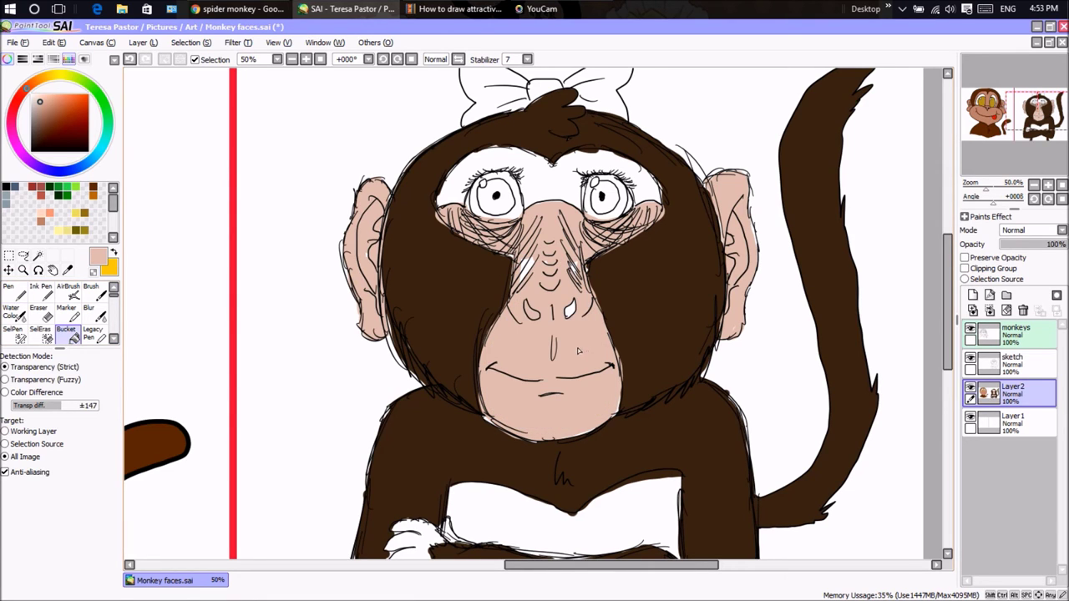
left_click(526, 269)
Fill the second monkey's visible hand and its thumb beside the chest with the same pale pink.
scroll(935, 338, "down", 5)
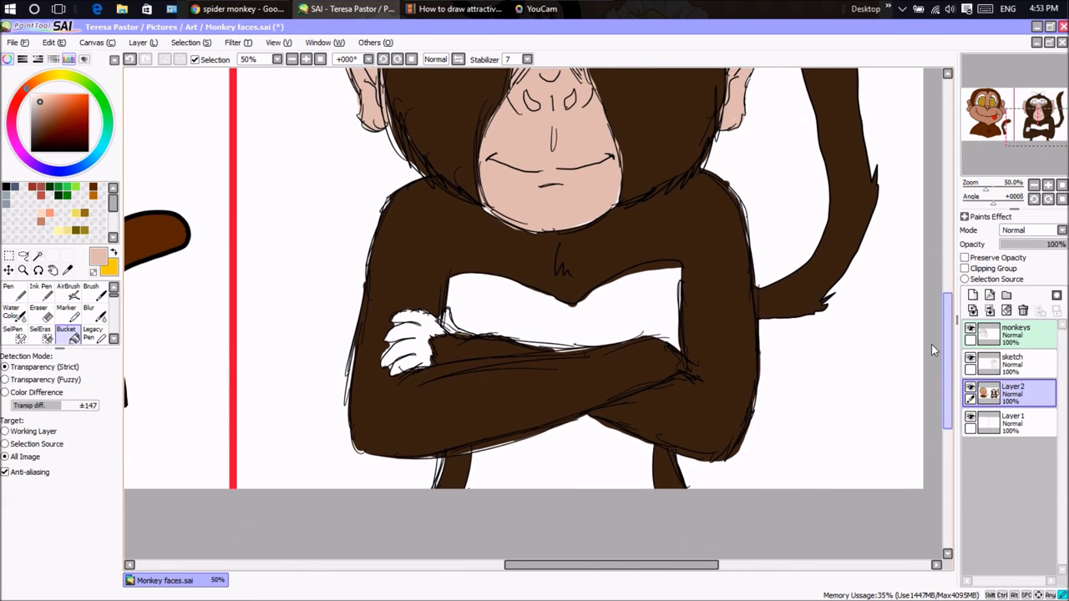
mouse_move(948, 321)
left_mouse_down()
mouse_move(944, 285)
mouse_move(946, 300)
left_mouse_up()
left_click(423, 398)
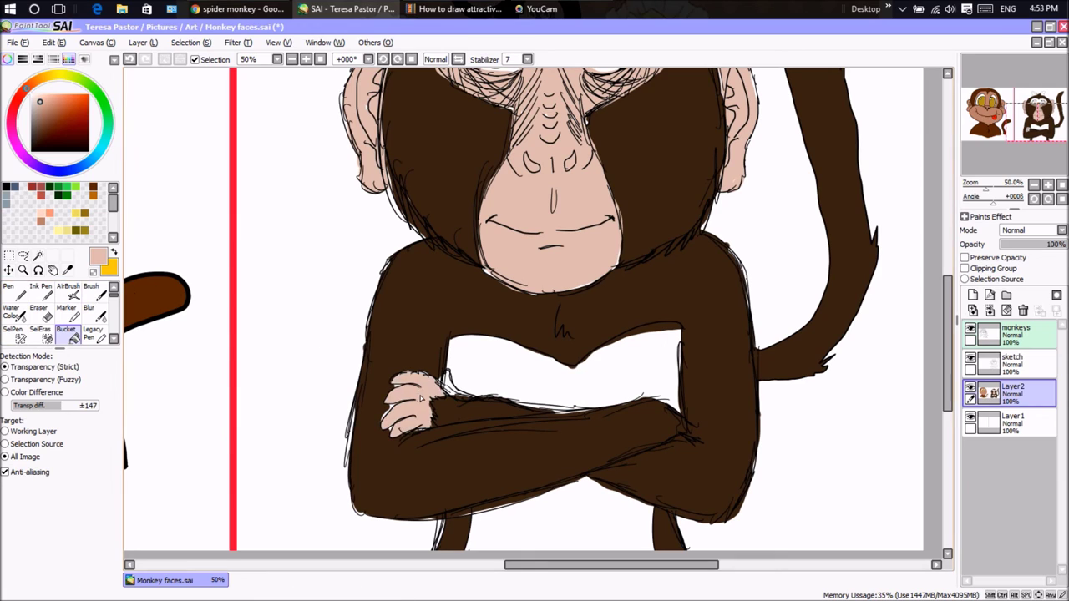
left_click(453, 390)
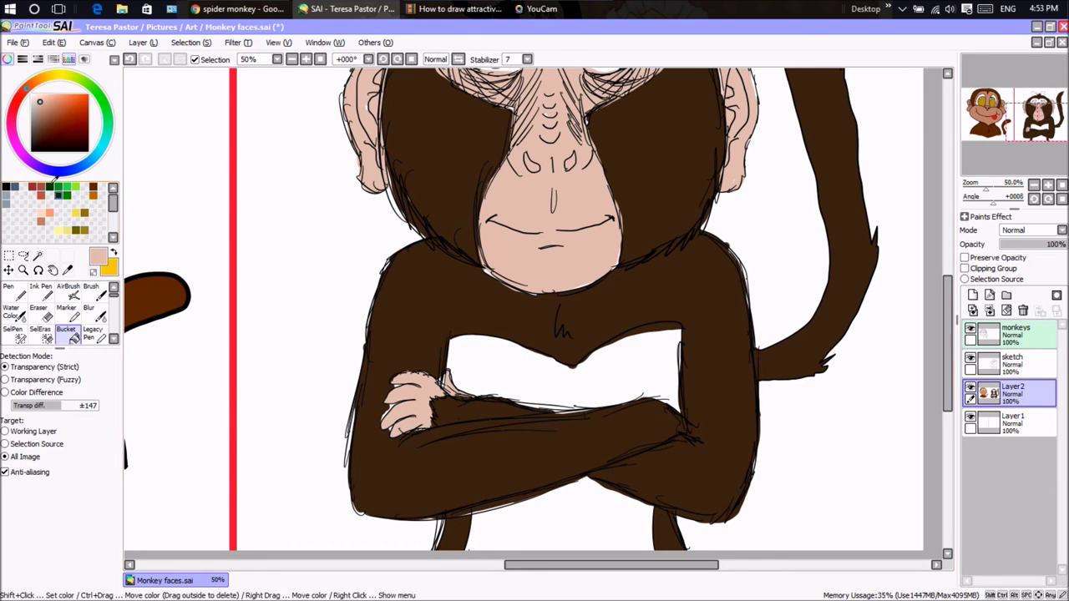
Choose a near-black brown and fill the chest patch above the crossed arms with it.
left_click(32, 144)
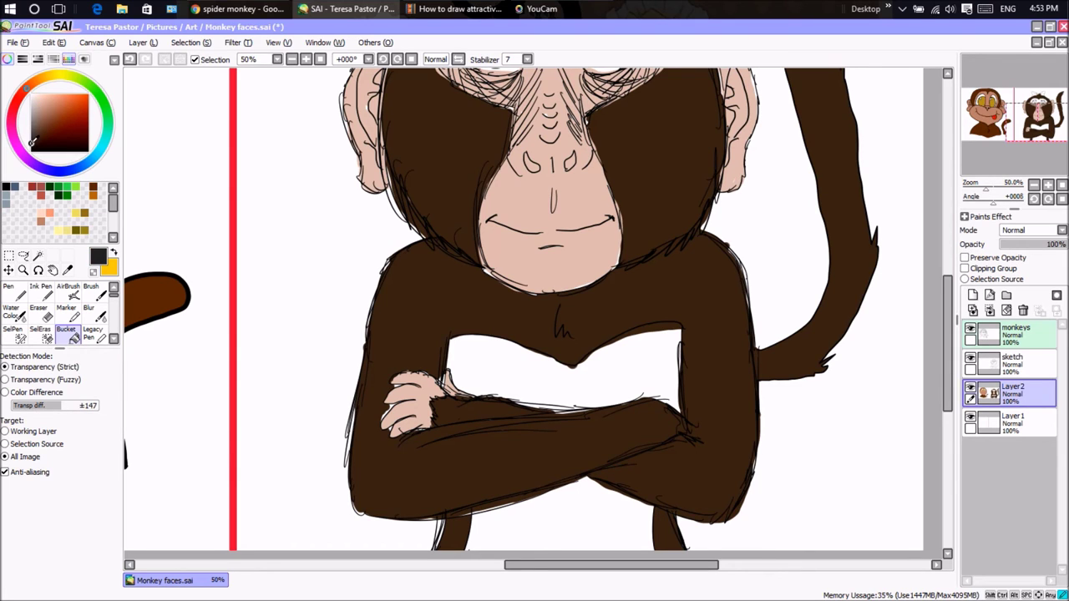
left_click(37, 134)
left_click(36, 143)
left_click(544, 384)
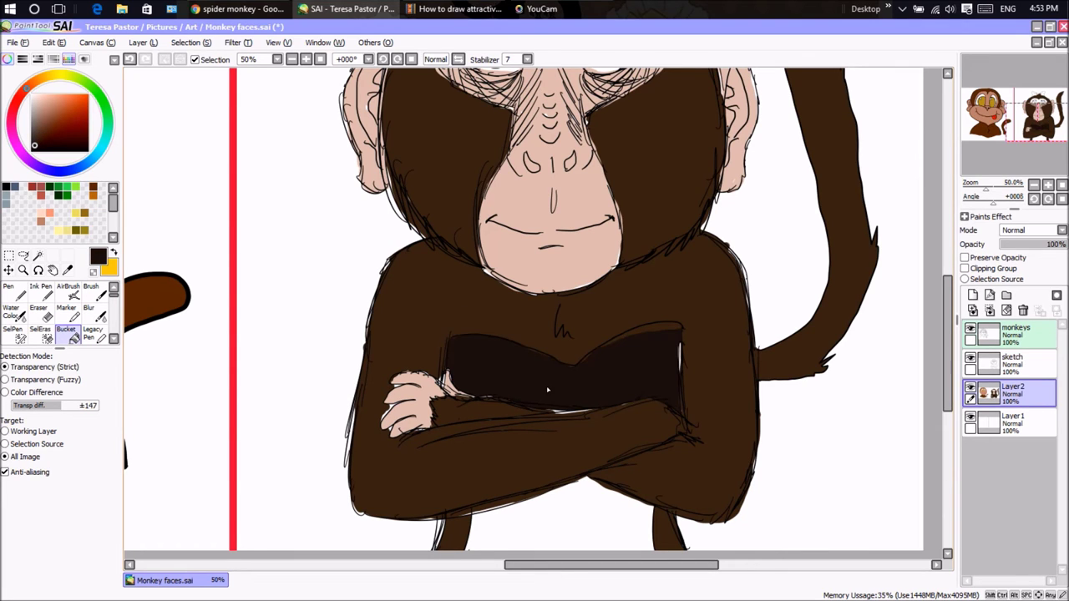
left_click(559, 506)
scroll(930, 365, "up", 3)
scroll(929, 391, "down", 4)
scroll(931, 359, "up", 4)
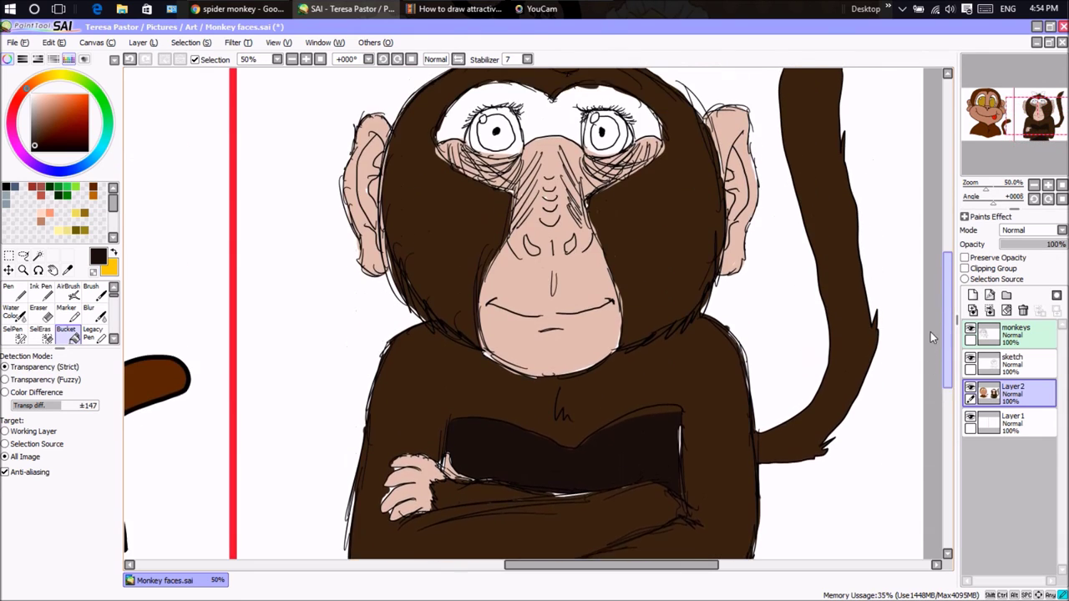
scroll(925, 321, "up", 1)
scroll(911, 373, "down", 4)
scroll(917, 334, "up", 3)
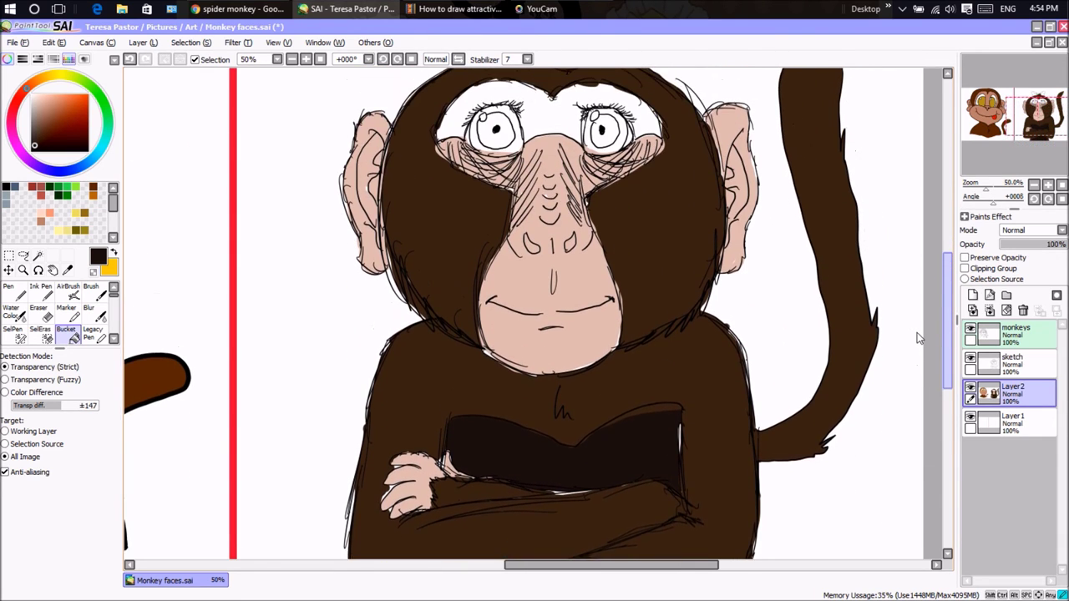
Choose a fully saturated magenta and fill the hair bow's left loop and knot with the Bucket.
scroll(915, 326, "up", 3)
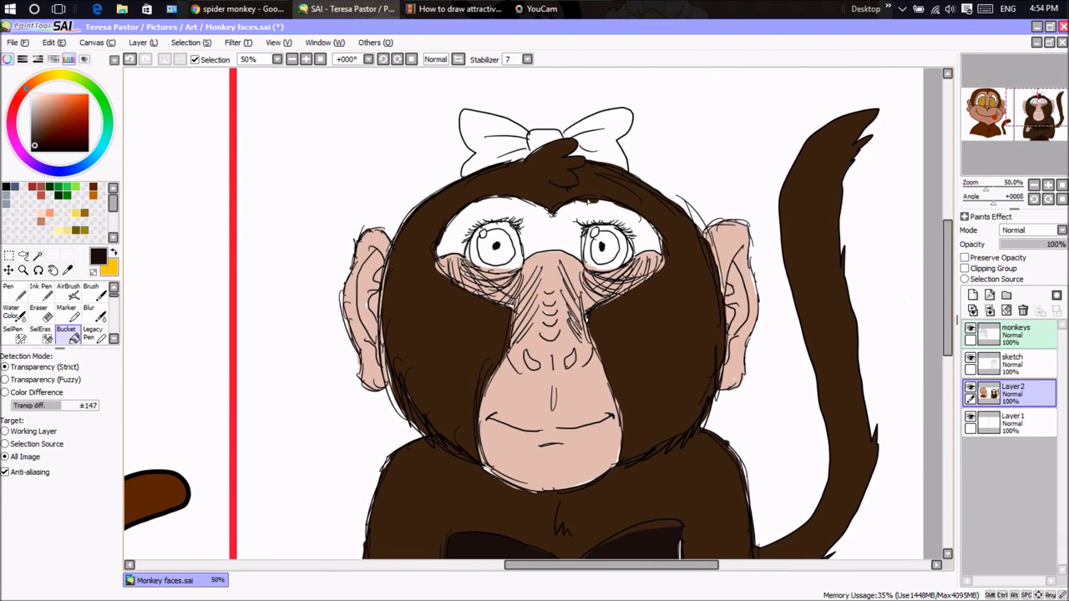
left_click(16, 145)
mouse_move(20, 156)
left_mouse_down()
mouse_move(31, 165)
mouse_move(22, 153)
left_mouse_up()
left_click_drag(59, 123, 88, 94)
left_click(492, 150)
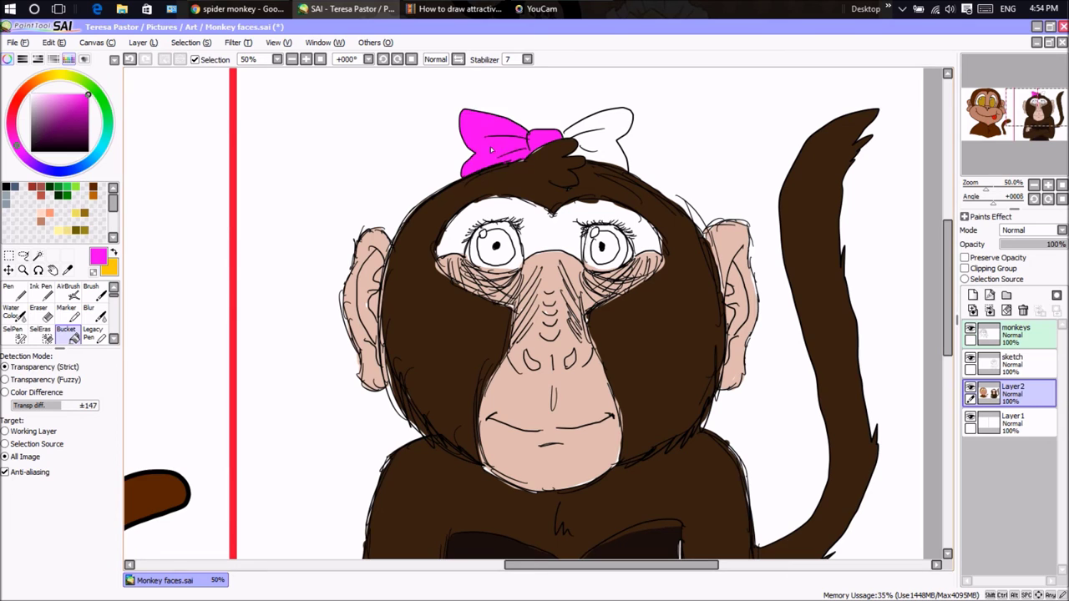
Colour the bow's open right loop in the same magenta by hand with a size 35 Pen, undoing the Bucket fill.
left_click(587, 131)
key("ctrl+z")
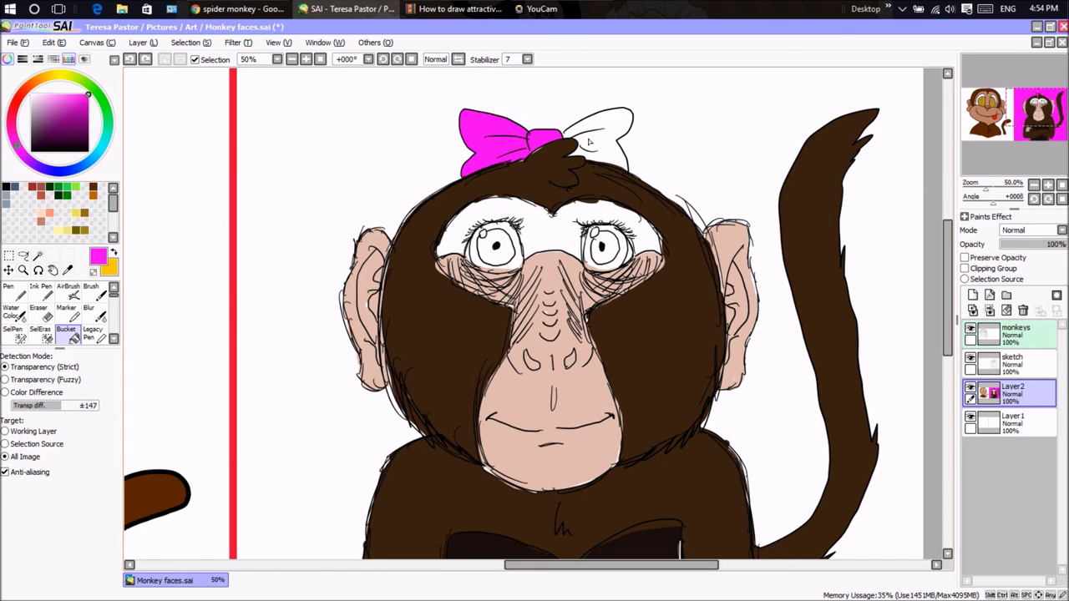
left_click(16, 298)
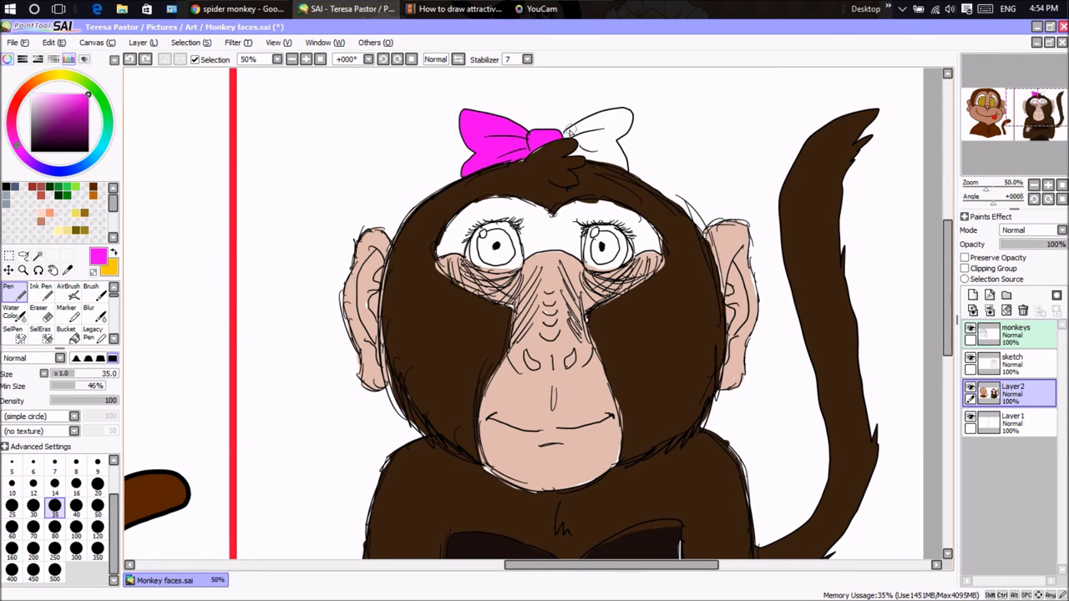
mouse_move(566, 138)
left_mouse_down()
mouse_move(631, 113)
mouse_move(617, 144)
mouse_move(624, 170)
mouse_move(624, 159)
mouse_move(583, 143)
mouse_move(574, 155)
mouse_move(591, 151)
mouse_move(591, 126)
mouse_move(612, 148)
mouse_move(607, 164)
mouse_move(596, 134)
mouse_move(577, 134)
mouse_move(626, 124)
left_mouse_up()
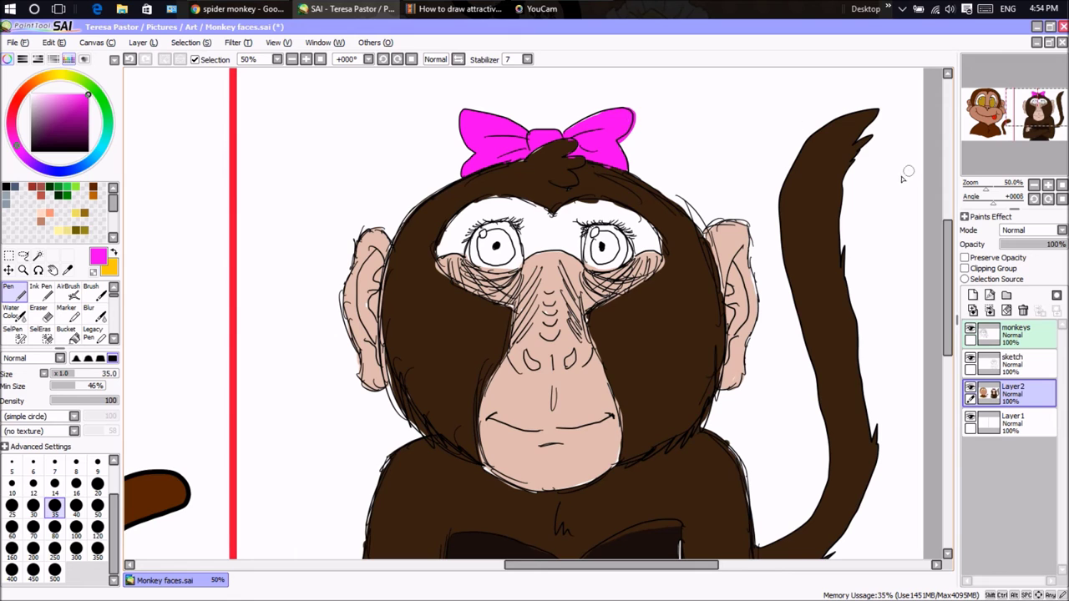
Darken the sampled face pink to a medium reddish brown and paint the brow area around both eyes with size 20 and 35 Pens.
mouse_move(947, 223)
left_mouse_down()
mouse_move(947, 288)
mouse_move(938, 240)
left_mouse_up()
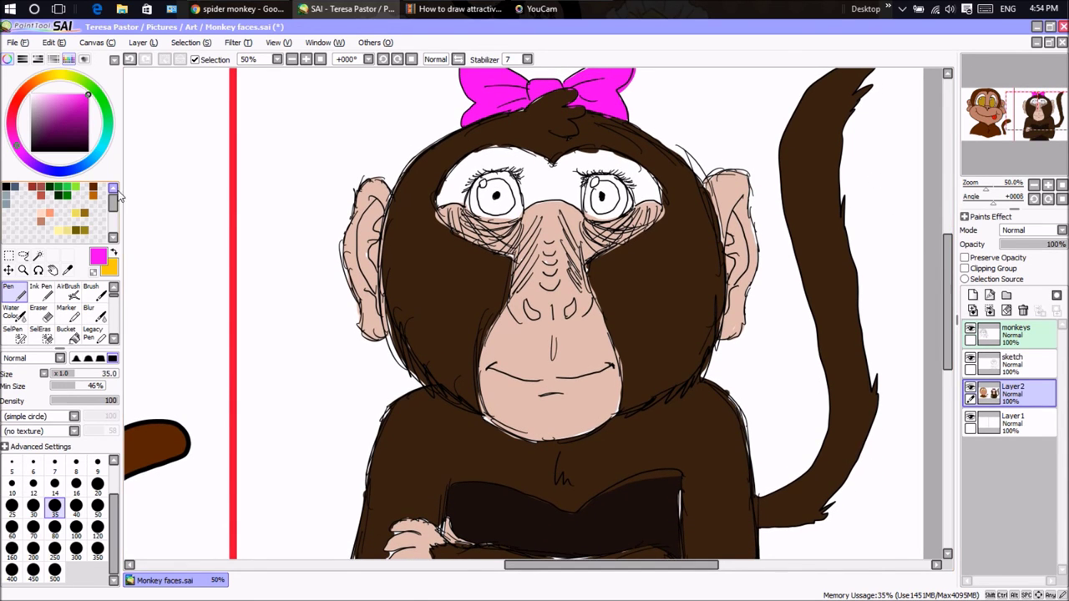
left_click(68, 270)
left_click(551, 209)
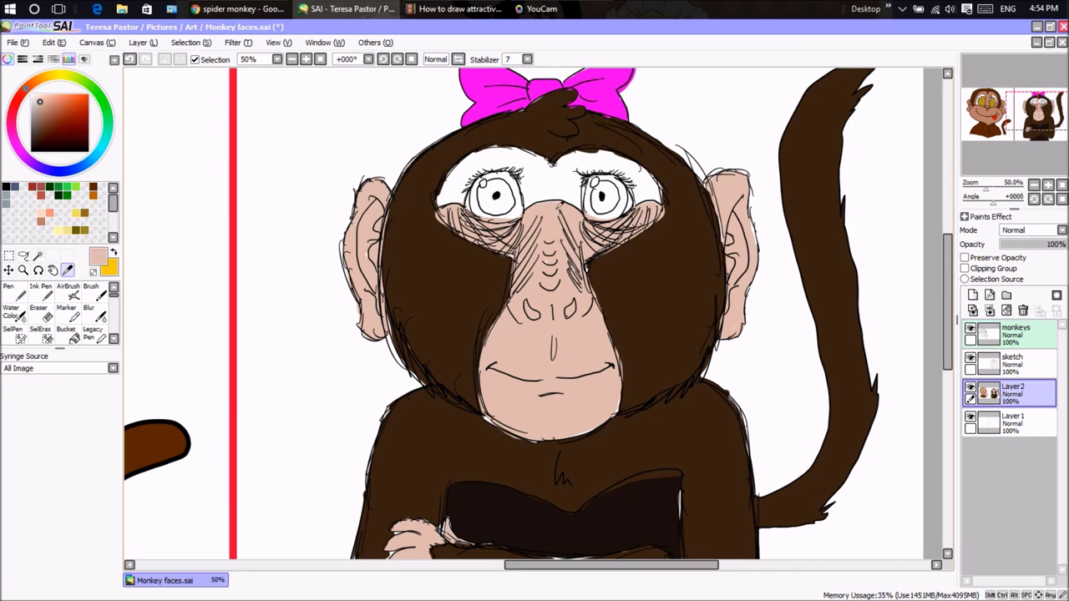
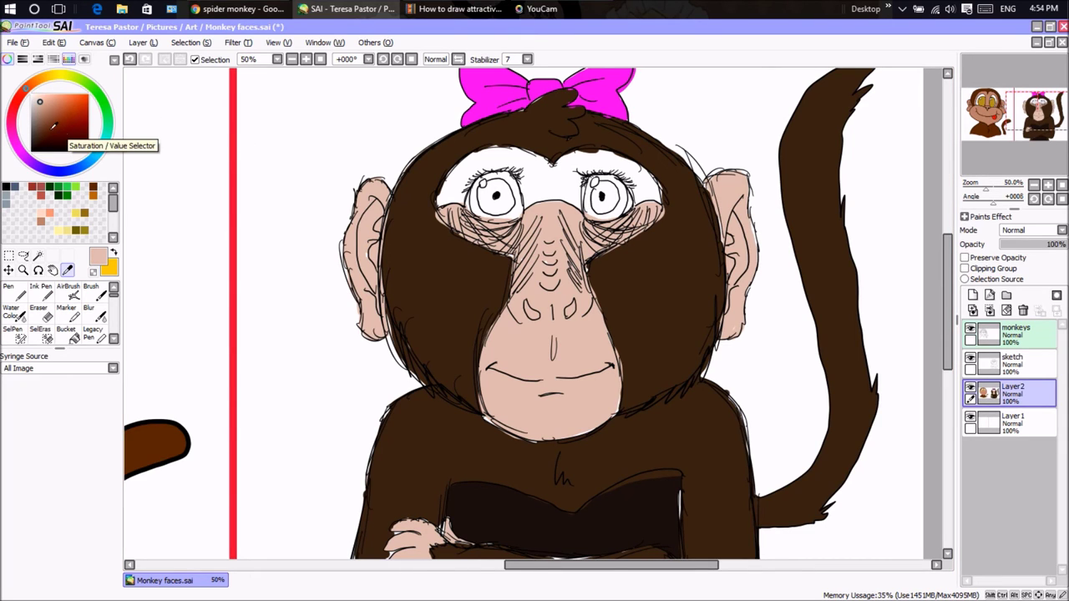
left_click_drag(42, 102, 52, 122)
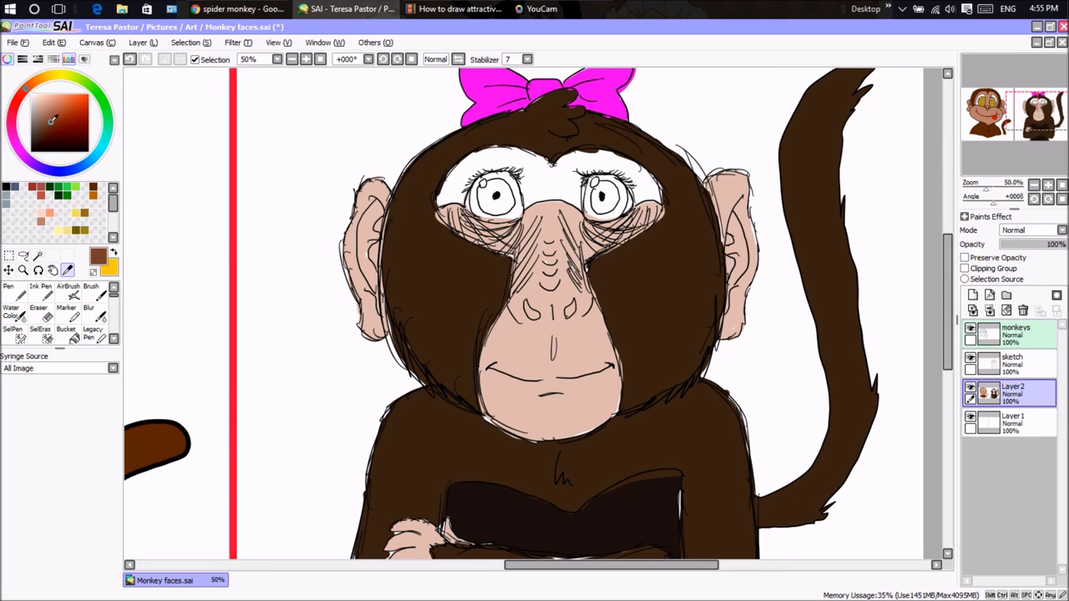
left_click(10, 290)
left_click(98, 484)
mouse_move(440, 206)
left_mouse_down()
mouse_move(464, 164)
mouse_move(498, 149)
mouse_move(549, 170)
mouse_move(590, 150)
mouse_move(621, 156)
mouse_move(655, 192)
mouse_move(637, 206)
left_mouse_up()
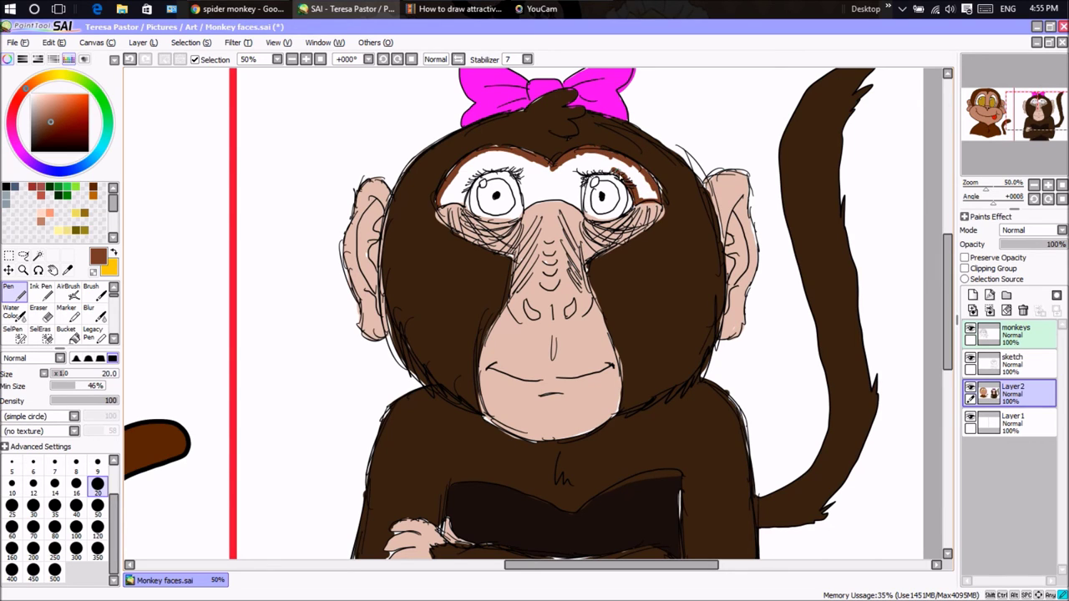
mouse_move(617, 173)
left_mouse_down()
mouse_move(578, 176)
mouse_move(583, 209)
mouse_move(532, 205)
mouse_move(517, 170)
mouse_move(482, 170)
mouse_move(460, 207)
mouse_move(443, 190)
mouse_move(458, 177)
mouse_move(461, 198)
mouse_move(489, 160)
mouse_move(517, 171)
mouse_move(526, 160)
mouse_move(527, 177)
mouse_move(538, 161)
mouse_move(550, 174)
mouse_move(579, 161)
left_mouse_up()
mouse_move(541, 190)
left_mouse_down()
mouse_move(532, 187)
mouse_move(564, 180)
mouse_move(577, 198)
left_mouse_up()
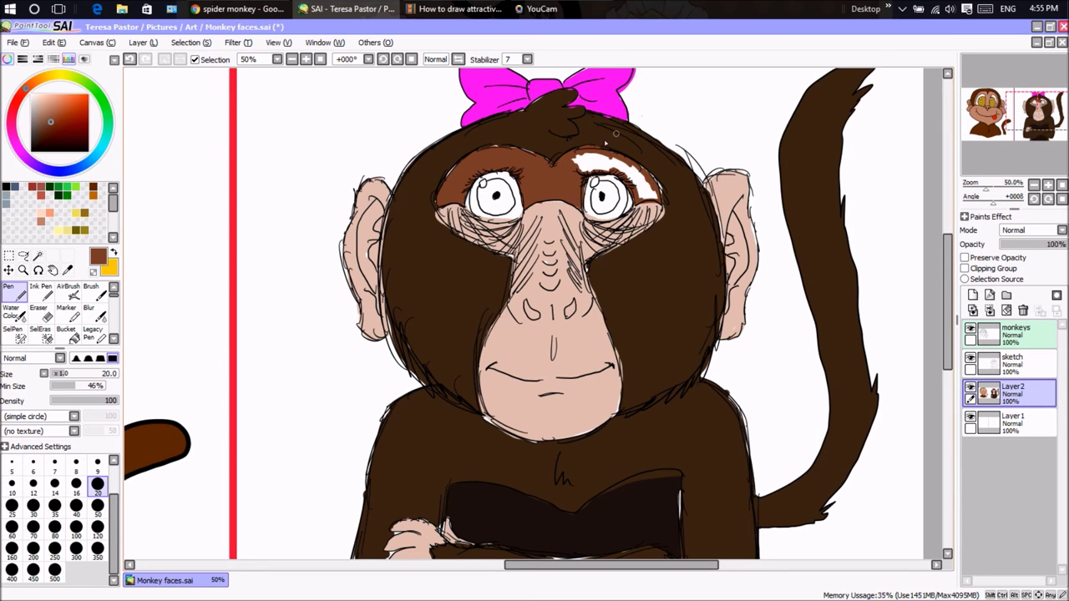
left_click(54, 506)
mouse_move(616, 171)
left_mouse_down()
mouse_move(585, 171)
mouse_move(581, 157)
mouse_move(620, 165)
mouse_move(651, 193)
mouse_move(643, 187)
left_mouse_up()
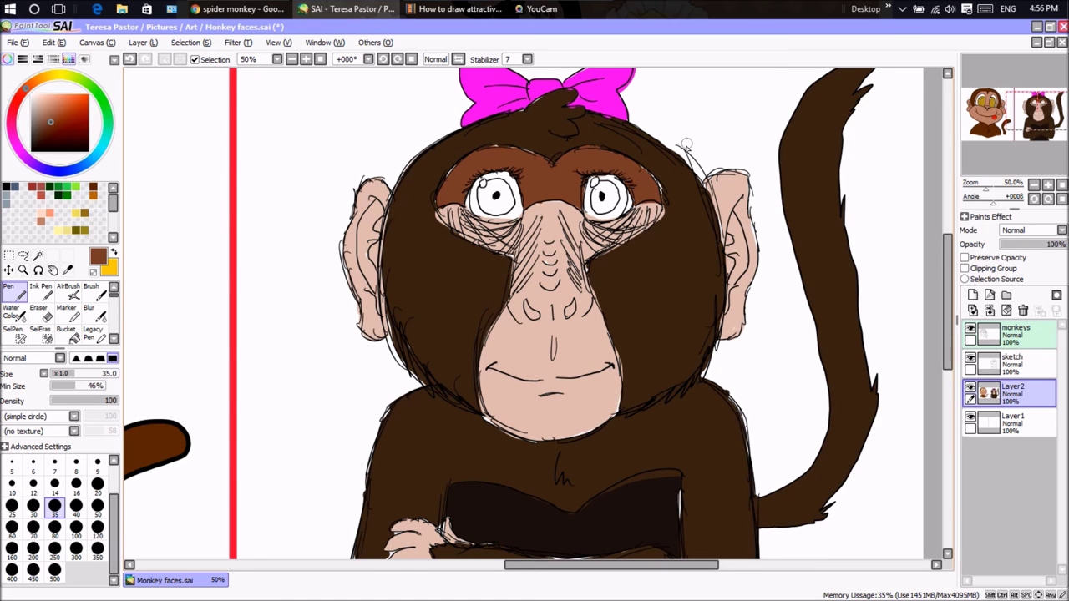
left_click(806, 140)
left_click_drag(539, 573, 476, 573)
left_click(68, 269)
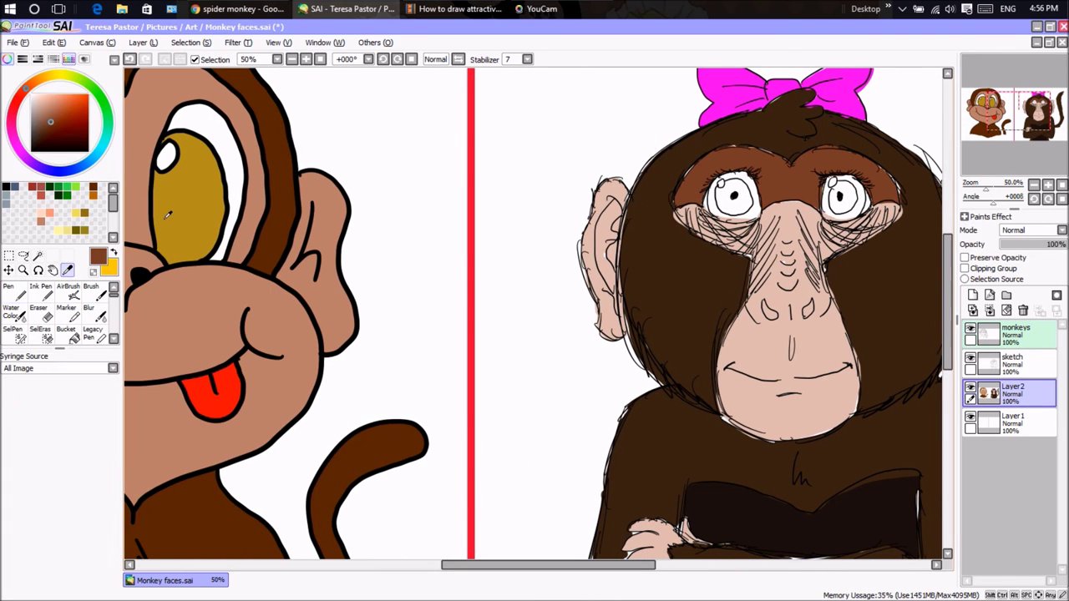
left_click(161, 224)
left_click_drag(509, 564, 556, 561)
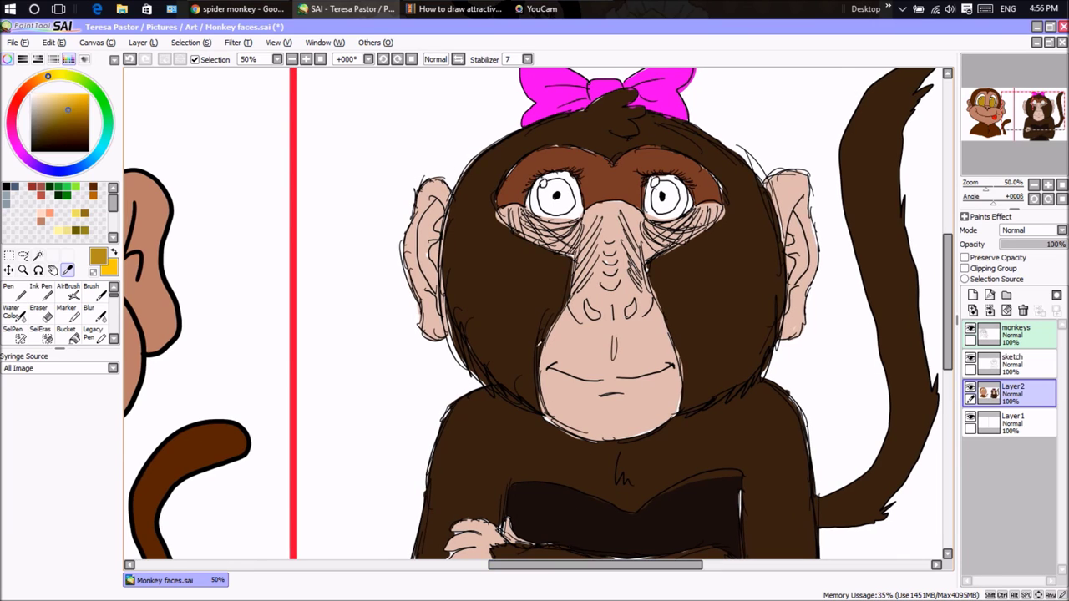
Choose the bright green swatch and paint both of the second monkey's irises with a size 35 Pen, leaving pupils and highlights uncovered.
left_click(75, 188)
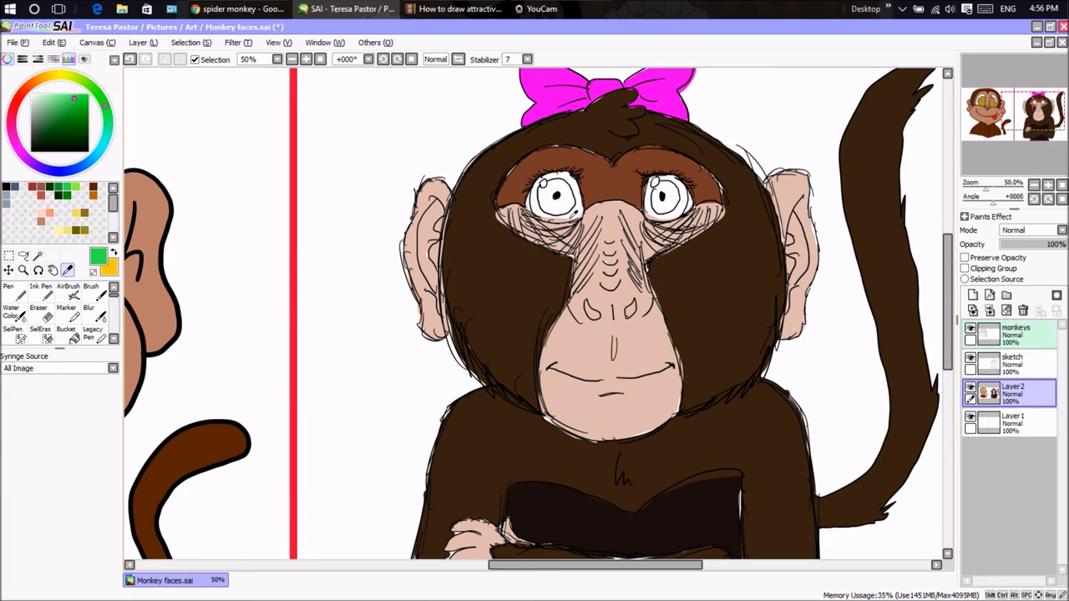
left_click(13, 291)
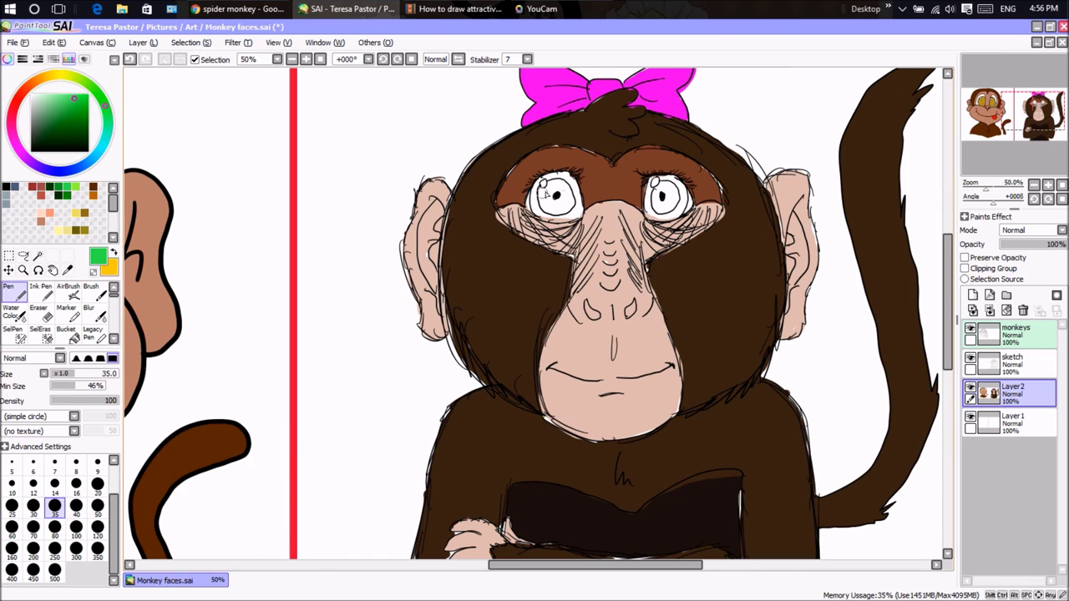
left_click(306, 60)
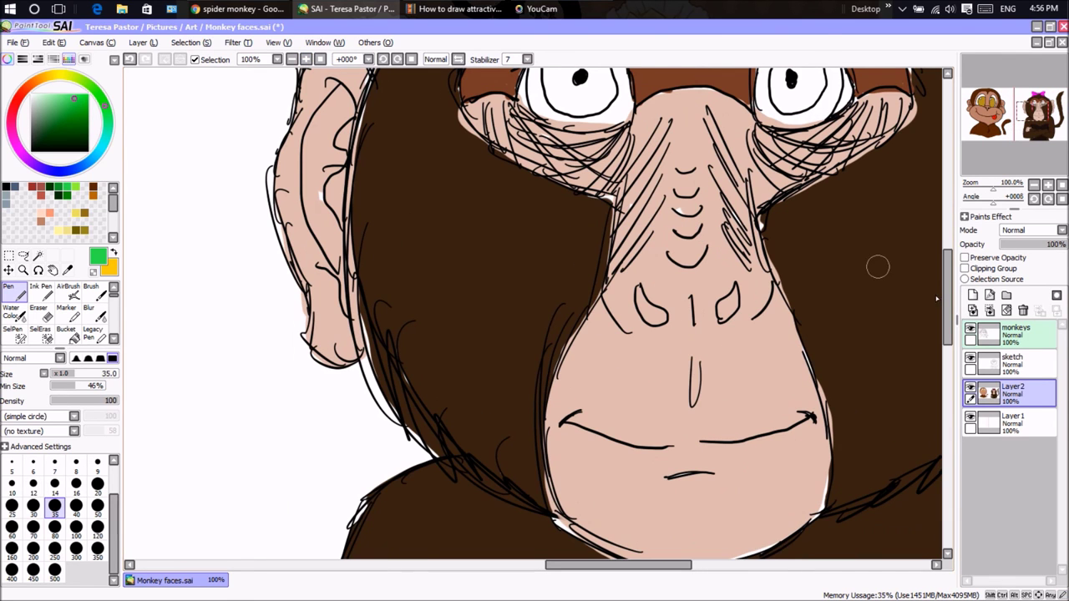
scroll(949, 301, "up", 1)
scroll(949, 301, "up", 3)
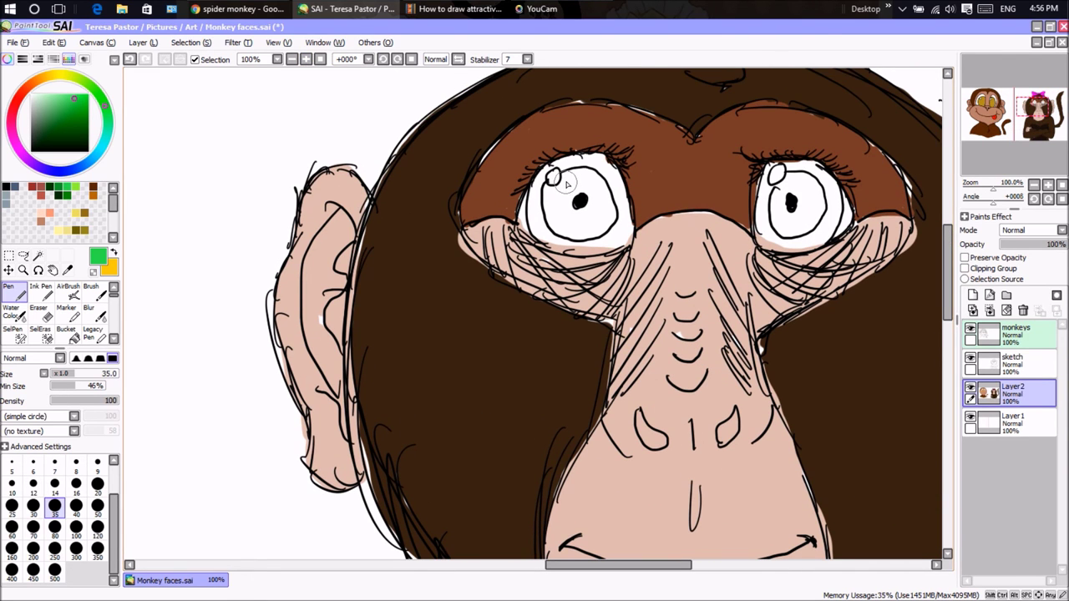
mouse_move(566, 178)
left_mouse_down()
mouse_move(557, 225)
mouse_move(579, 232)
mouse_move(615, 217)
mouse_move(598, 179)
mouse_move(571, 177)
mouse_move(597, 199)
mouse_move(556, 206)
left_mouse_up()
mouse_move(795, 188)
left_mouse_down()
mouse_move(787, 175)
mouse_move(822, 210)
mouse_move(795, 234)
mouse_move(772, 215)
mouse_move(775, 177)
mouse_move(793, 192)
mouse_move(792, 211)
left_mouse_up()
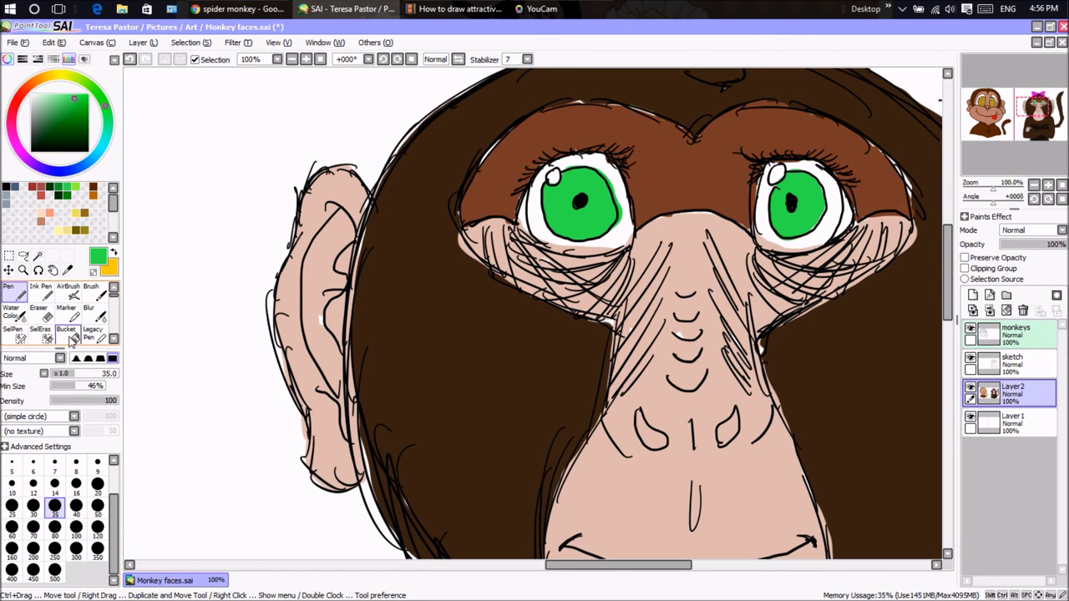
Fill the areas around the green irises in both eyes with black using the Bucket.
left_click(62, 333)
left_click(31, 151)
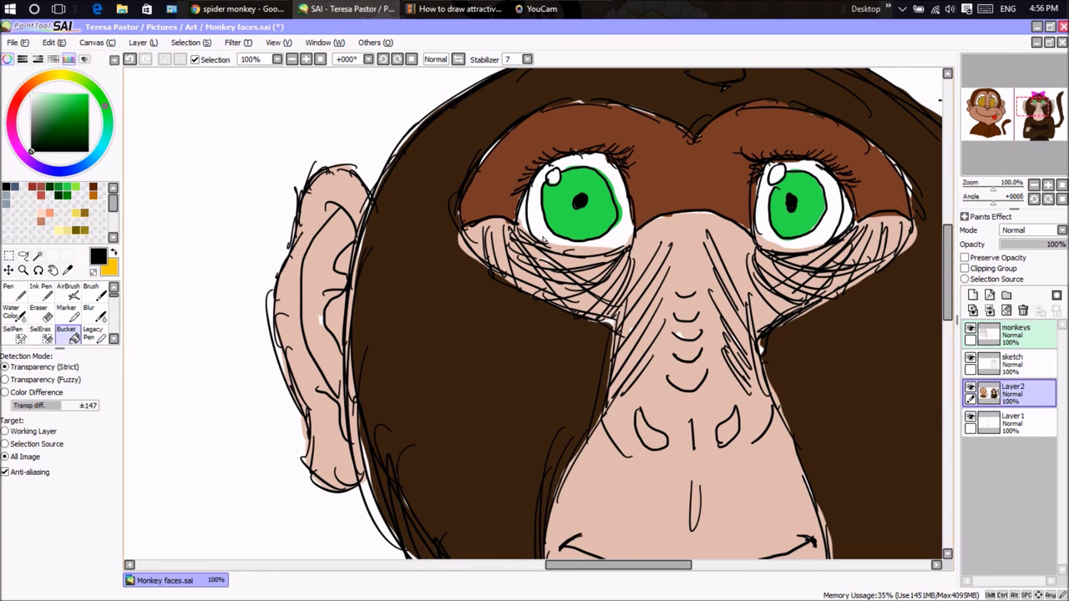
left_click(546, 236)
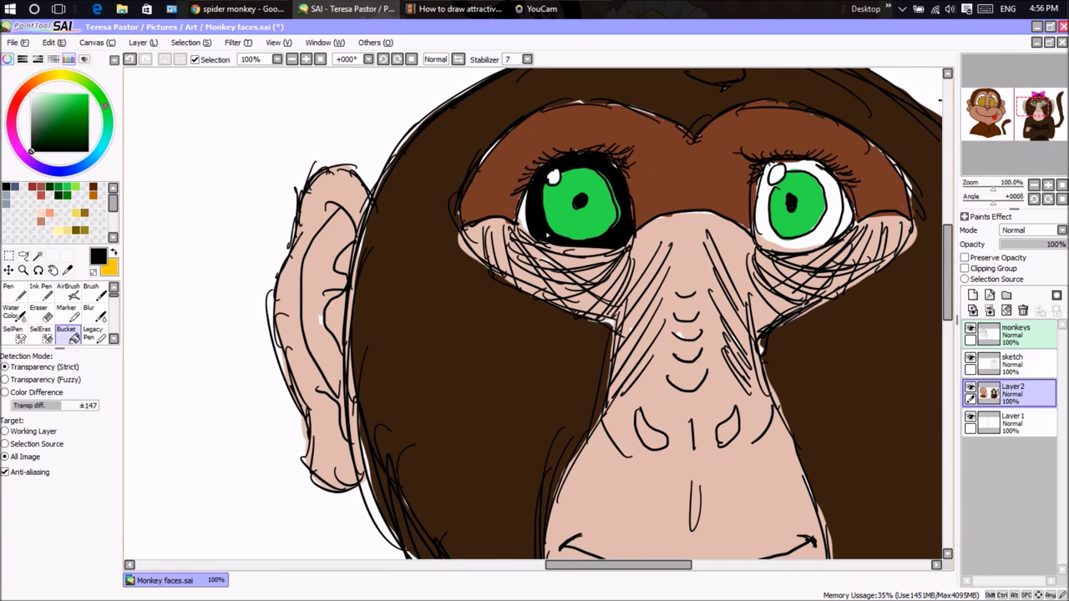
left_click(763, 218)
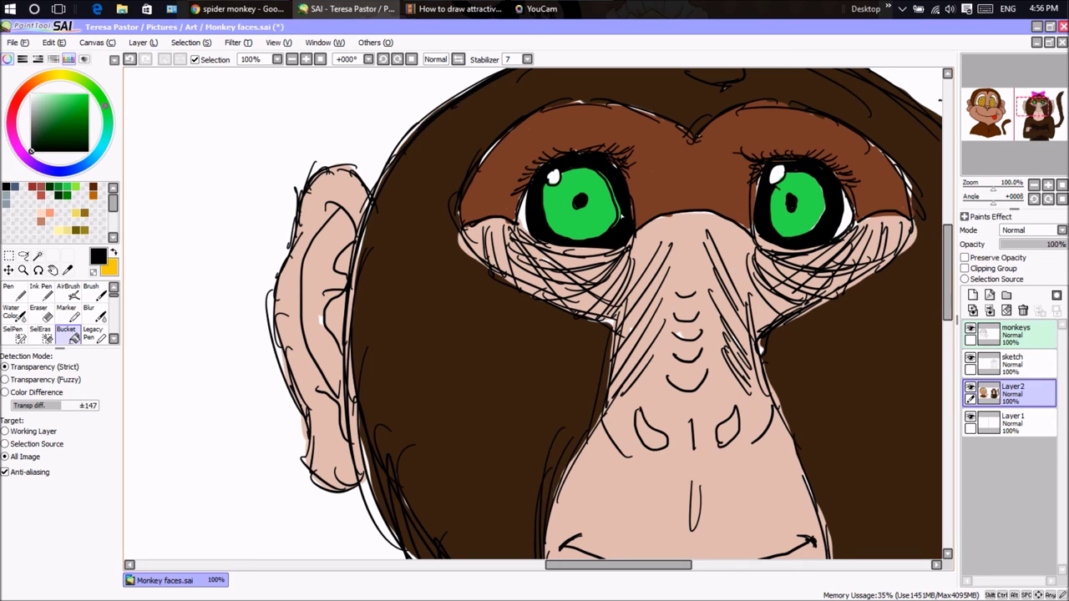
Fill the stray spot beside the left eye's iris with black, switching the Bucket's detection mode to Color Difference and undoing unwanted fills.
left_click(619, 214)
key("ctrl+z")
key("ctrl+y")
key("ctrl+z")
left_click(30, 392)
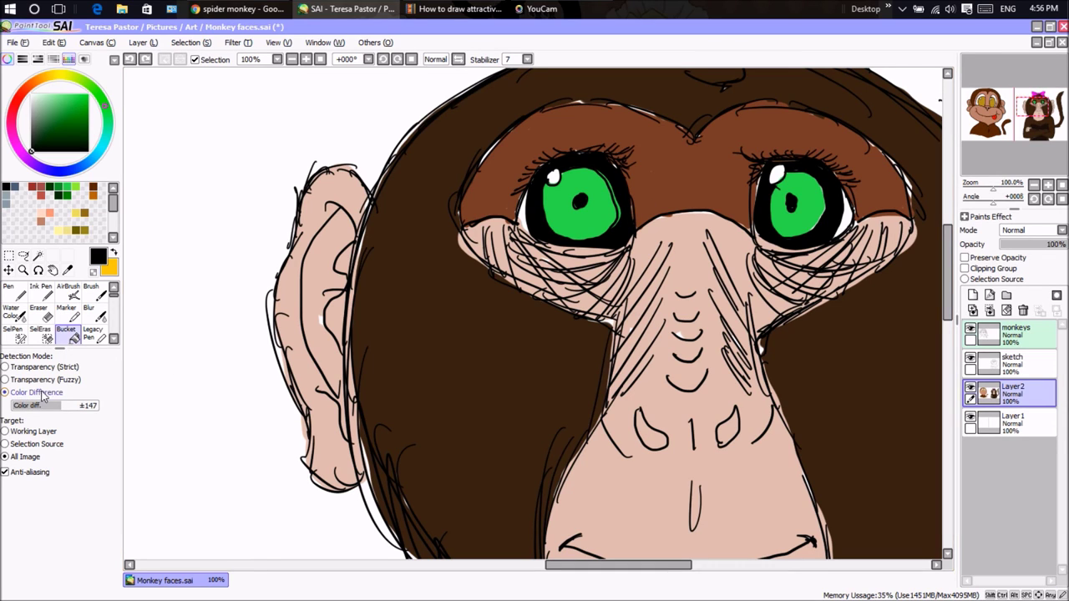
left_click(619, 213)
left_click(619, 213)
key("ctrl+z")
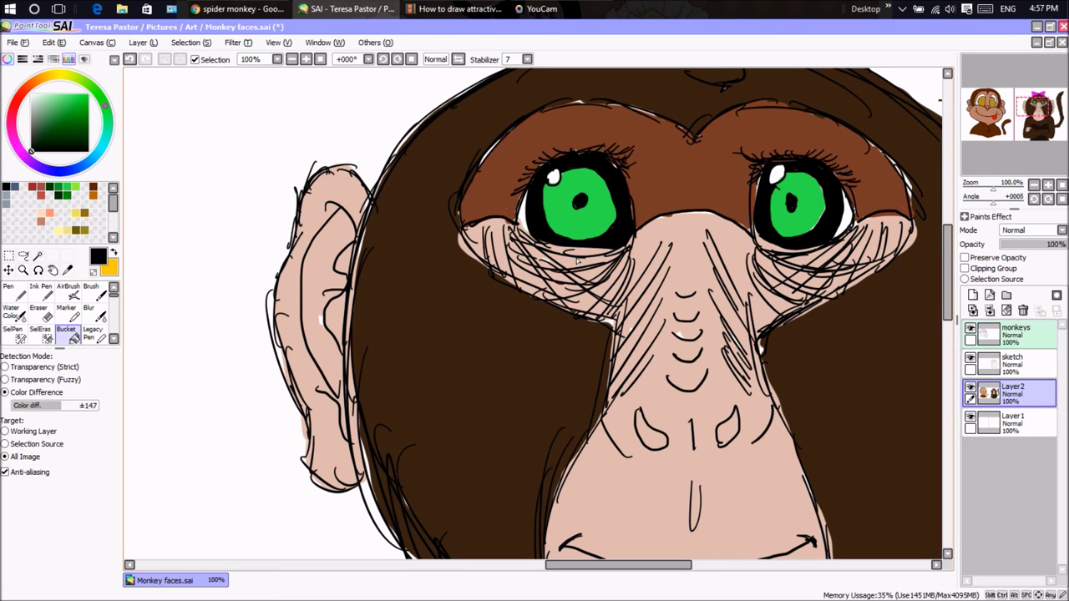
Examine both coloured monkeys side by side on the whole canvas.
left_click_drag(573, 568, 595, 568)
left_click(292, 59)
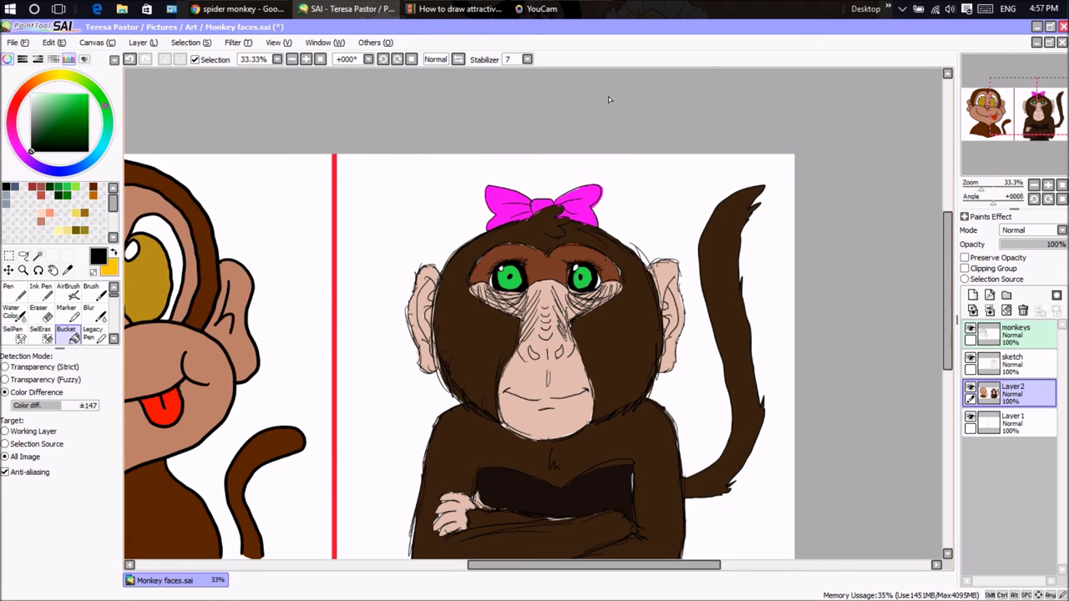
left_click_drag(942, 221, 940, 241)
left_click_drag(585, 574, 519, 558)
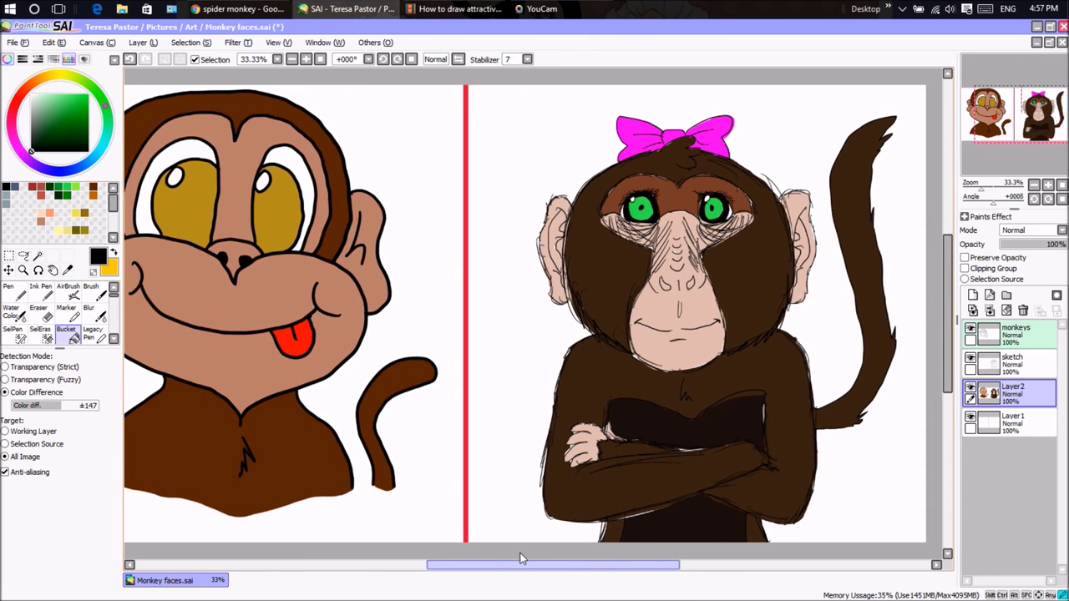
left_click_drag(554, 565, 551, 554)
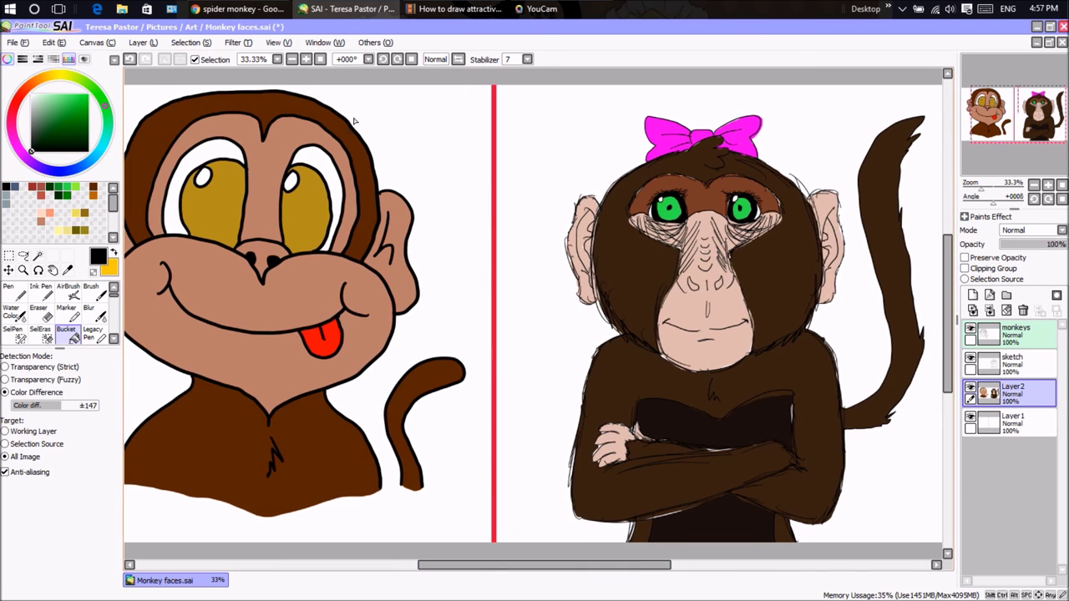
left_click(294, 60)
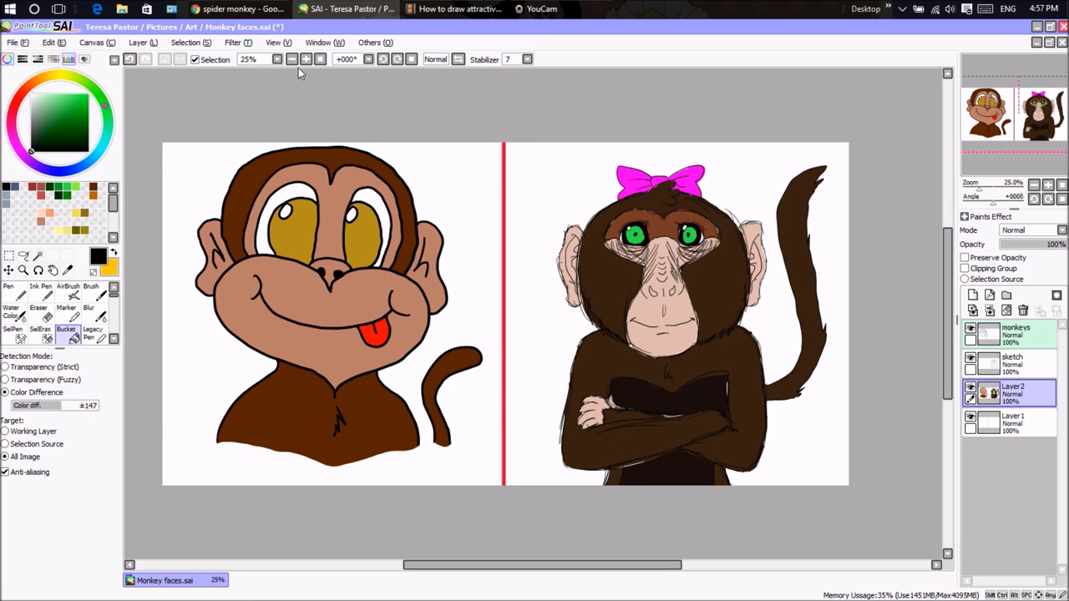
left_click(24, 270)
left_click_drag(158, 138, 855, 490)
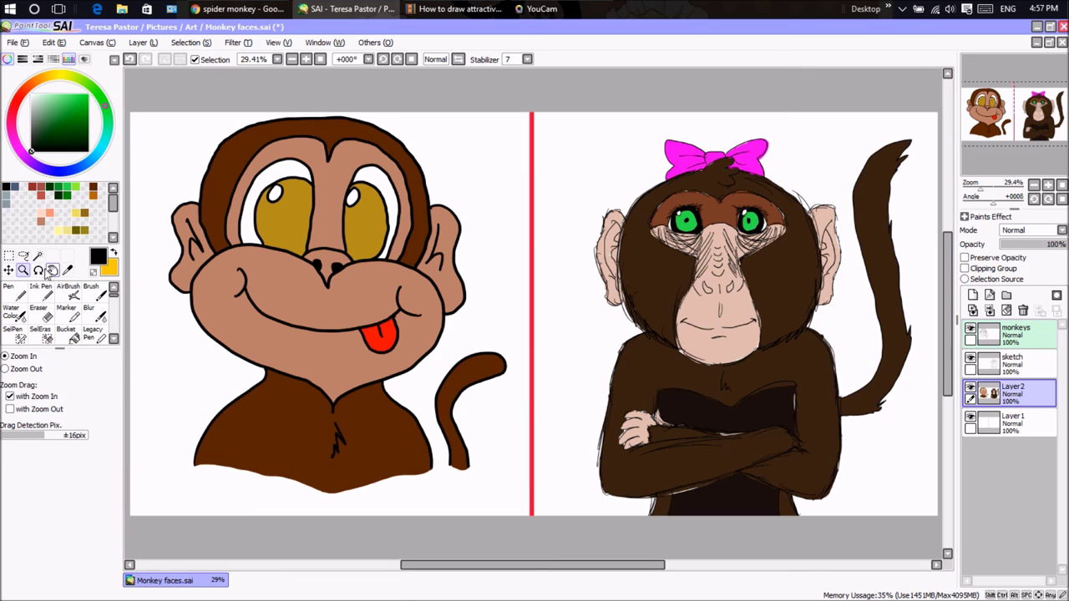
Handwrite "4 u daddy" in black with a size 20 Pen beside the cartoon monkey's head, undoing the first attempt.
left_click(12, 289)
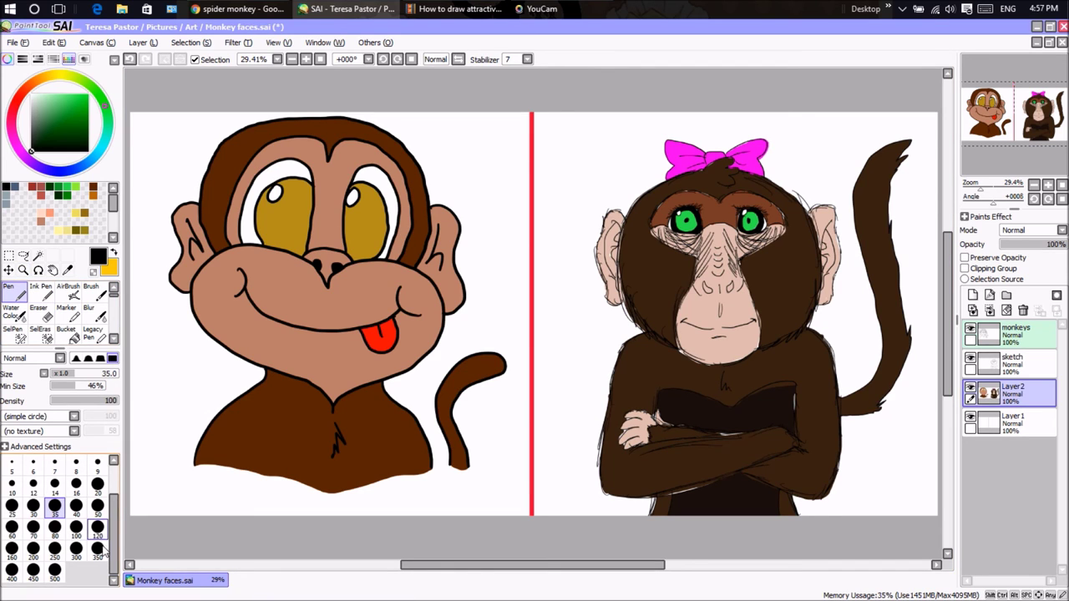
left_click(98, 527)
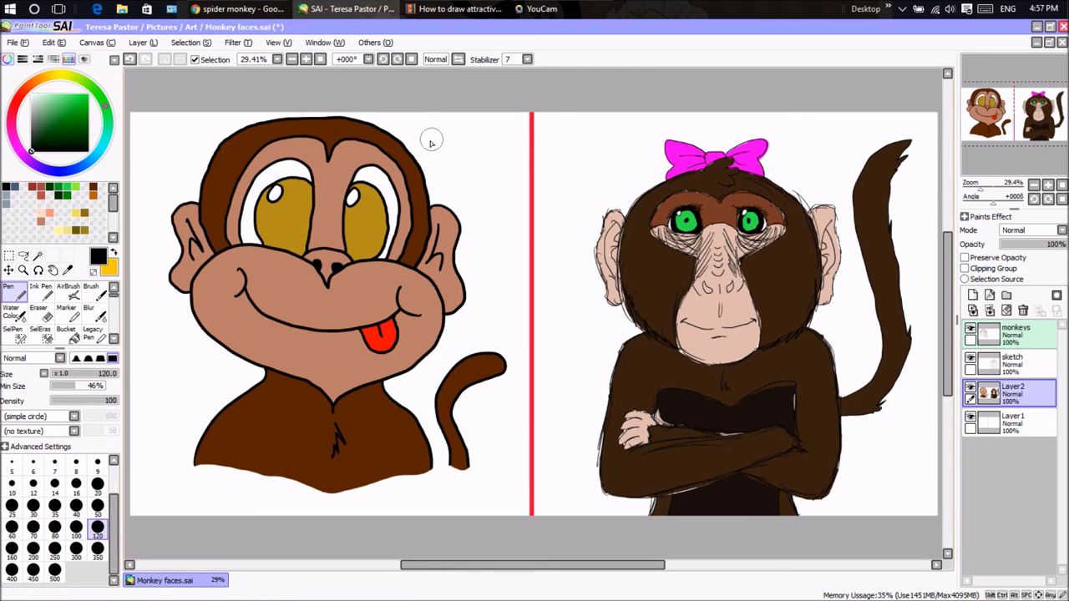
left_click(97, 484)
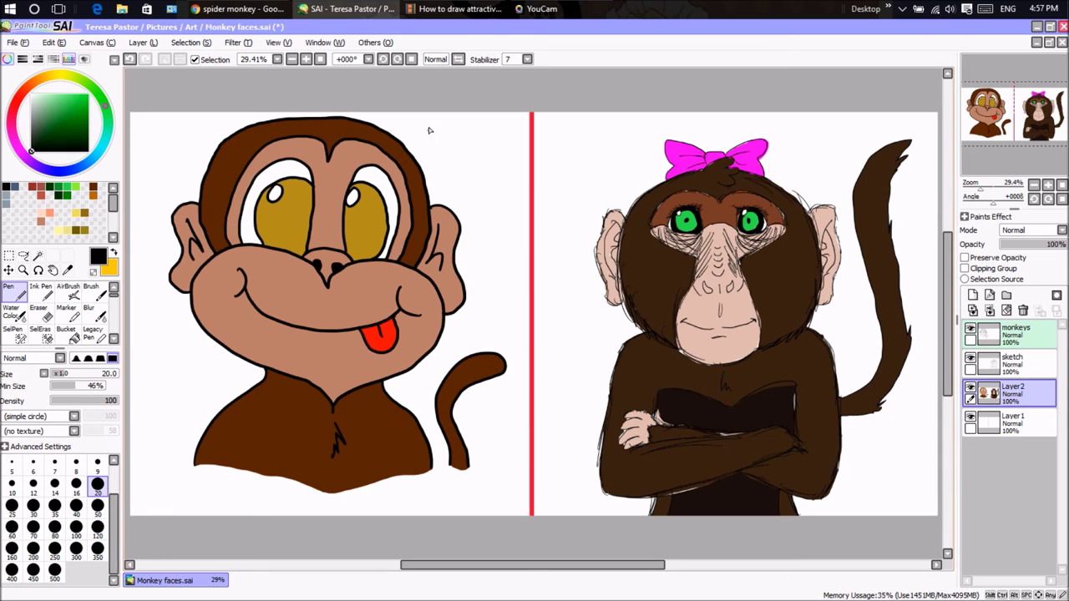
mouse_move(428, 126)
left_mouse_down()
mouse_move(425, 154)
mouse_move(456, 155)
left_mouse_up()
key("ctrl+z")
key("ctrl+z")
key("ctrl+z")
mouse_move(430, 119)
left_mouse_down()
mouse_move(439, 144)
mouse_move(477, 127)
mouse_move(479, 141)
mouse_move(443, 170)
left_mouse_up()
mouse_move(445, 148)
left_mouse_down()
mouse_move(475, 154)
mouse_move(479, 175)
mouse_move(495, 195)
left_mouse_up()
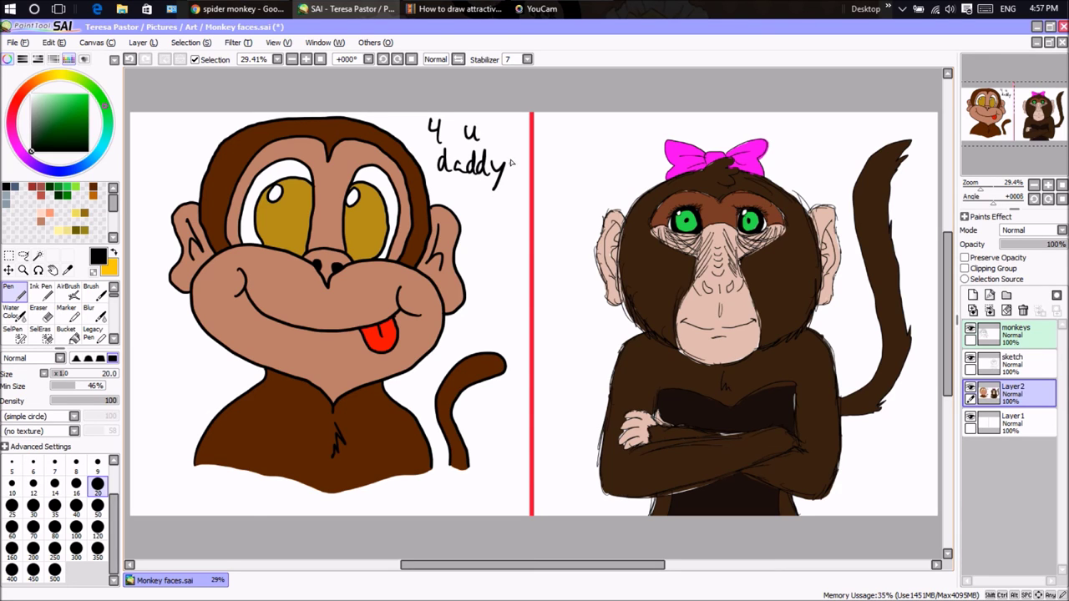
Handwrite "Lola" beside the second monkey's bow and draw a scalloped cloud outline around the lettering.
left_click_drag(507, 573, 533, 572)
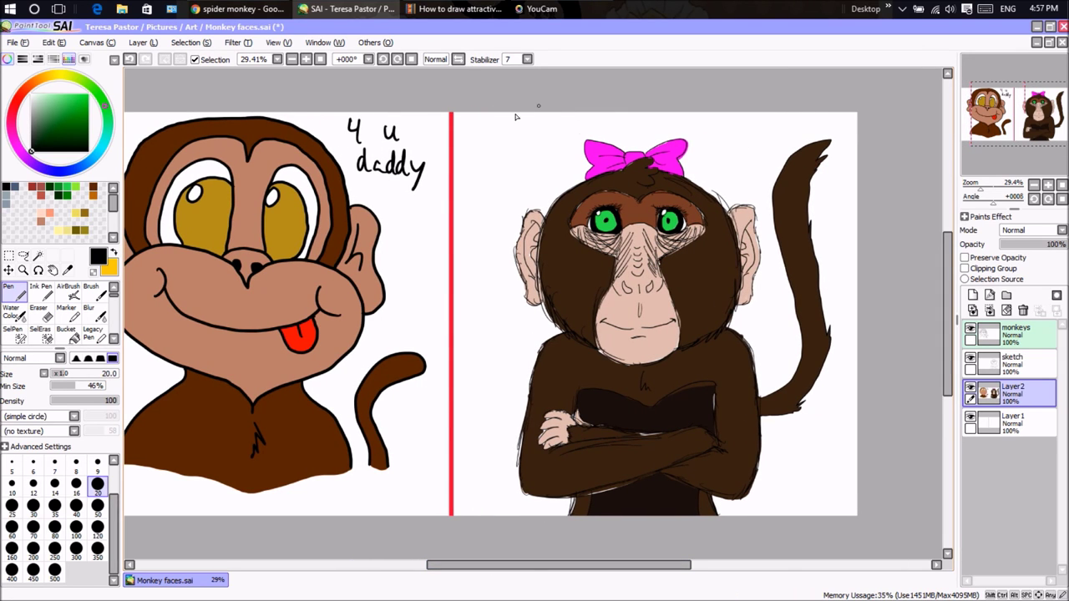
mouse_move(477, 127)
left_mouse_down()
mouse_move(481, 157)
mouse_move(505, 154)
left_mouse_up()
mouse_move(523, 137)
left_mouse_down()
mouse_move(509, 147)
mouse_move(557, 135)
mouse_move(559, 149)
left_mouse_up()
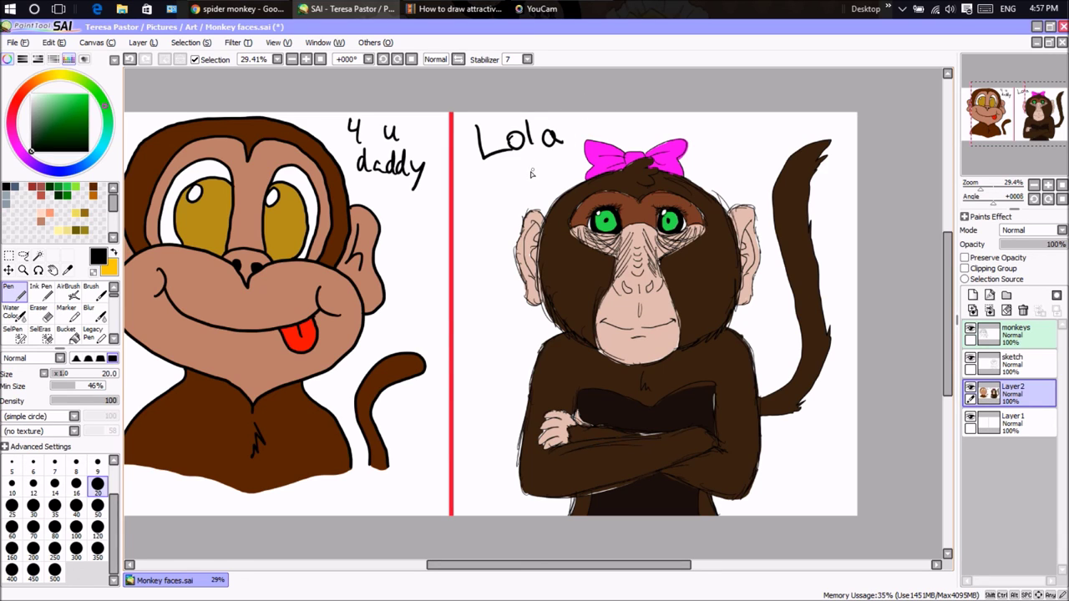
mouse_move(464, 181)
left_mouse_down()
mouse_move(571, 154)
mouse_move(586, 118)
left_mouse_up()
Draw a small black heart outline beside the head of each monkey.
mouse_move(730, 178)
left_mouse_down()
mouse_move(758, 145)
mouse_move(726, 180)
left_mouse_up()
scroll(476, 451, "left", 4)
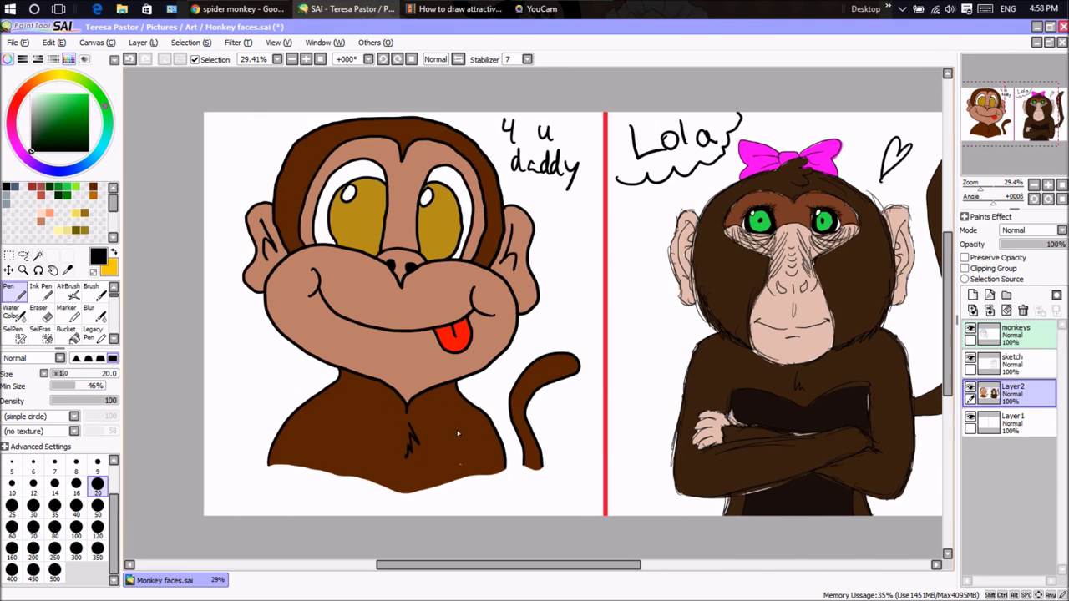
left_click_drag(227, 169, 246, 166)
Save the drawing, and save a PNG copy named Monkey faces with the 24bpp RGB pixel format.
left_click(20, 43)
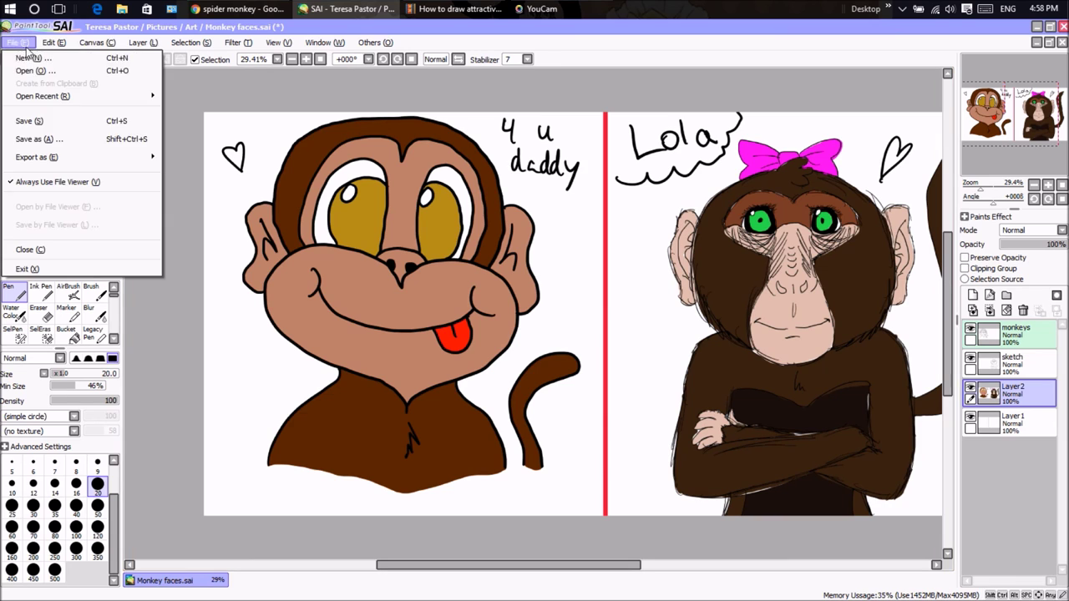
left_click(46, 120)
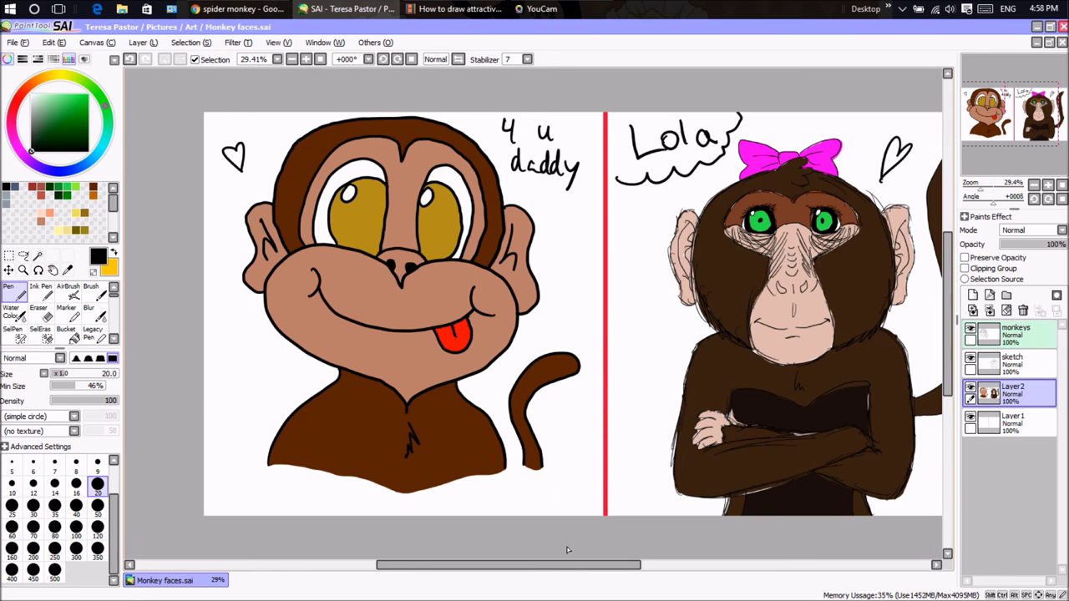
left_click_drag(552, 566, 573, 580)
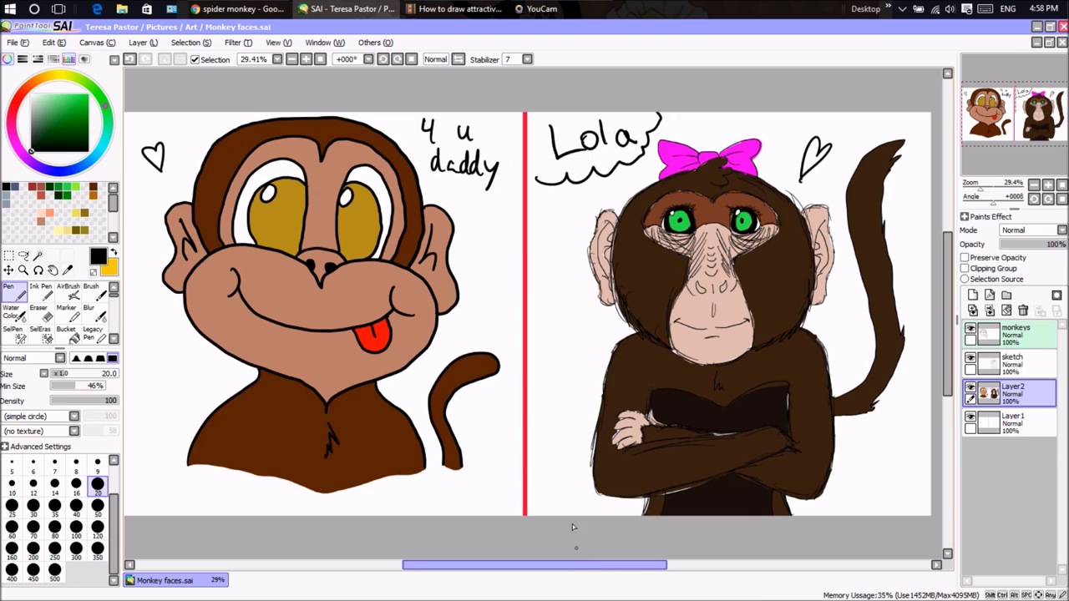
left_click(17, 42)
left_click(48, 138)
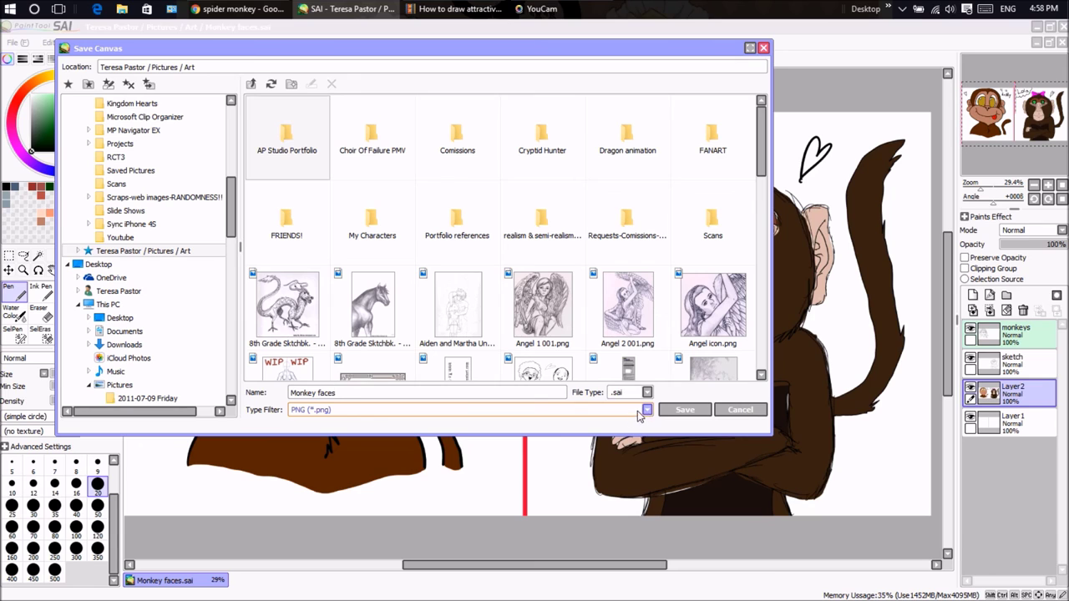
left_click(647, 391)
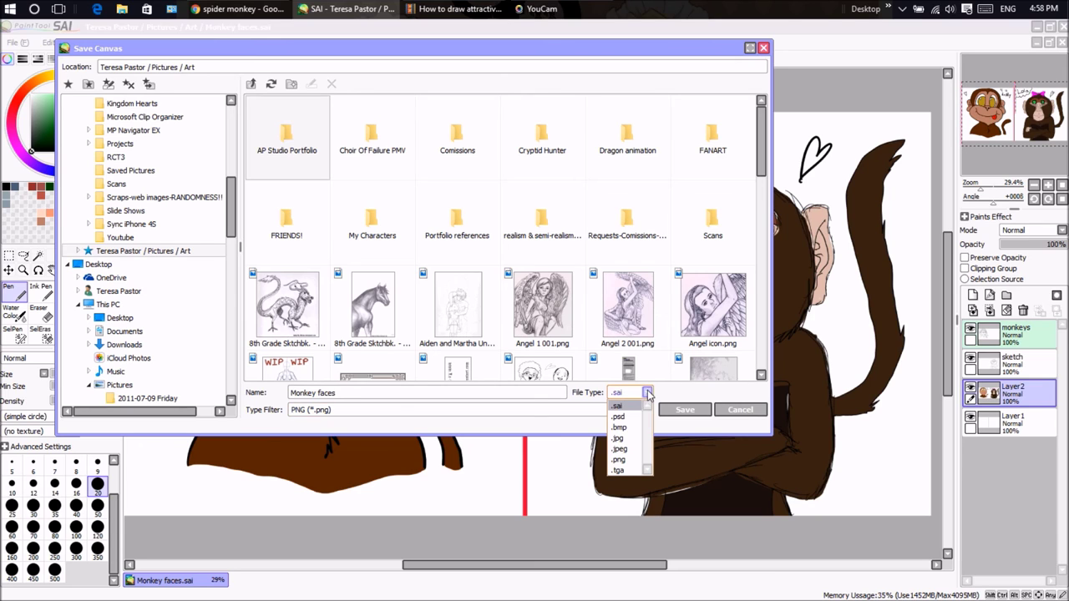
left_click(632, 459)
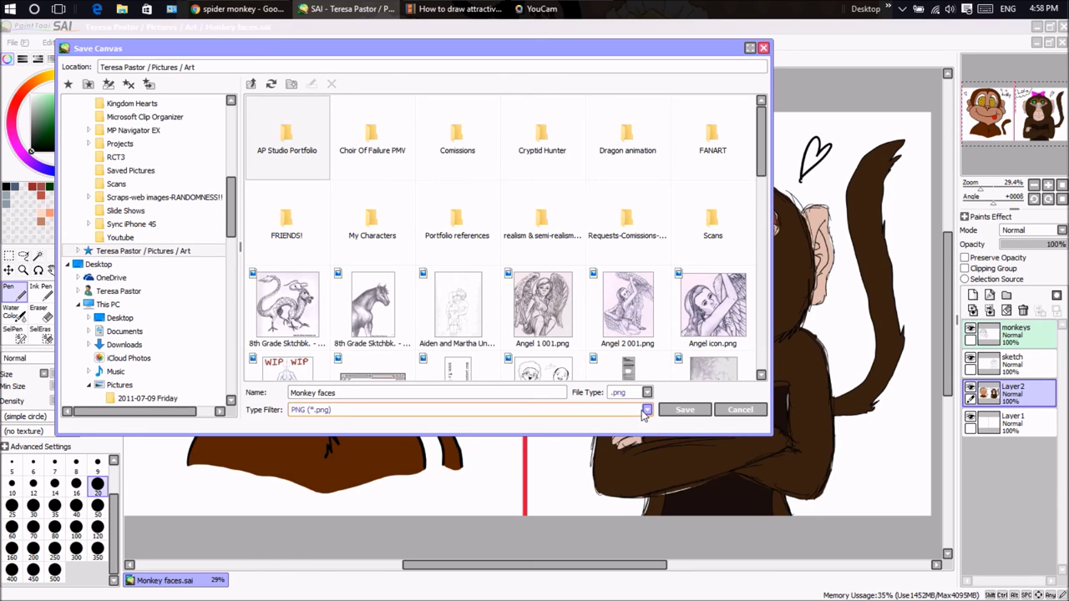
left_click(686, 411)
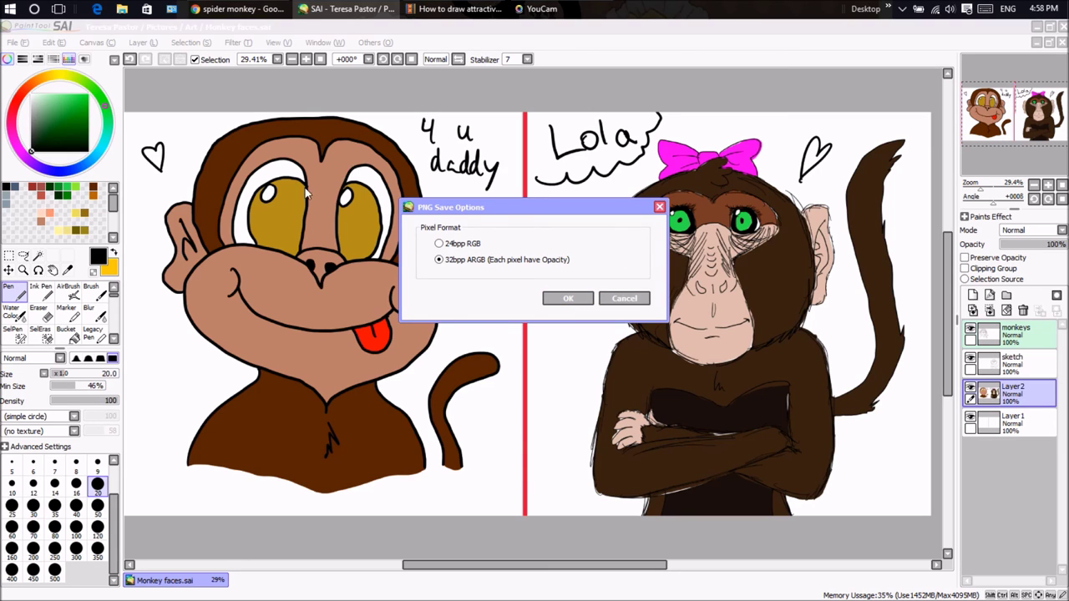
left_click(443, 245)
left_click(568, 299)
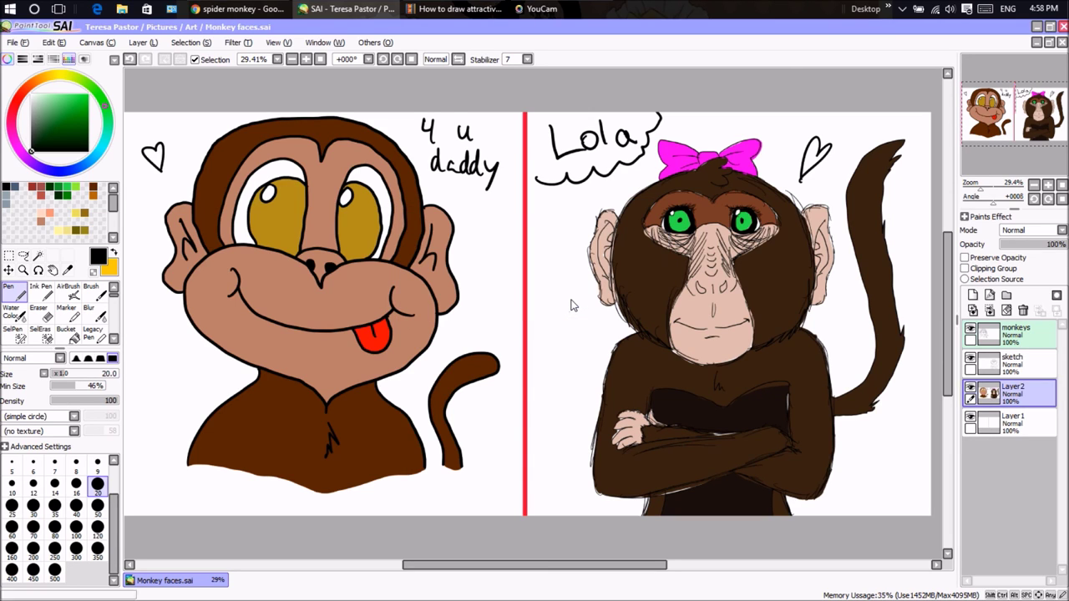